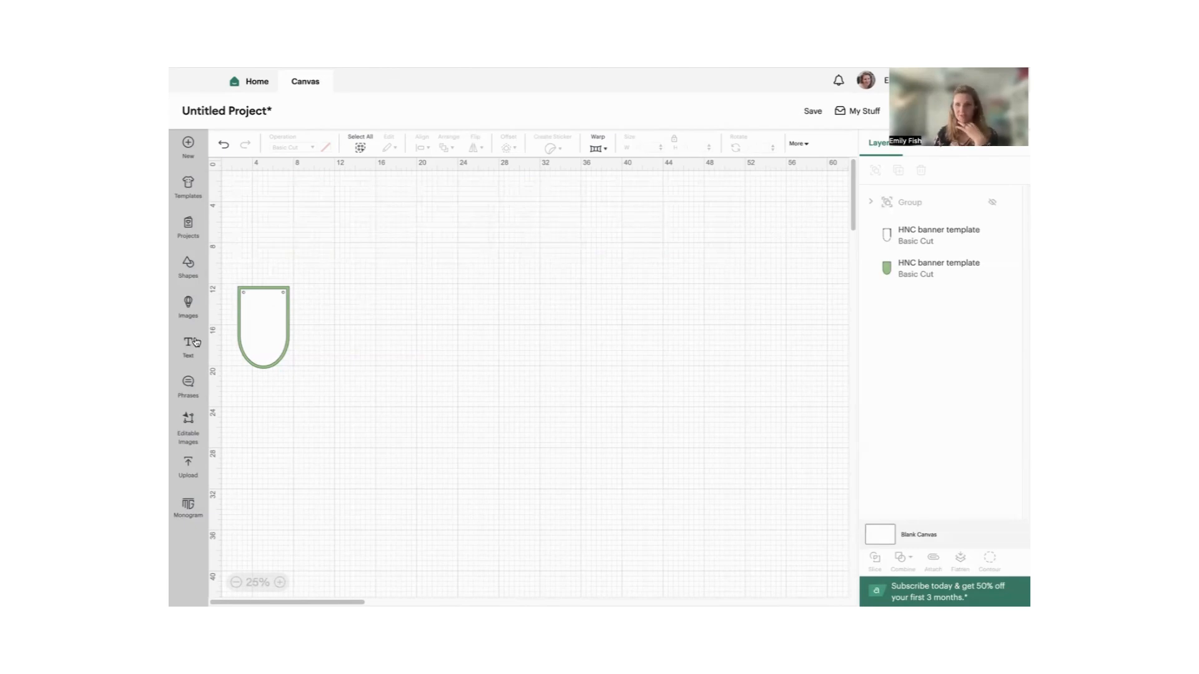
# - Add a text object reading HELLO to the canvas
pyautogui.click(193, 342)
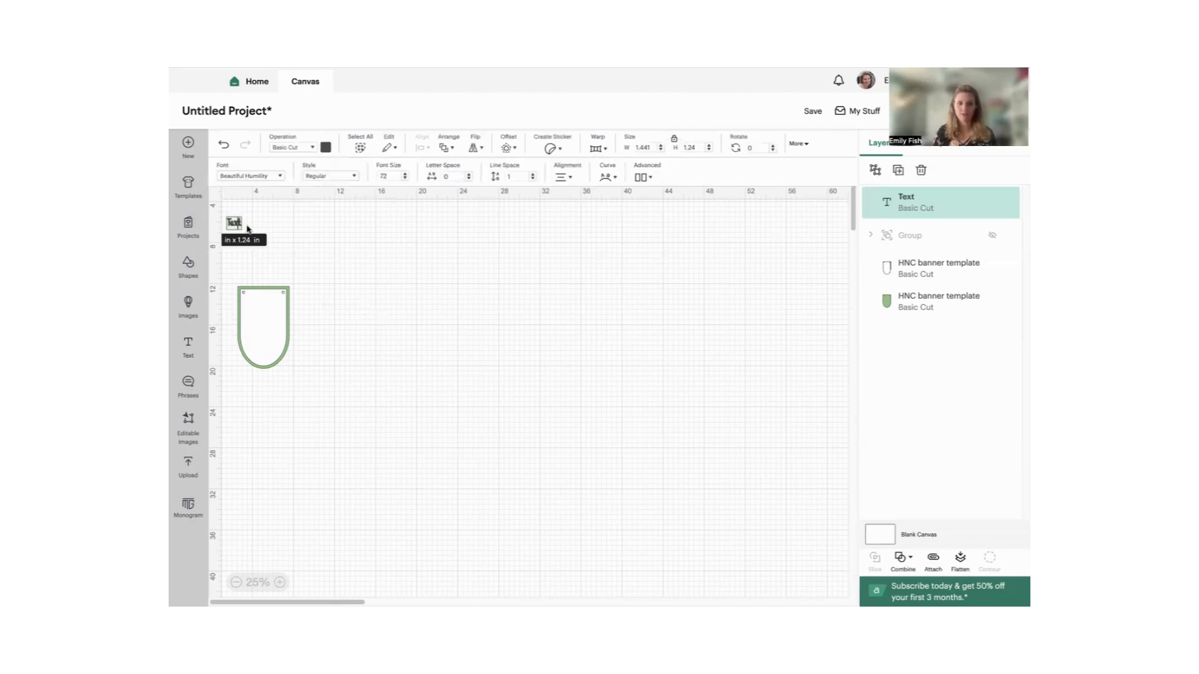
pyautogui.click(280, 582)
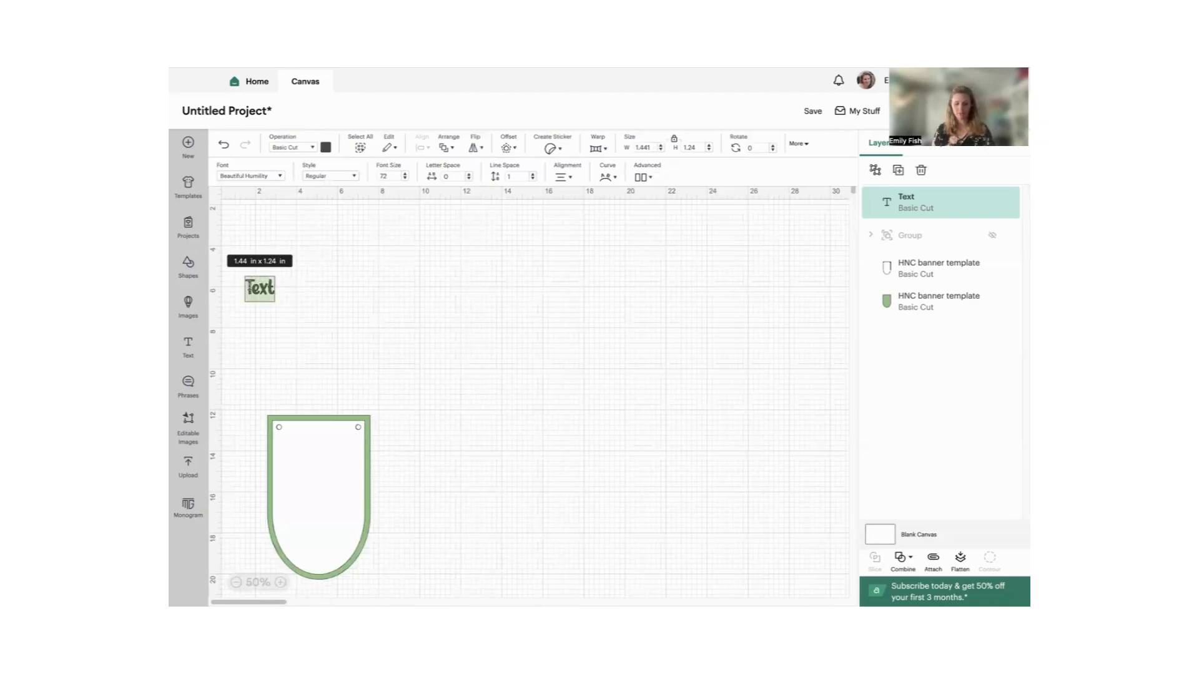
pyautogui.write('Hello')
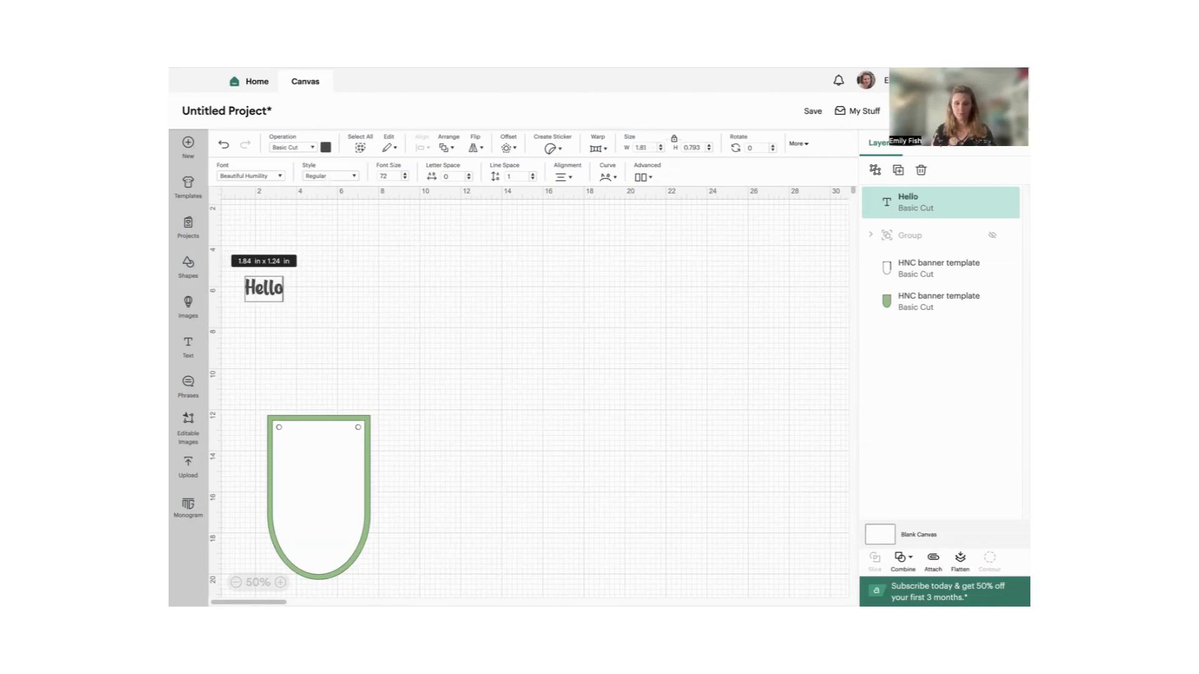
pyautogui.press('BackSpace')
pyautogui.press('BackSpace')
pyautogui.press('BackSpace')
pyautogui.press('BackSpace')
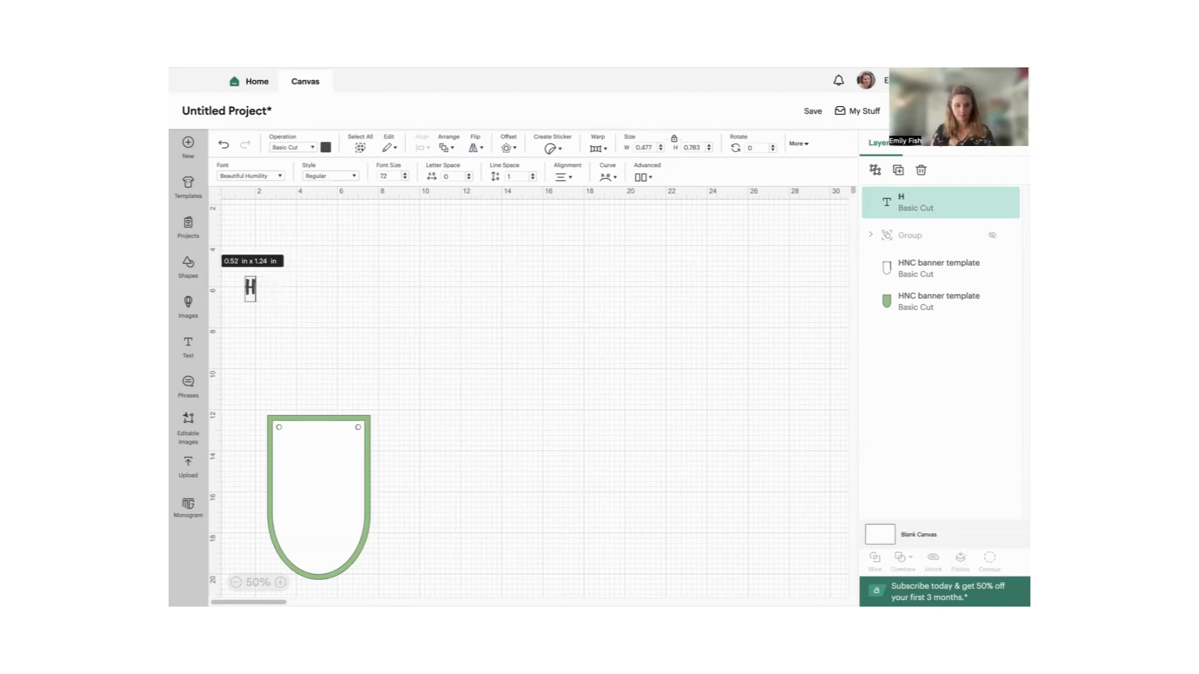
pyautogui.write('ELLO')
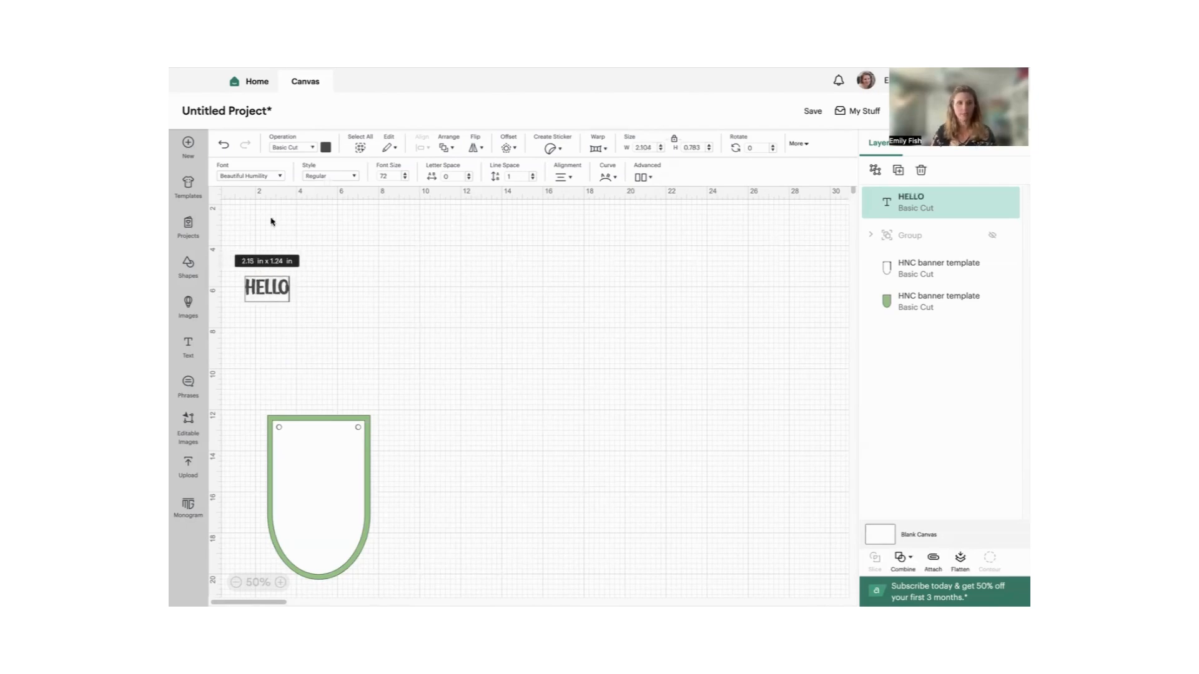
pyautogui.click(336, 275)
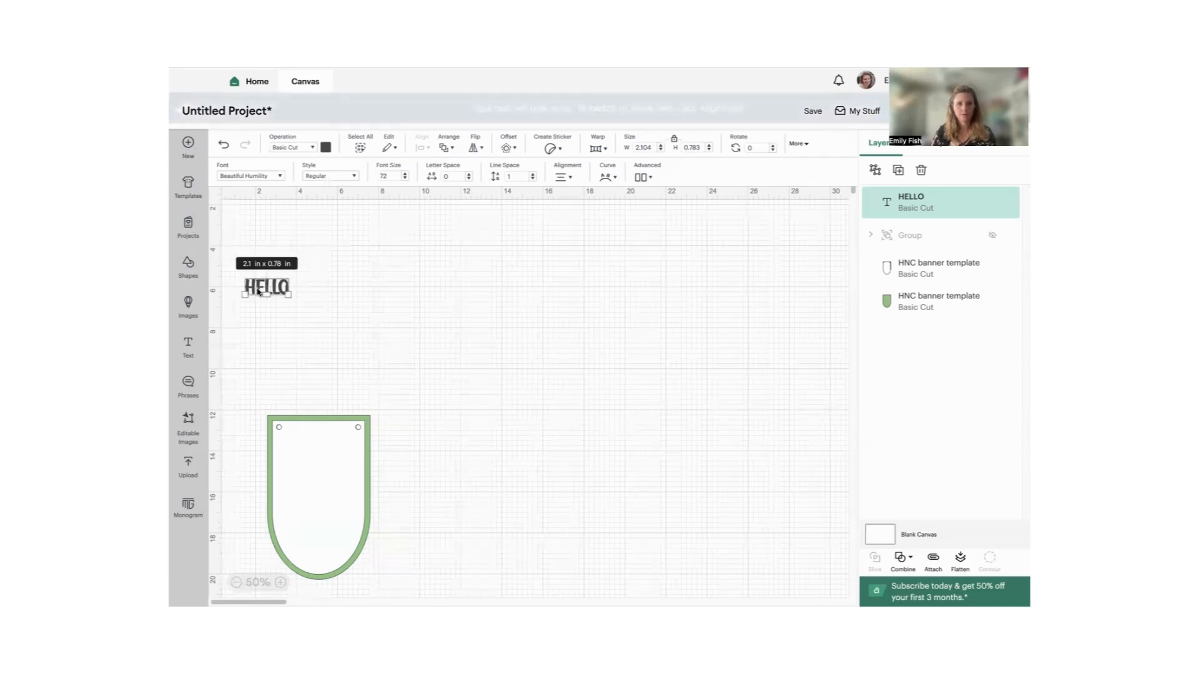
# - Move the HELLO text into the empty space to the right of the banner template
pyautogui.click(281, 582)
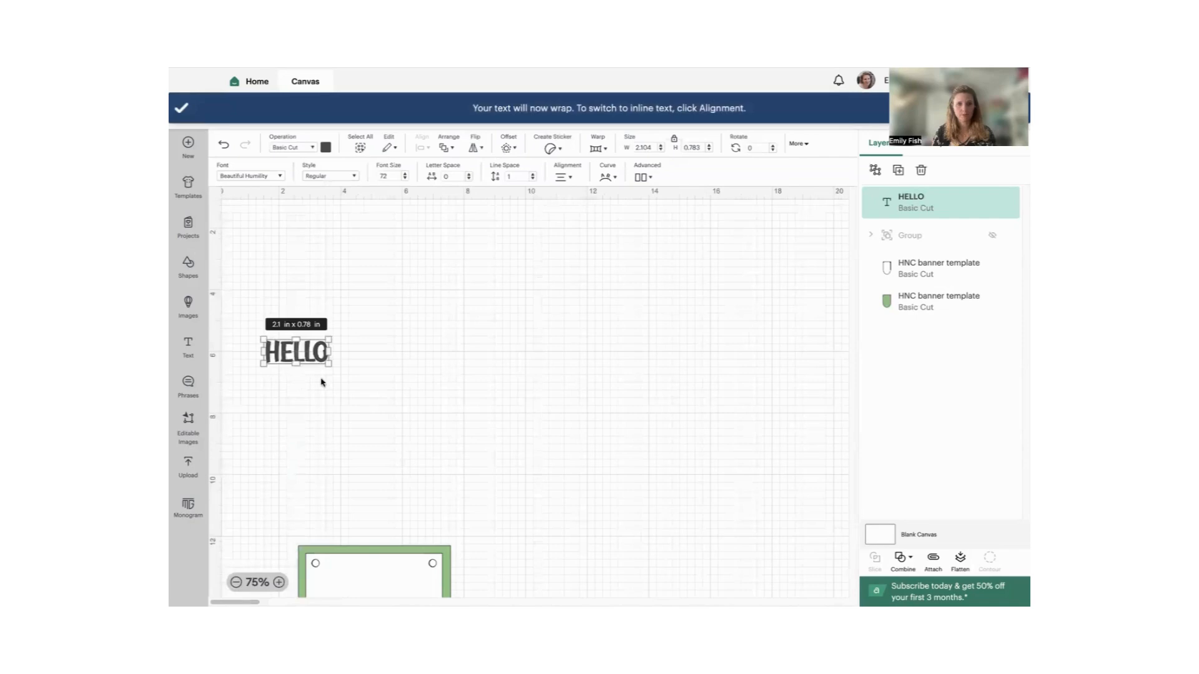
pyautogui.scroll(-6, 442, 462)
pyautogui.scroll(3, 442, 462)
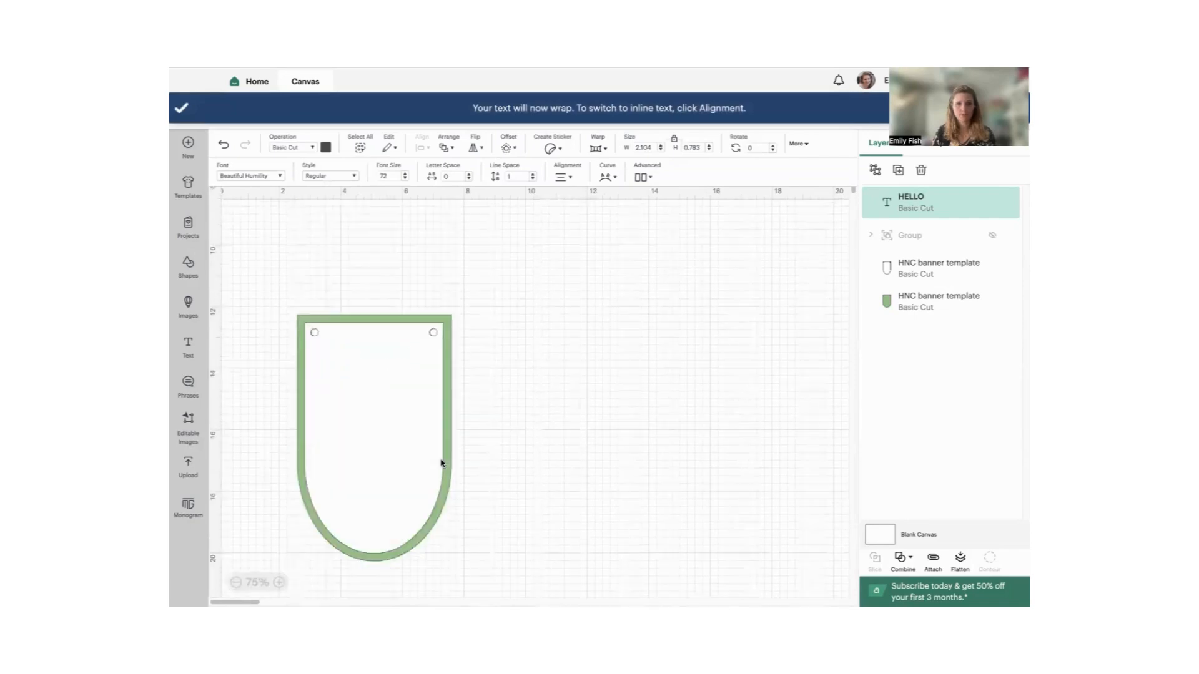
pyautogui.scroll(3, 445, 462)
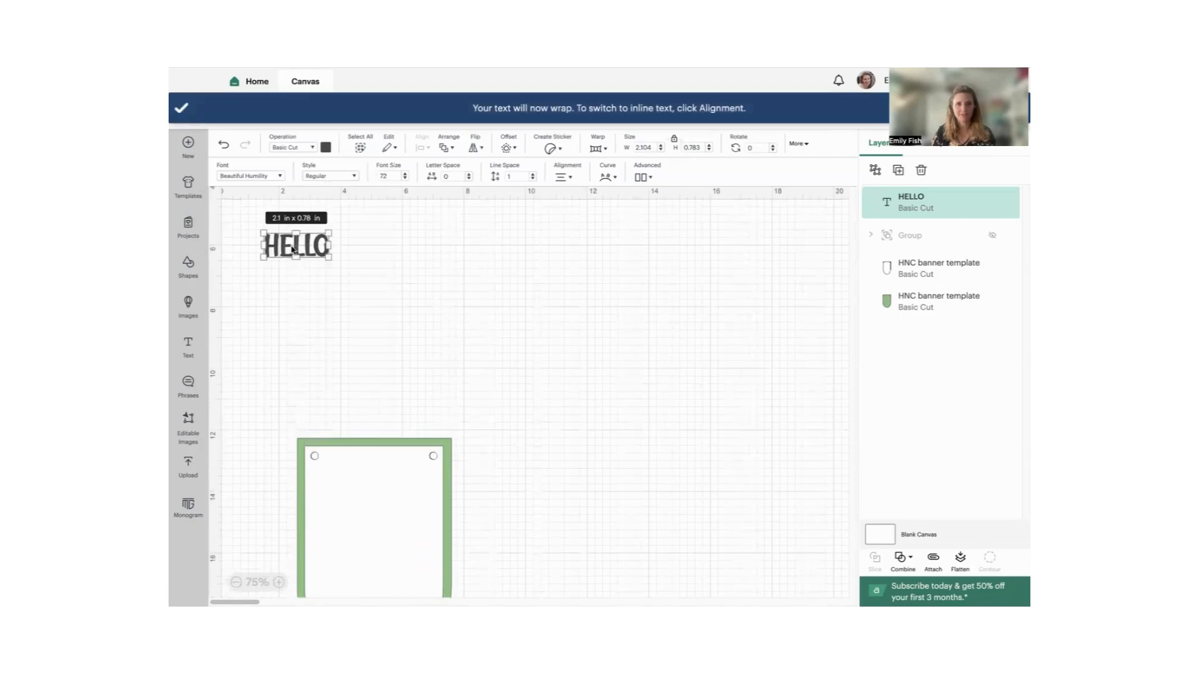
pyautogui.moveTo(292, 249); pyautogui.dragTo(565, 438)
pyautogui.scroll(-5, 380, 418)
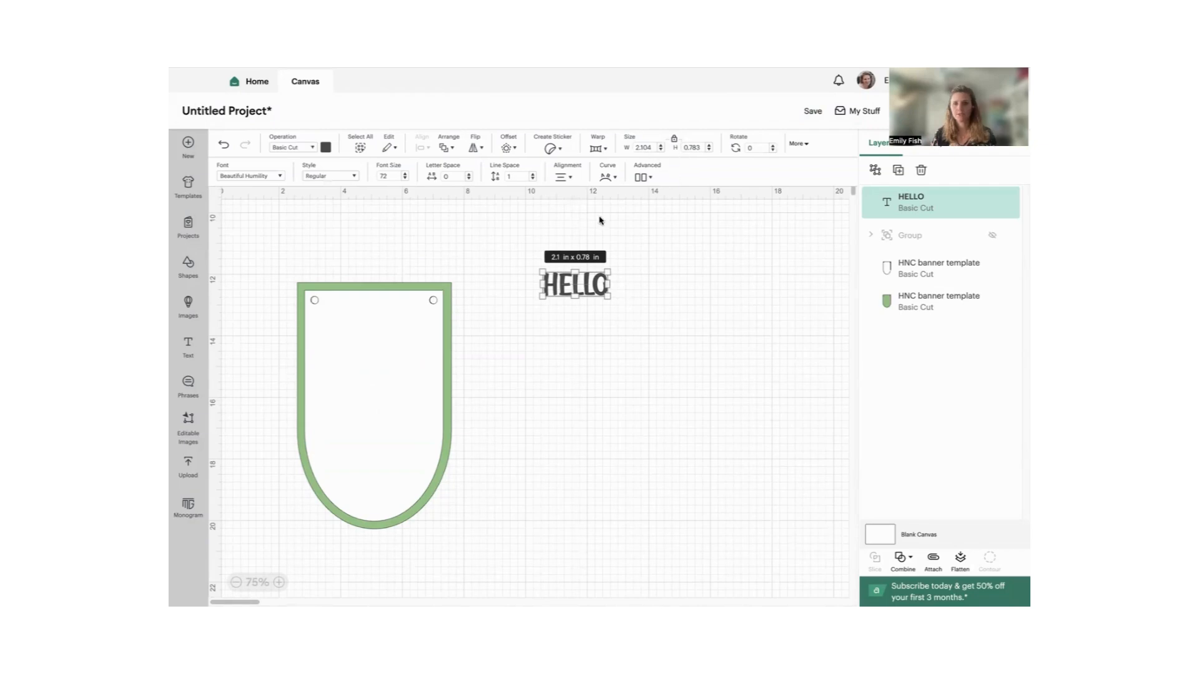
# - Set the HELLO text's height to 4 in and recolor it with the pink material color
pyautogui.doubleClick(693, 148)
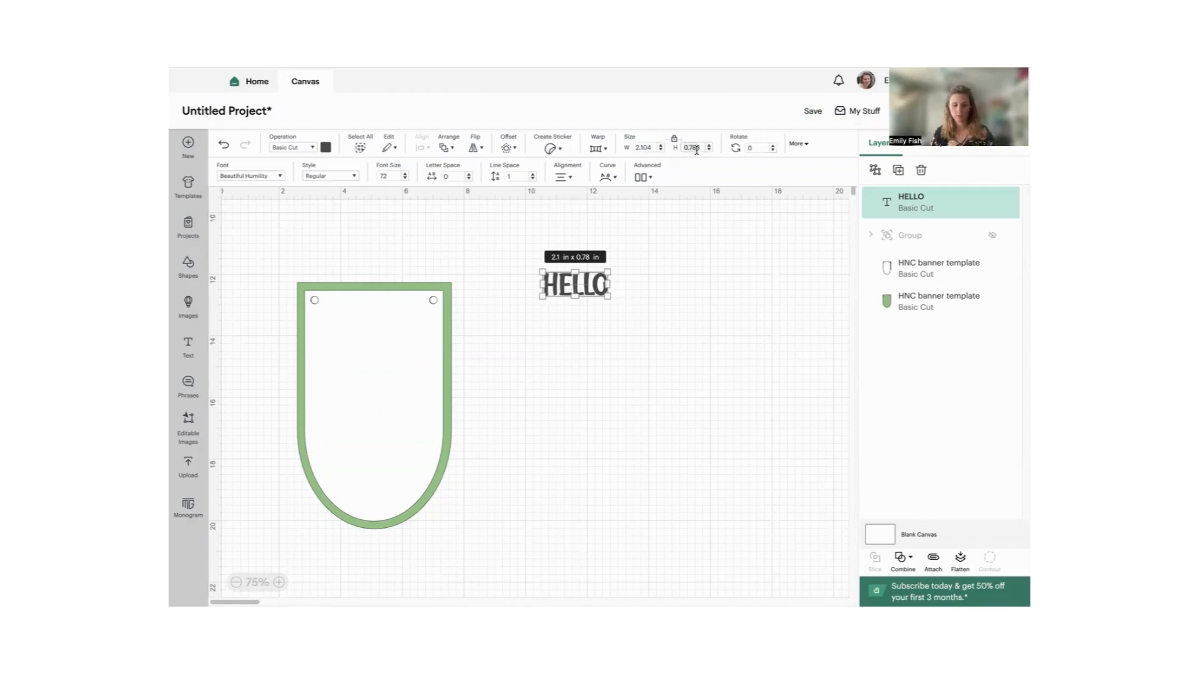
pyautogui.write('4')
pyautogui.press('Return')
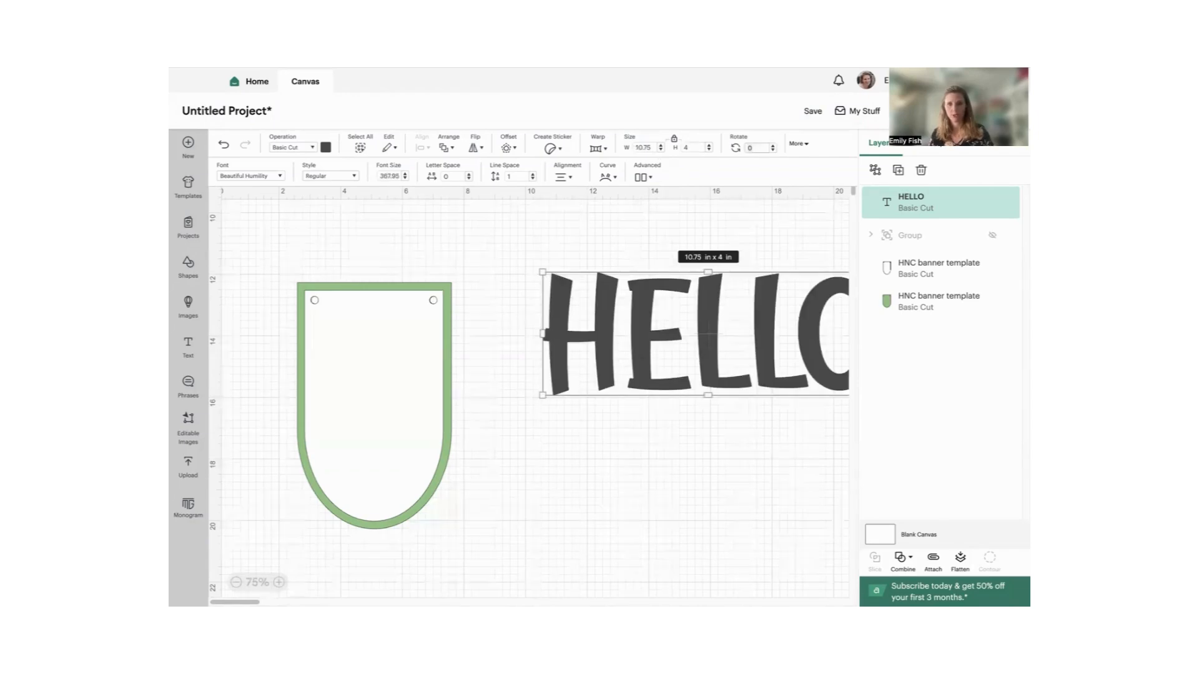
pyautogui.click(326, 148)
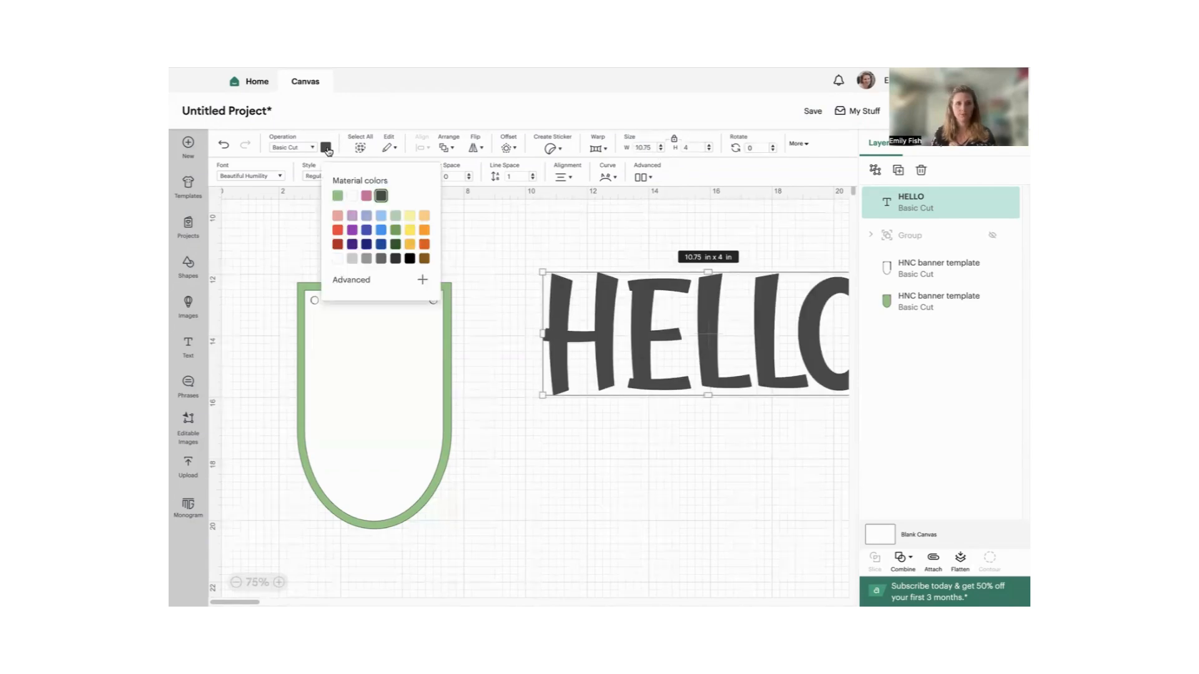
pyautogui.click(368, 197)
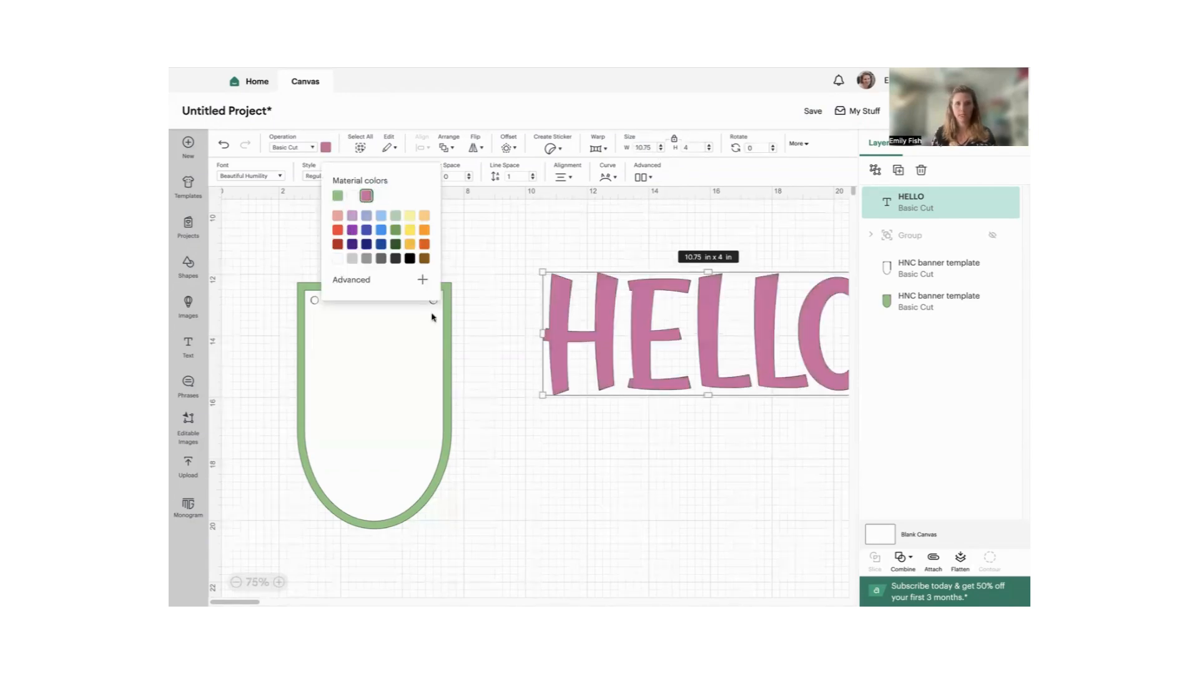
pyautogui.click(518, 462)
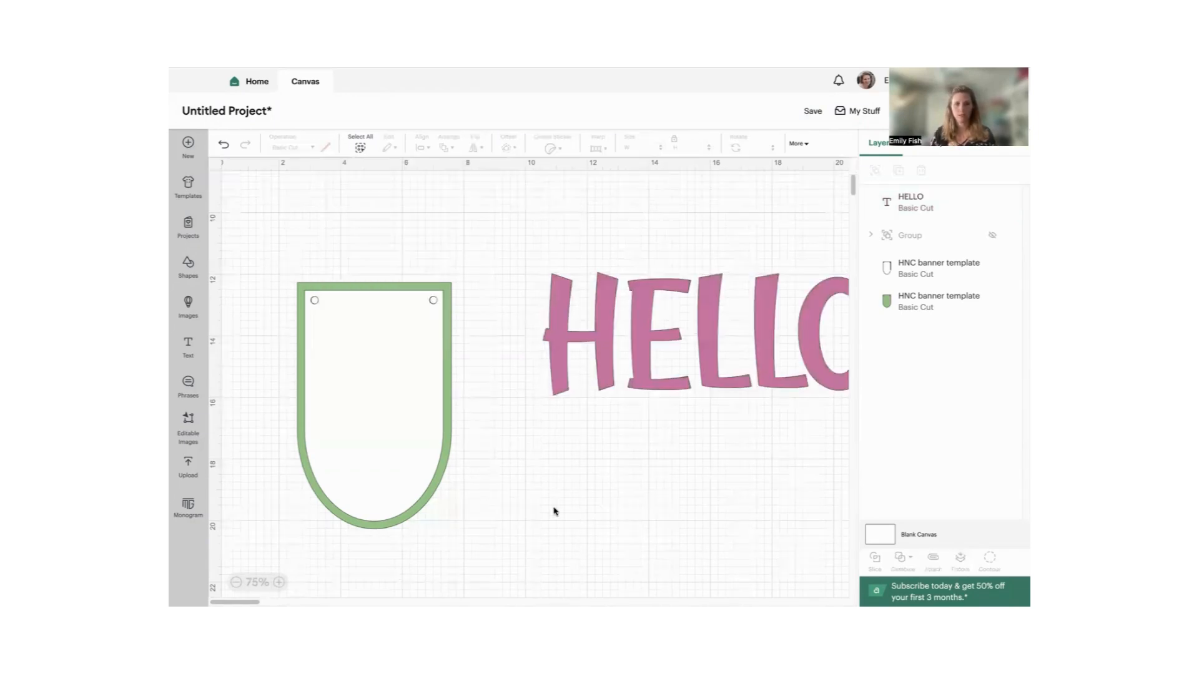
# - Ungroup the HELLO text into separate letters
pyautogui.click(236, 582)
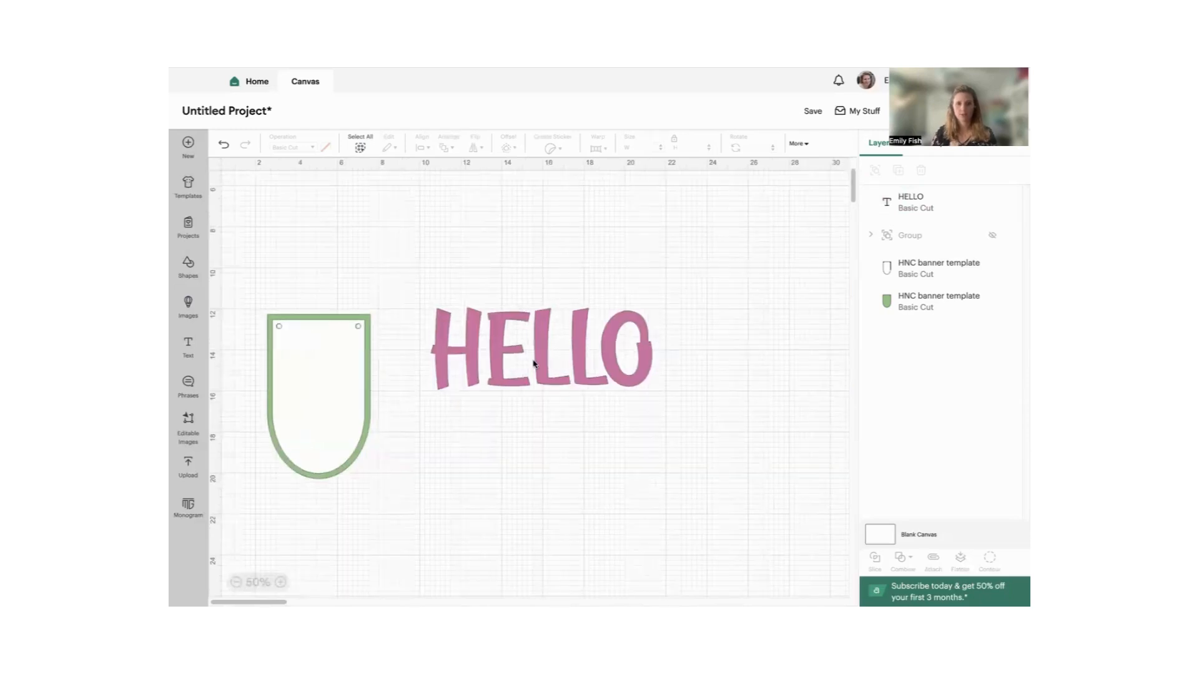
pyautogui.click(476, 351)
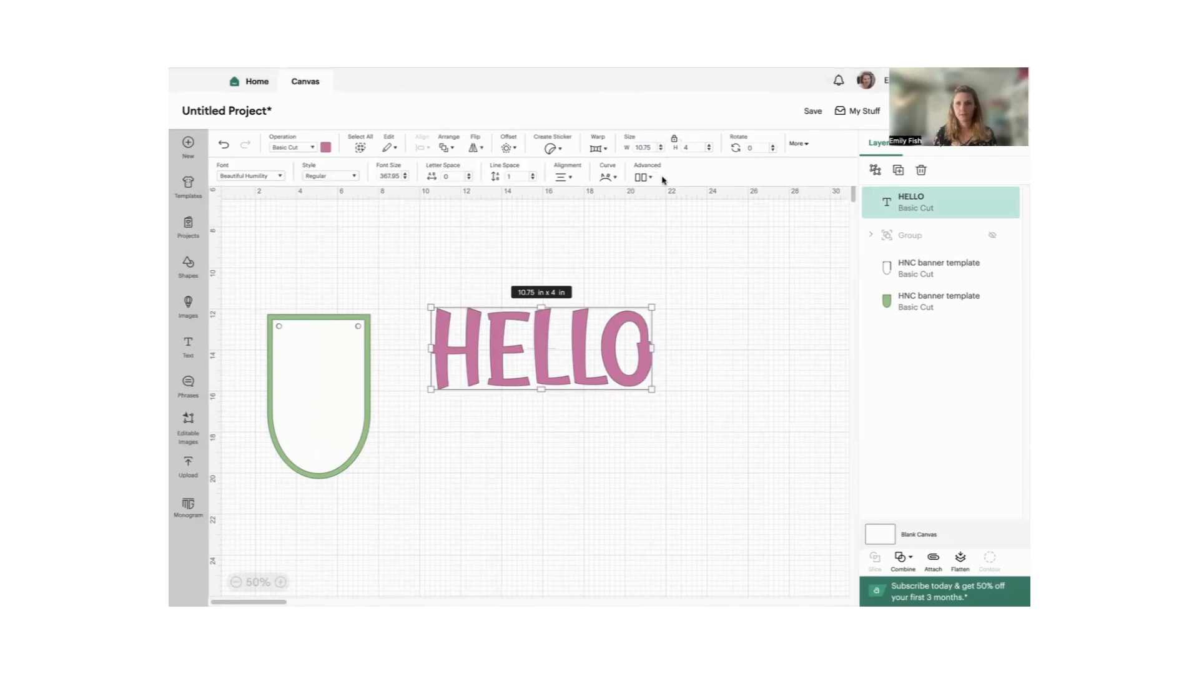
pyautogui.click(641, 178)
pyautogui.click(666, 200)
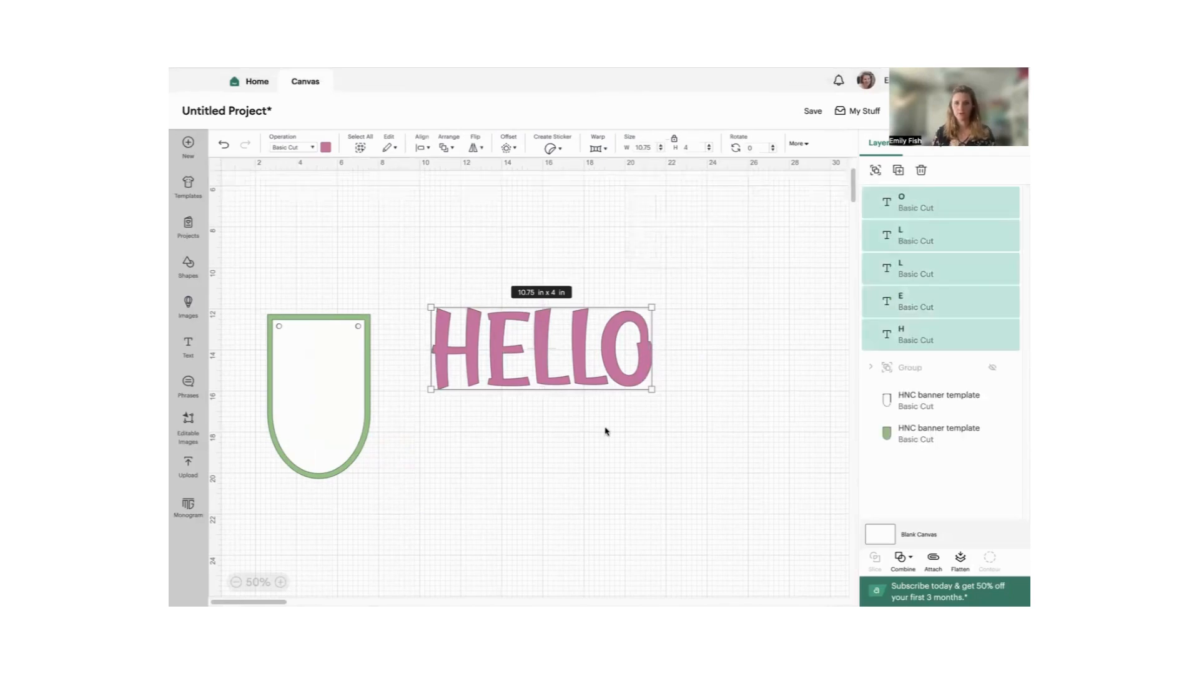
pyautogui.click(685, 447)
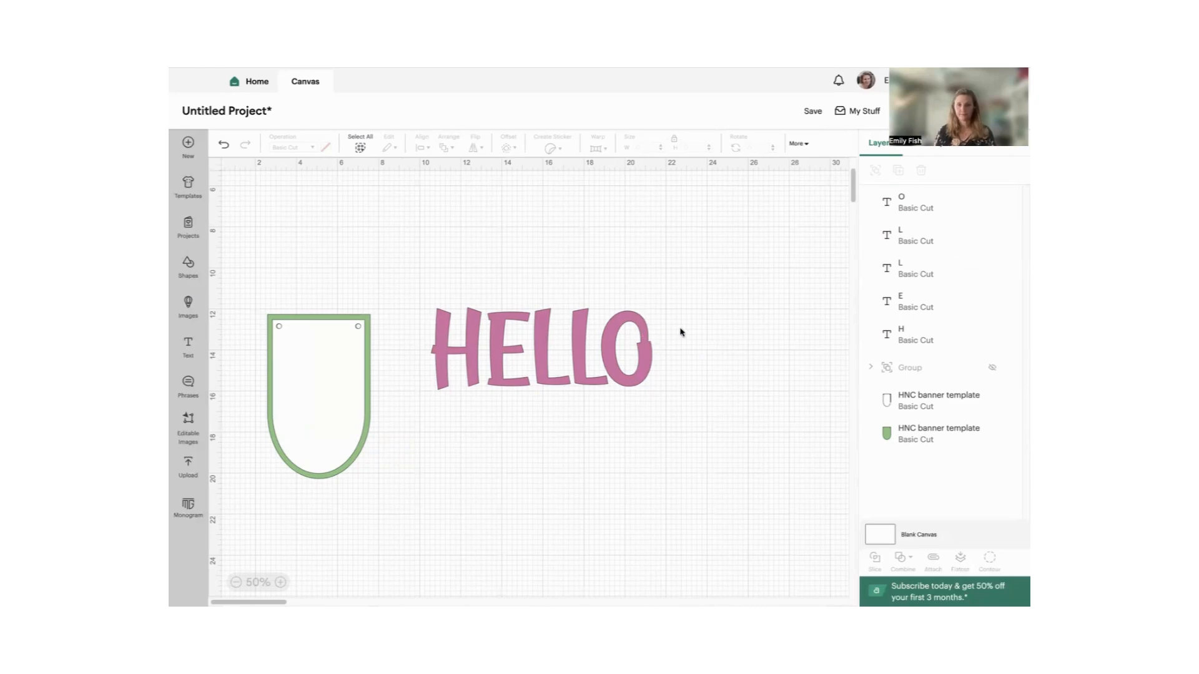
pyautogui.moveTo(665, 342); pyautogui.dragTo(439, 359)
pyautogui.click(275, 363)
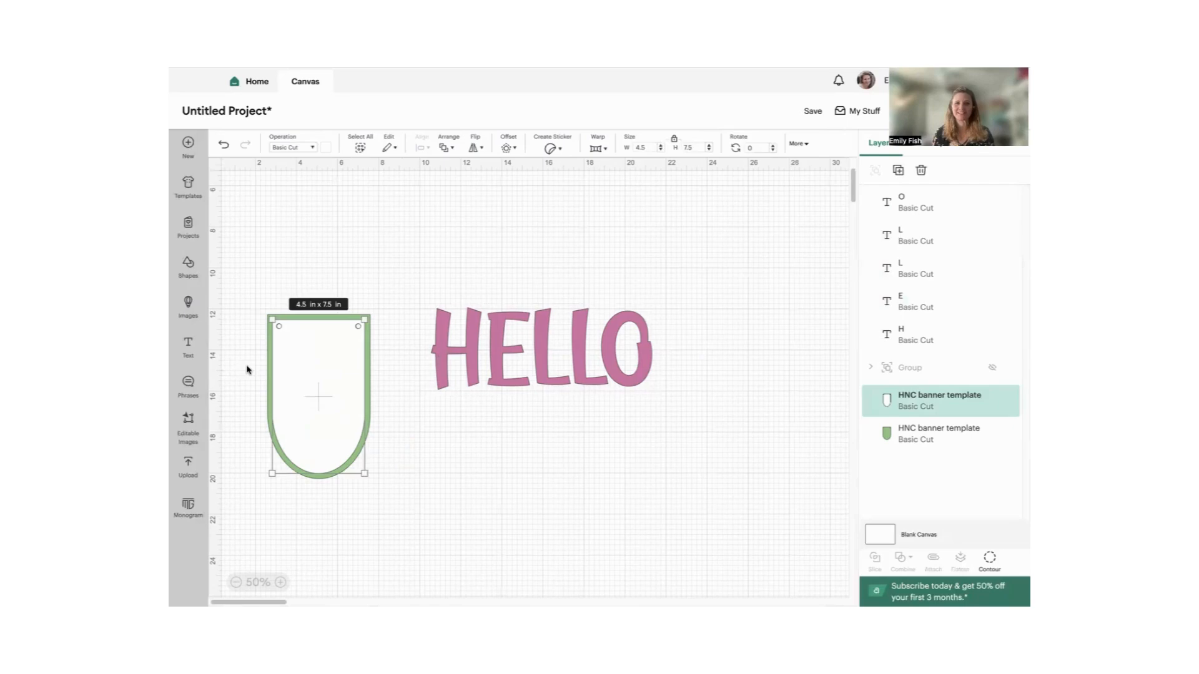
pyautogui.moveTo(246, 369); pyautogui.dragTo(423, 386)
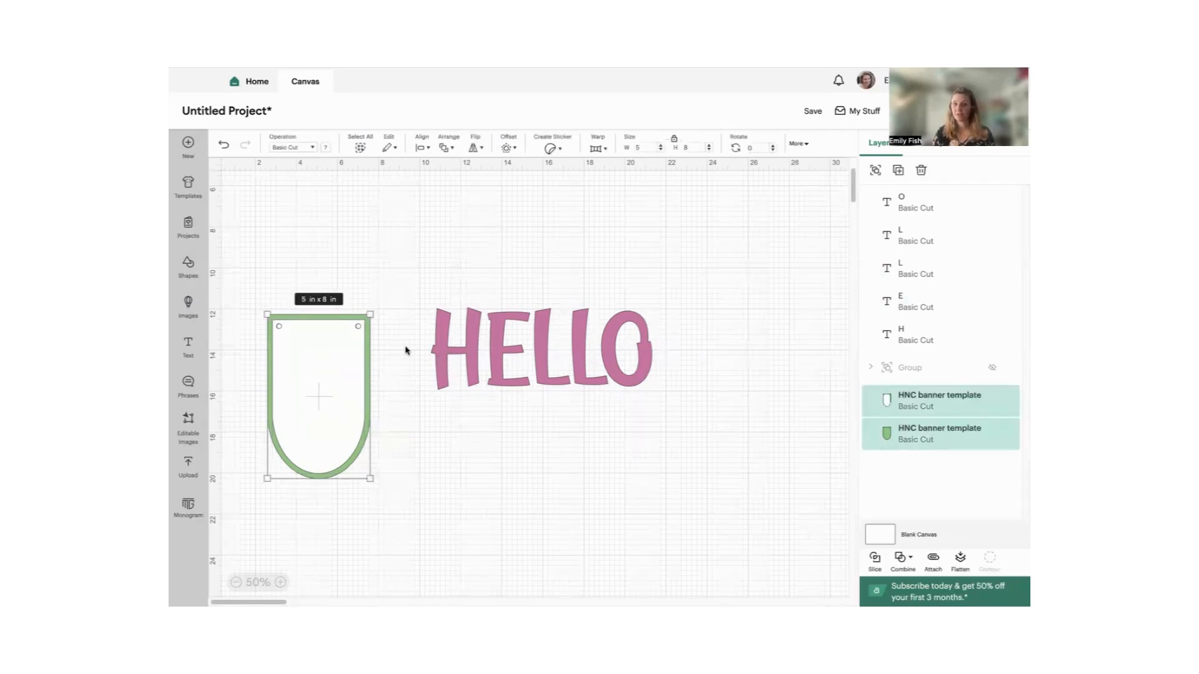
pyautogui.moveTo(405, 350); pyautogui.dragTo(508, 383)
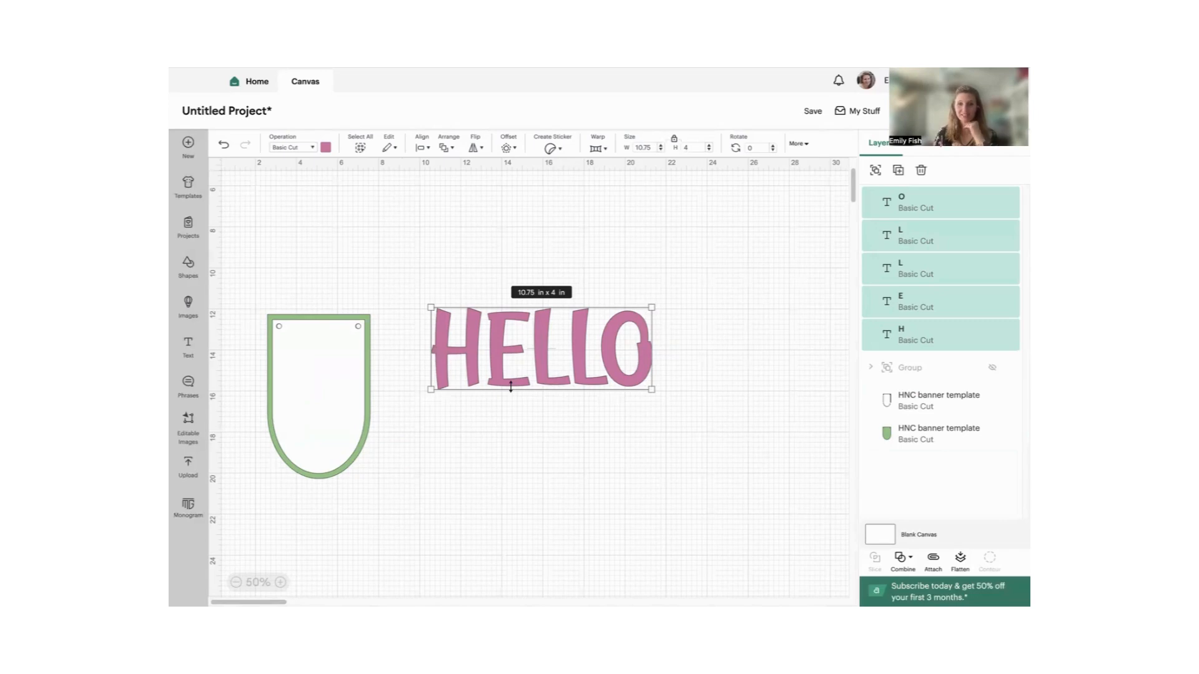
pyautogui.click(513, 416)
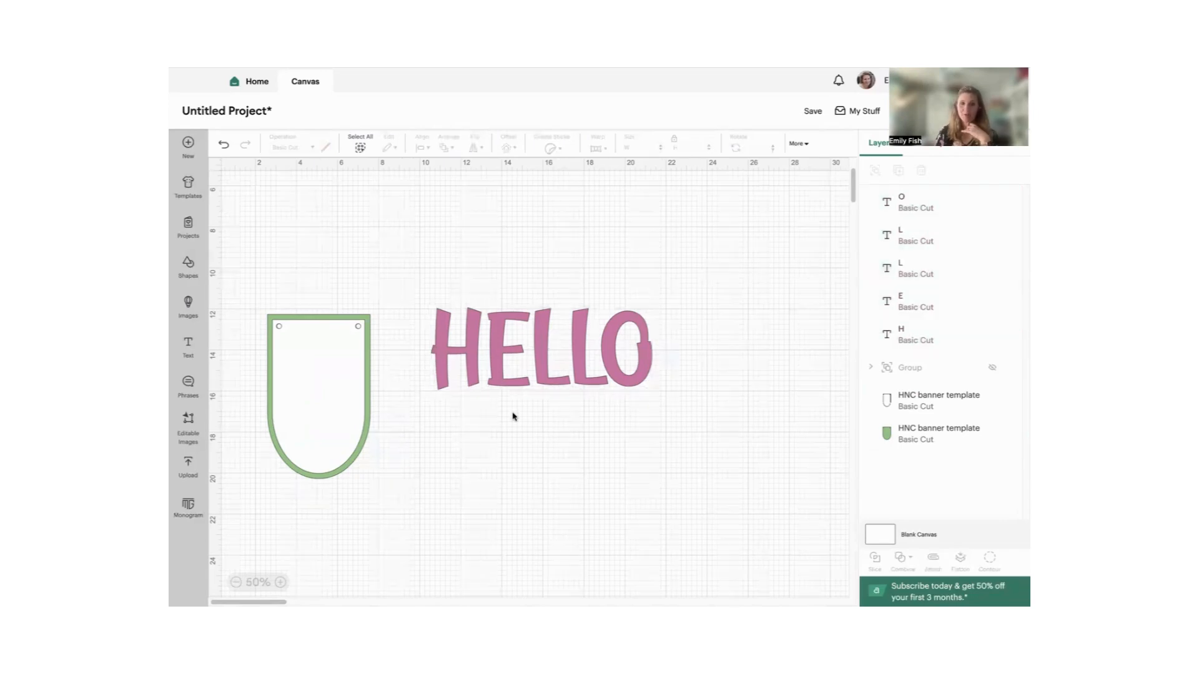
# - Shift the H and the O slightly within HELLO, and undo the last change to the letters
pyautogui.click(503, 349)
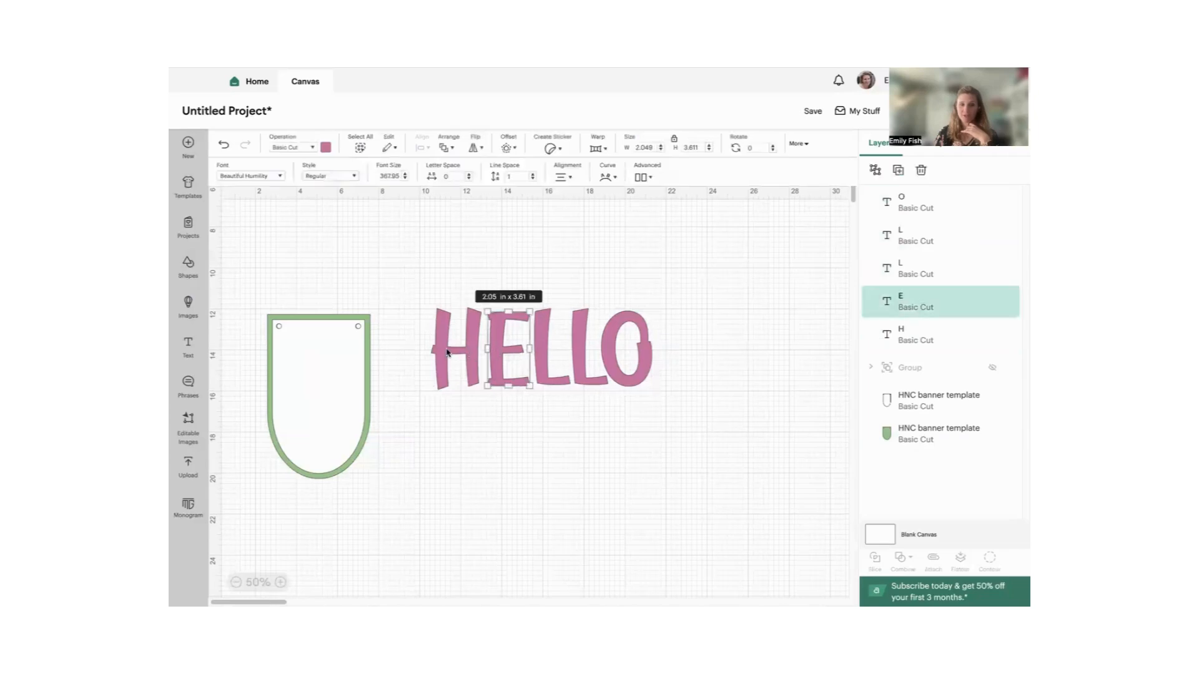
pyautogui.moveTo(447, 353); pyautogui.dragTo(500, 356)
pyautogui.click(615, 342)
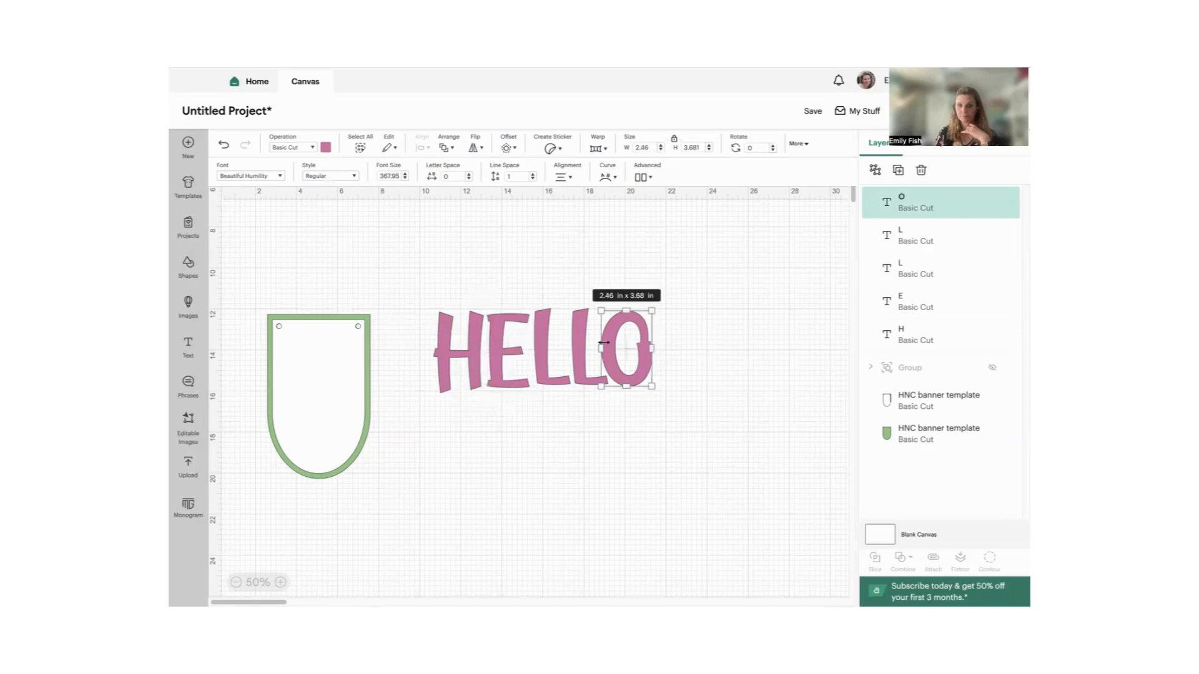
pyautogui.moveTo(603, 343); pyautogui.dragTo(664, 350)
pyautogui.click(702, 378)
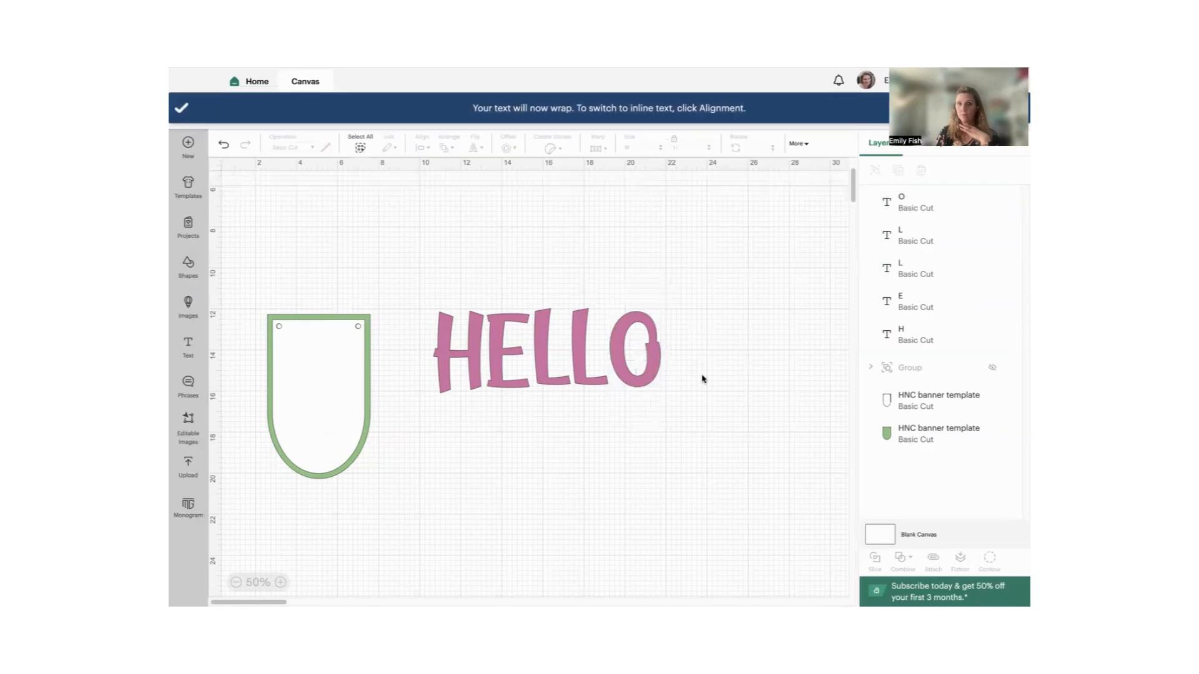
pyautogui.click(637, 359)
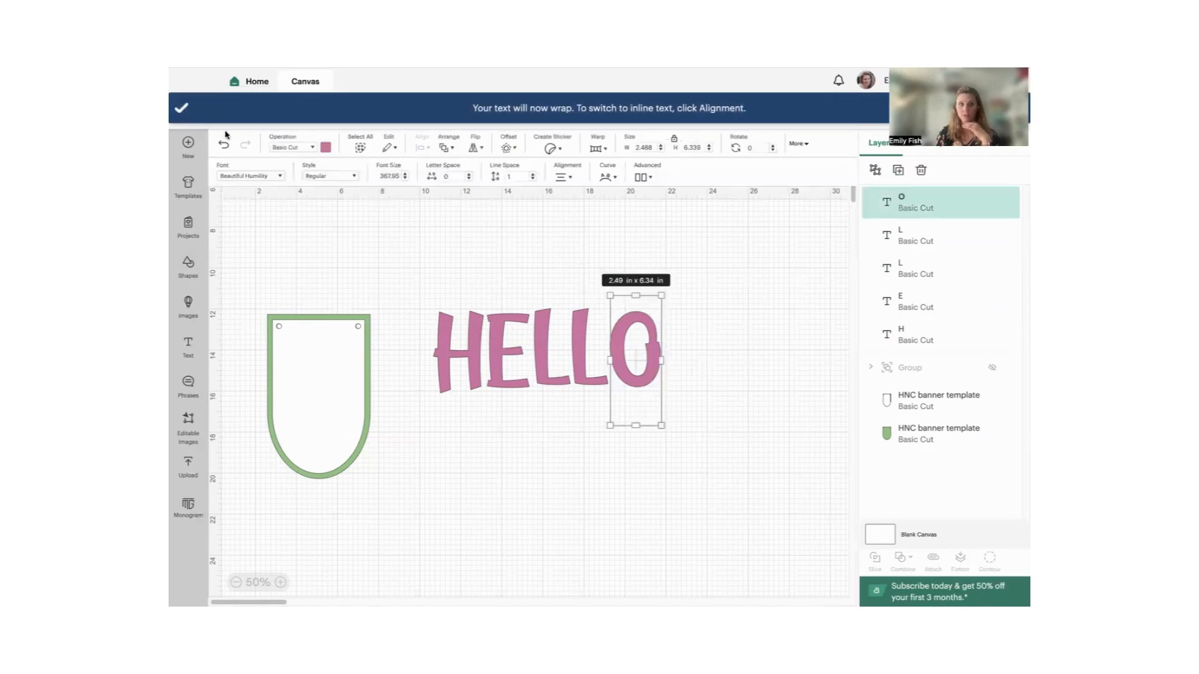
pyautogui.click(224, 145)
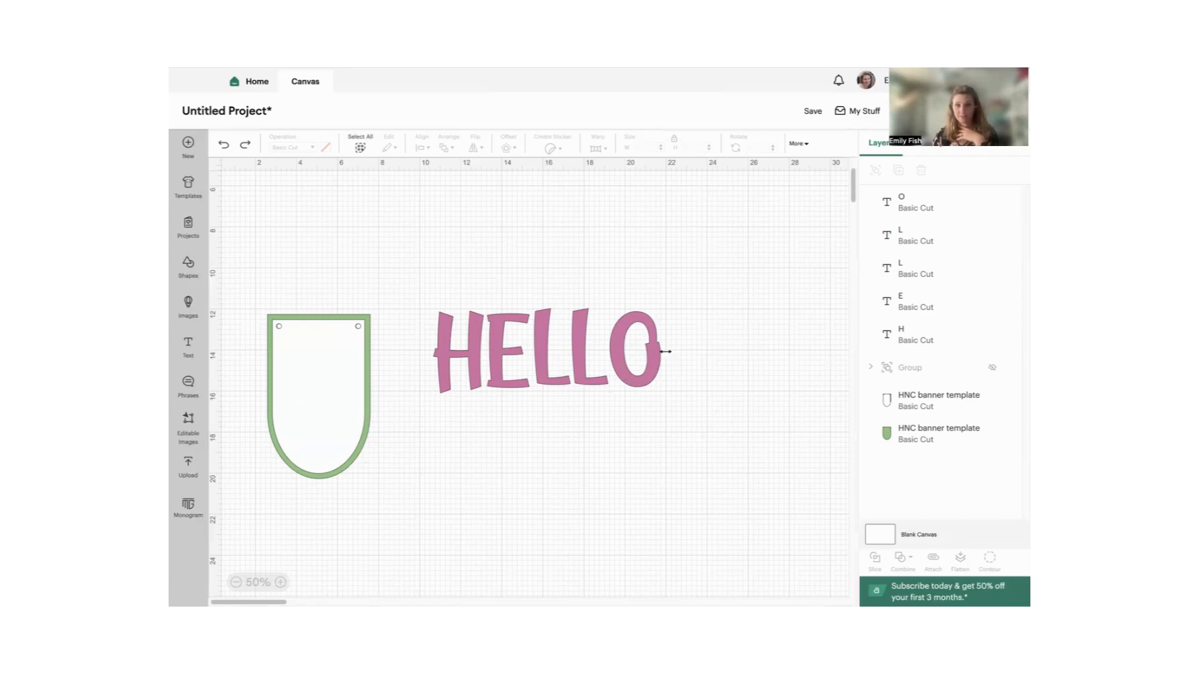
# - Move all five HELLO letters together down below the level of the banner template
pyautogui.moveTo(412, 300); pyautogui.dragTo(665, 351)
pyautogui.moveTo(539, 345); pyautogui.dragTo(565, 550)
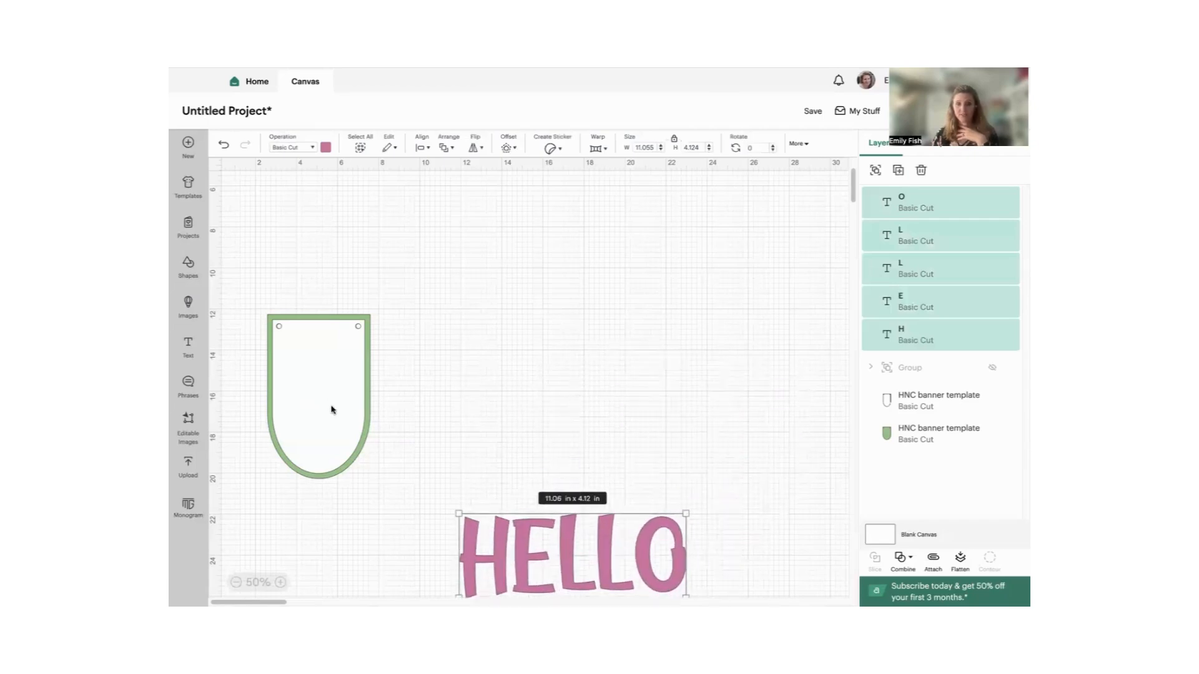
# - Duplicate both layers of the banner template and place the copy directly to the right of the original
pyautogui.click(332, 384)
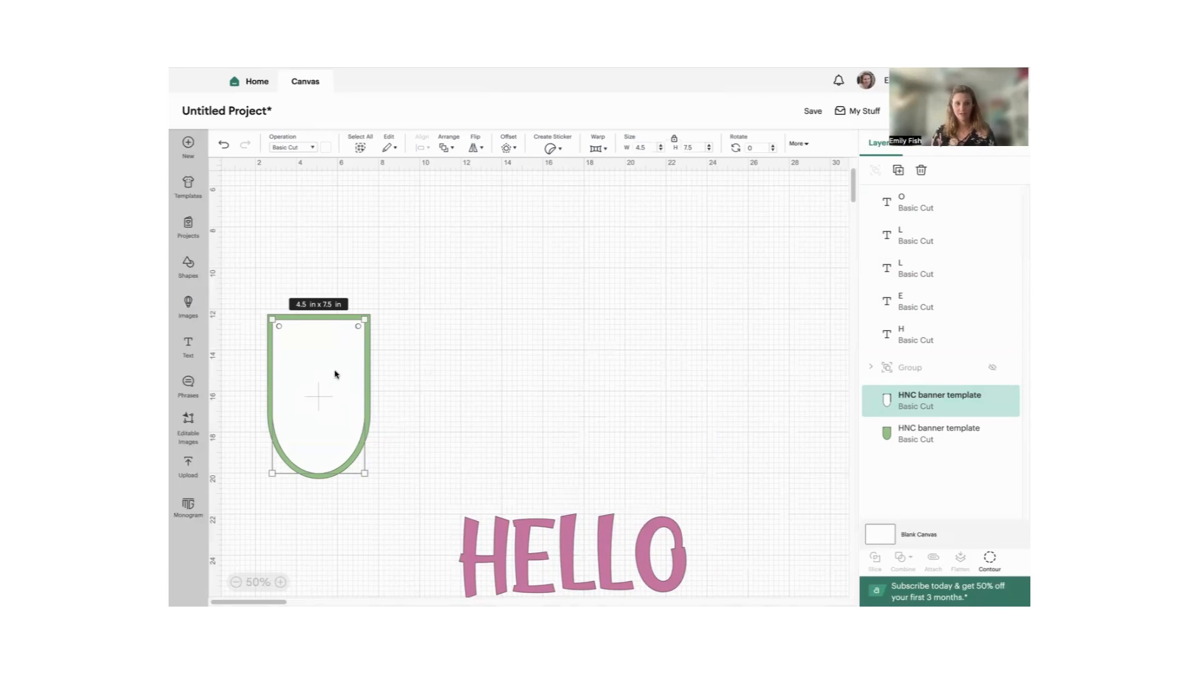
pyautogui.moveTo(276, 297); pyautogui.dragTo(319, 517)
pyautogui.rightClick(328, 428)
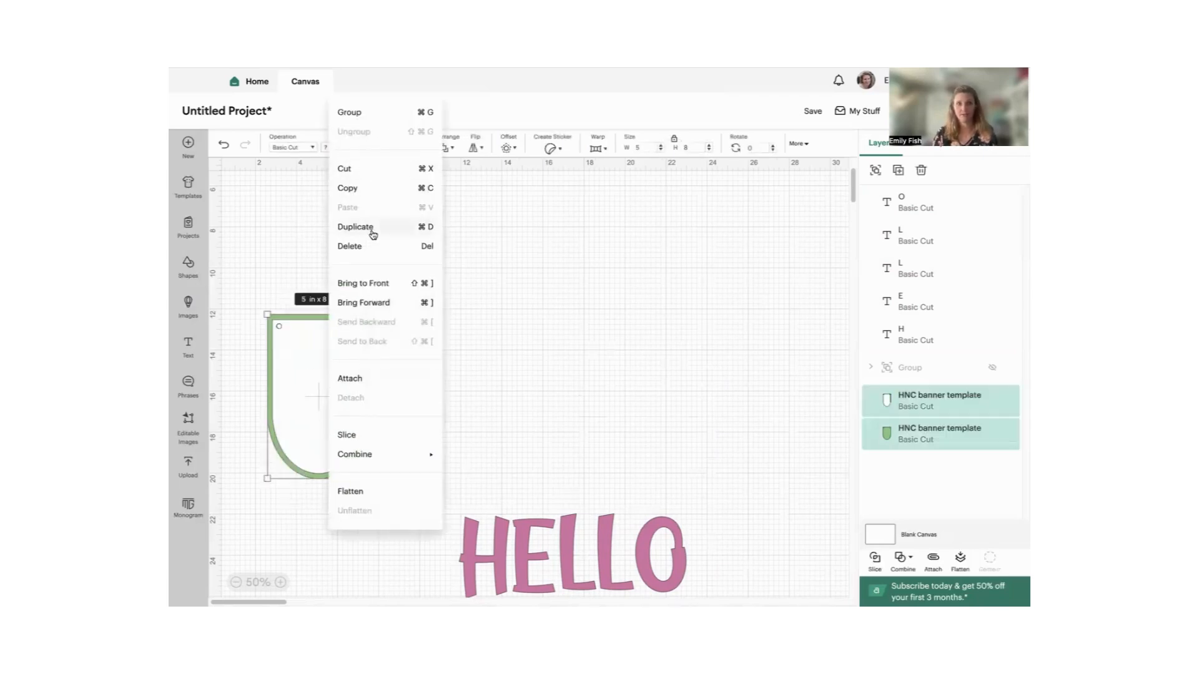
pyautogui.click(371, 237)
pyautogui.moveTo(308, 260); pyautogui.dragTo(463, 391)
pyautogui.click(553, 381)
pyautogui.click(456, 387)
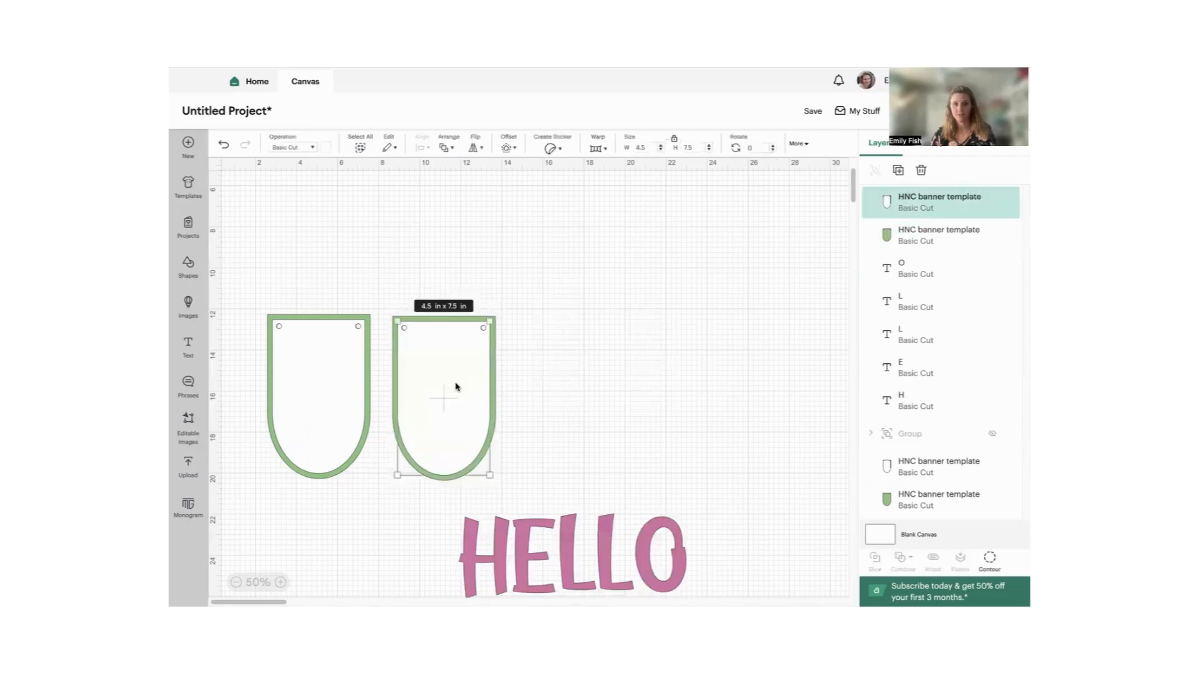
pyautogui.rightClick(456, 387)
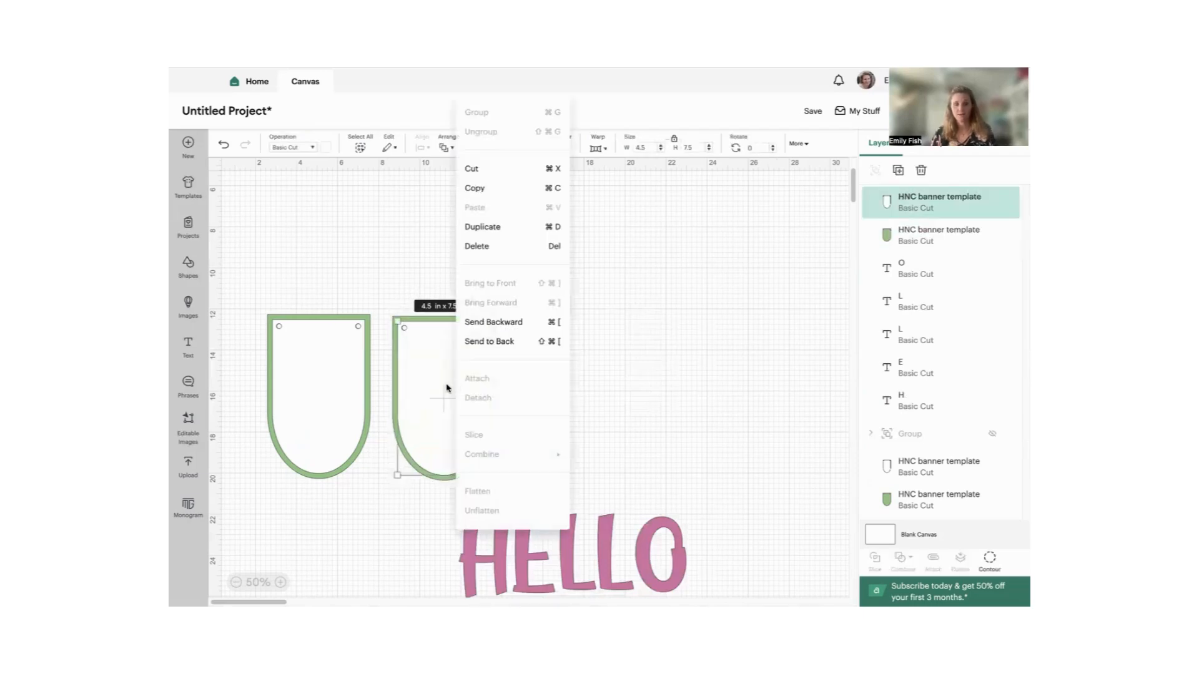
pyautogui.click(605, 386)
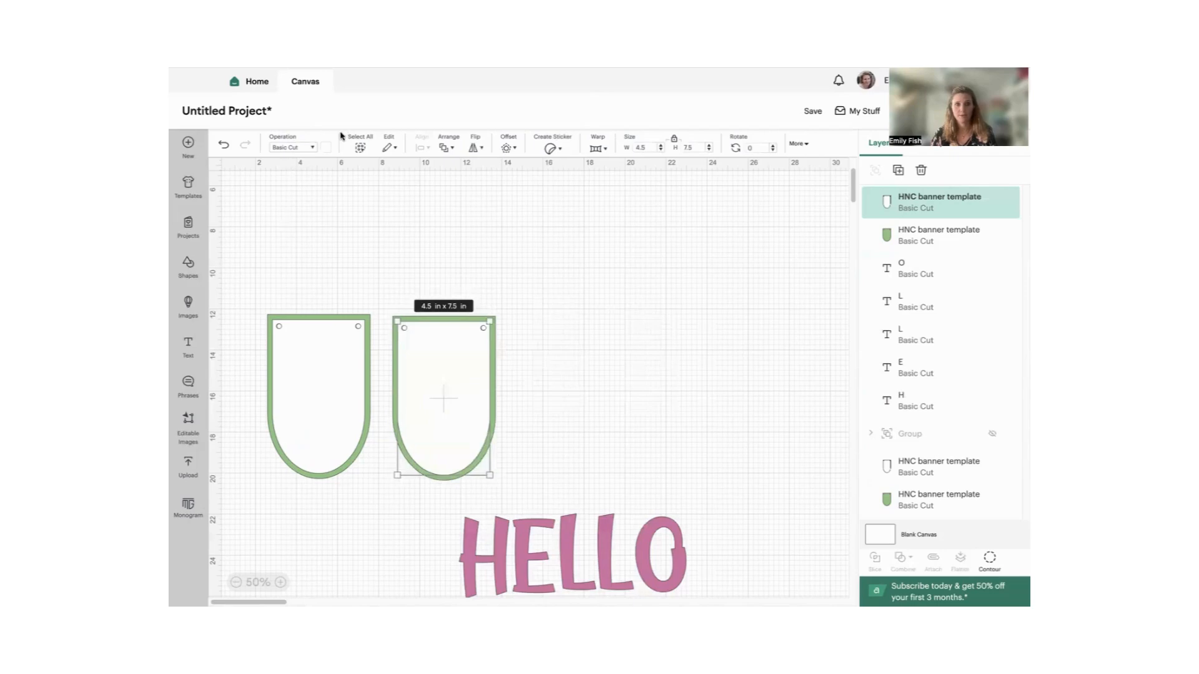
pyautogui.click(326, 147)
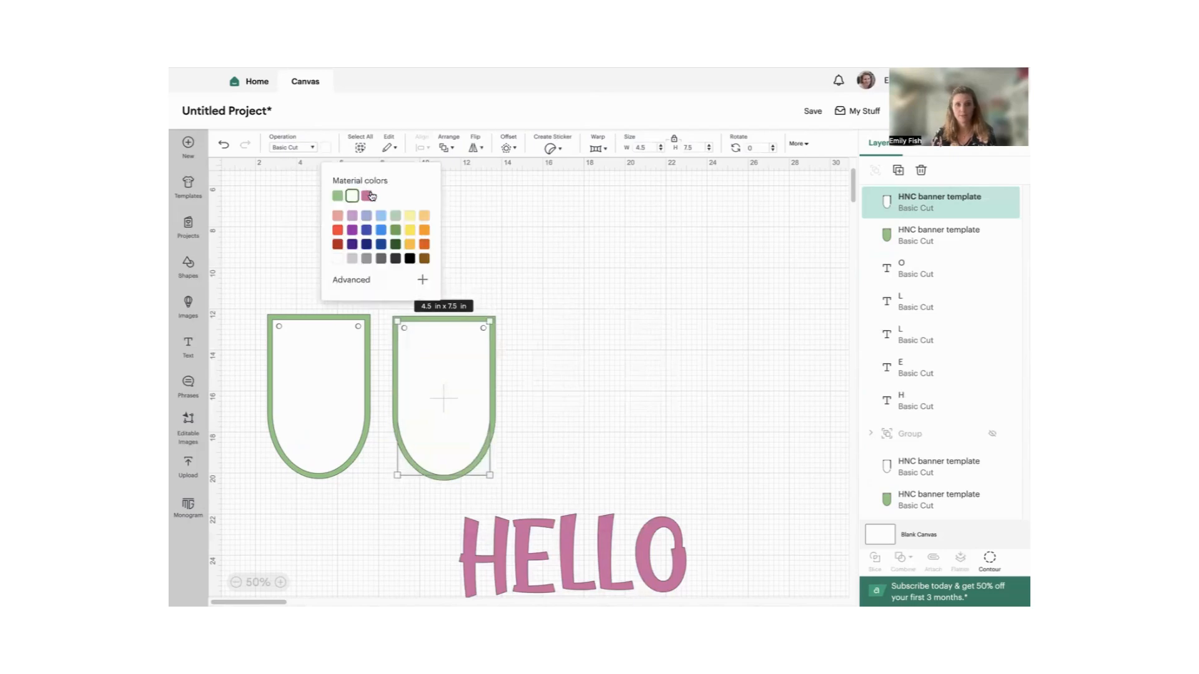
pyautogui.click(449, 393)
# - Move the second pennant's white inner layer partly off its green backing and duplicate that white layer
pyautogui.rightClick(450, 394)
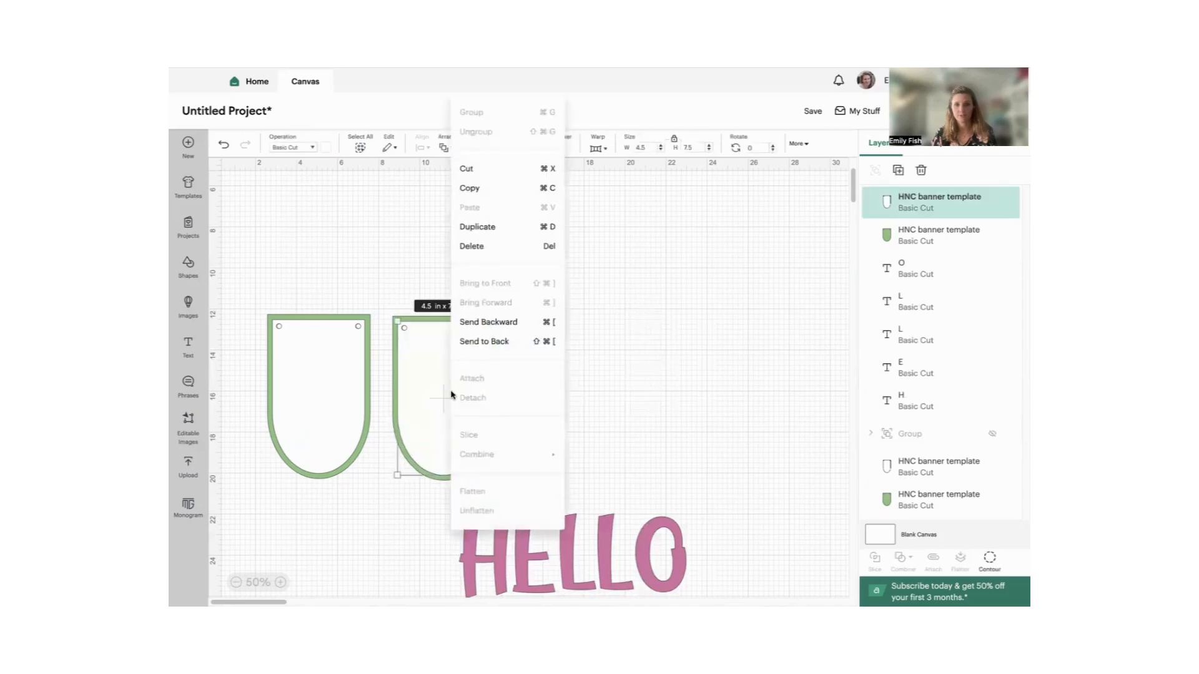
pyautogui.click(469, 188)
pyautogui.moveTo(455, 391); pyautogui.dragTo(502, 391)
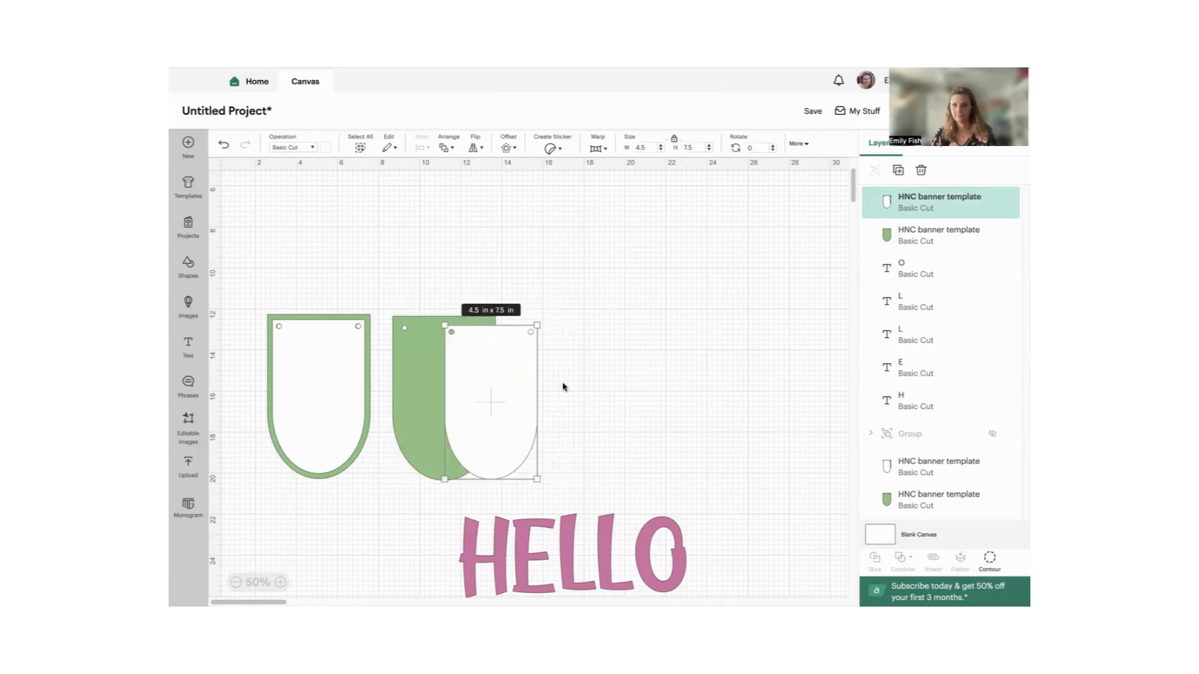
pyautogui.click(898, 170)
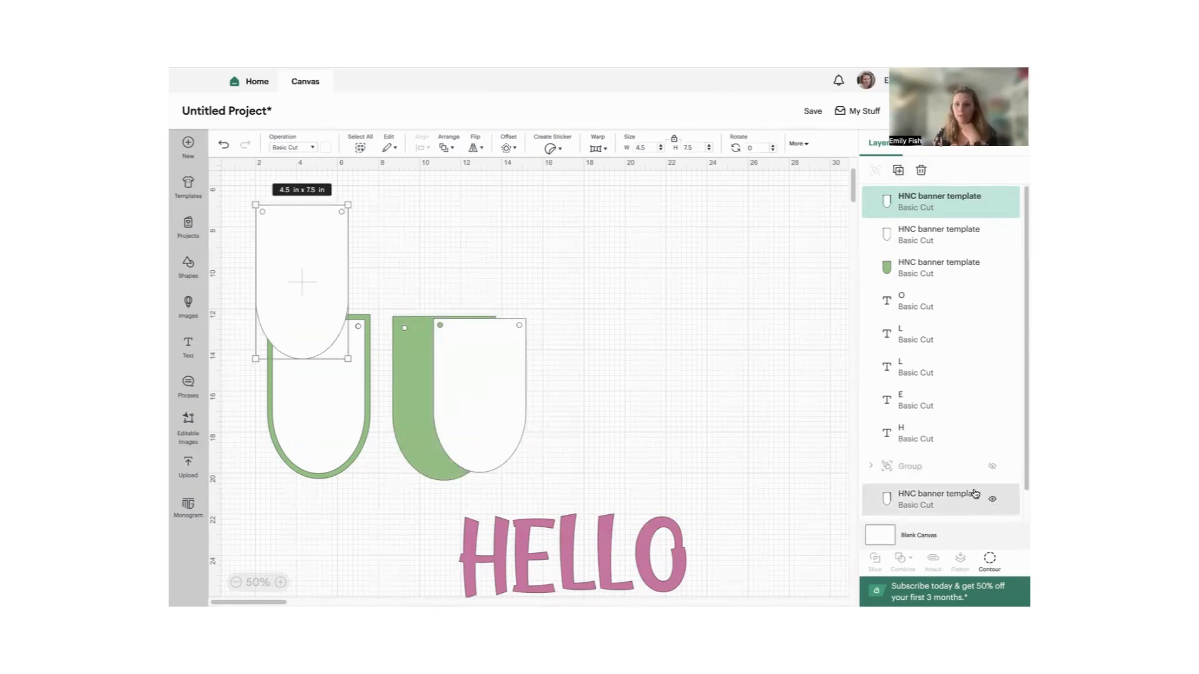
pyautogui.scroll(-1, 974, 493)
pyautogui.scroll(1, 974, 491)
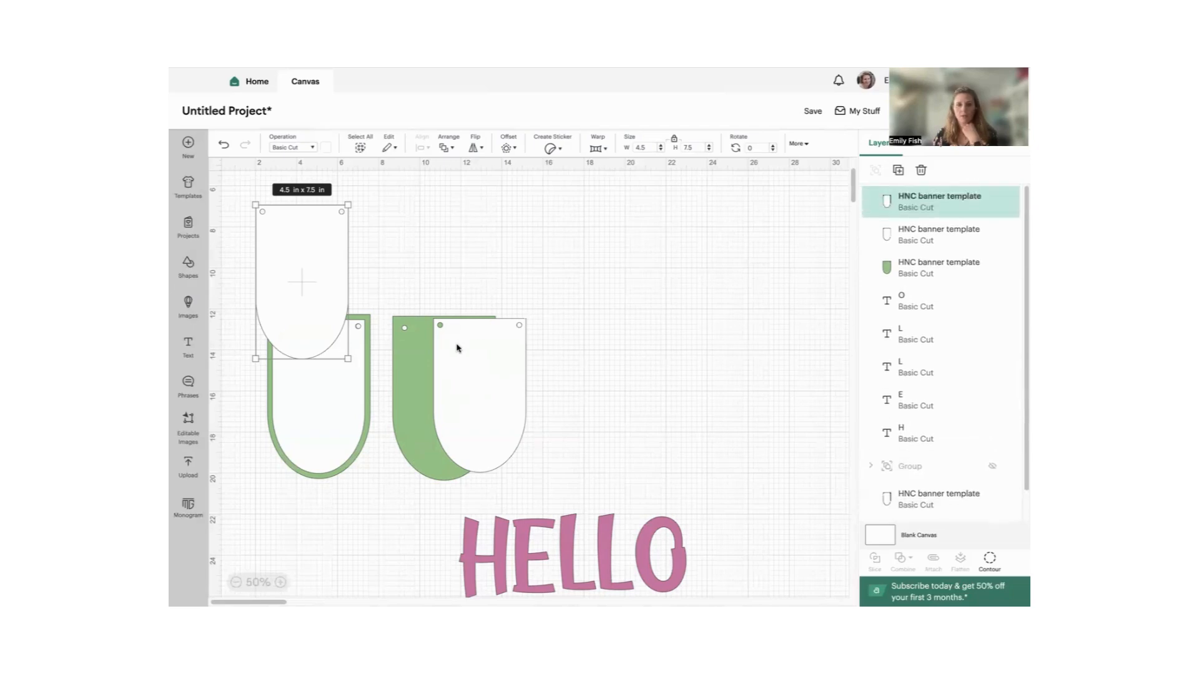
# - Place the white layer back inside the second green pennant and set its duplicate to the right of that pennant
pyautogui.moveTo(455, 349); pyautogui.dragTo(420, 351)
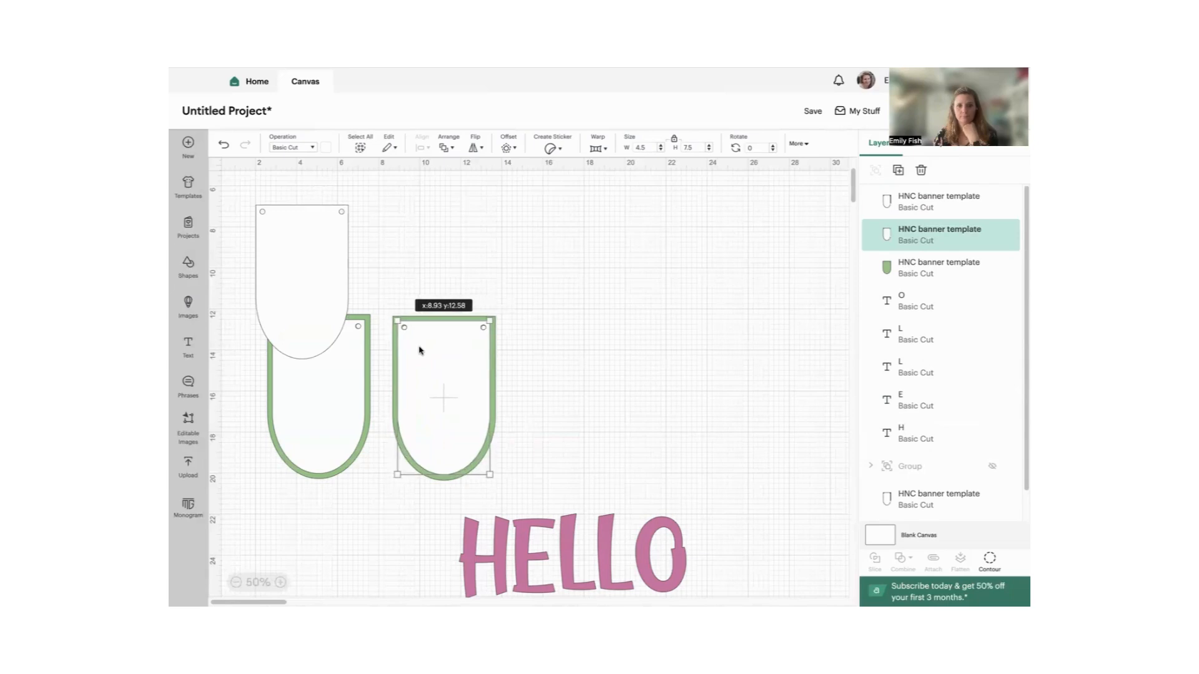
pyautogui.moveTo(312, 265); pyautogui.dragTo(584, 373)
# - Recolor the second pennant's inner layer with the same pink as the HELLO letters
pyautogui.click(476, 379)
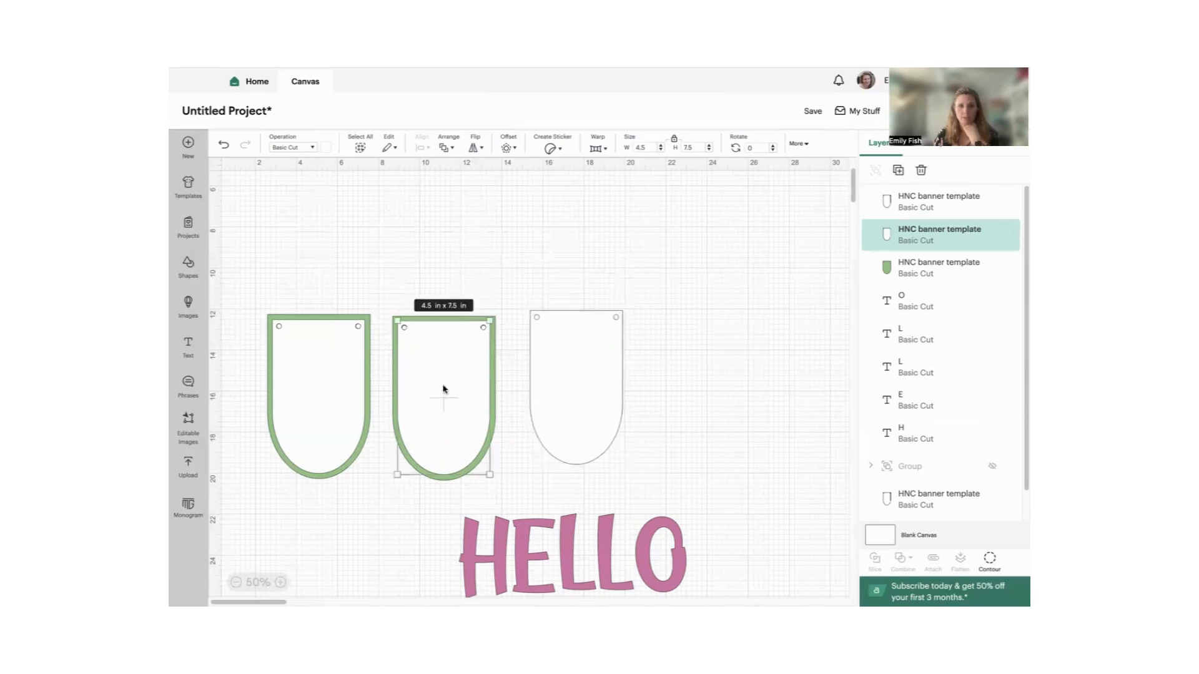
pyautogui.click(326, 149)
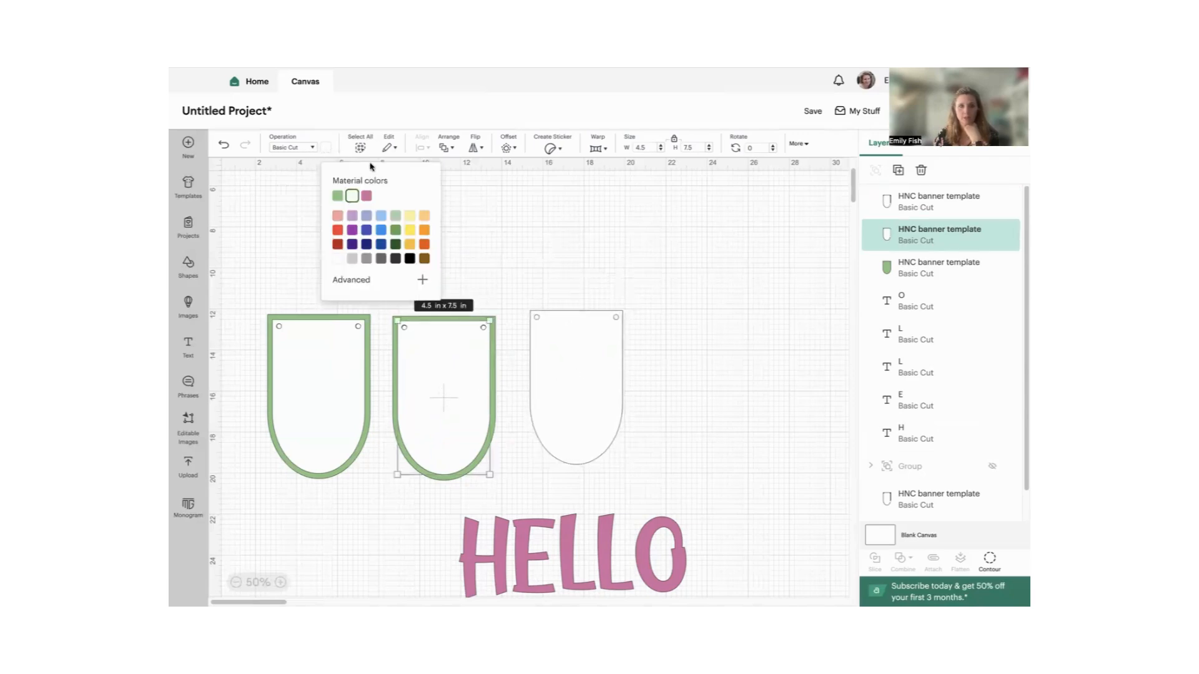
pyautogui.click(367, 196)
pyautogui.click(679, 344)
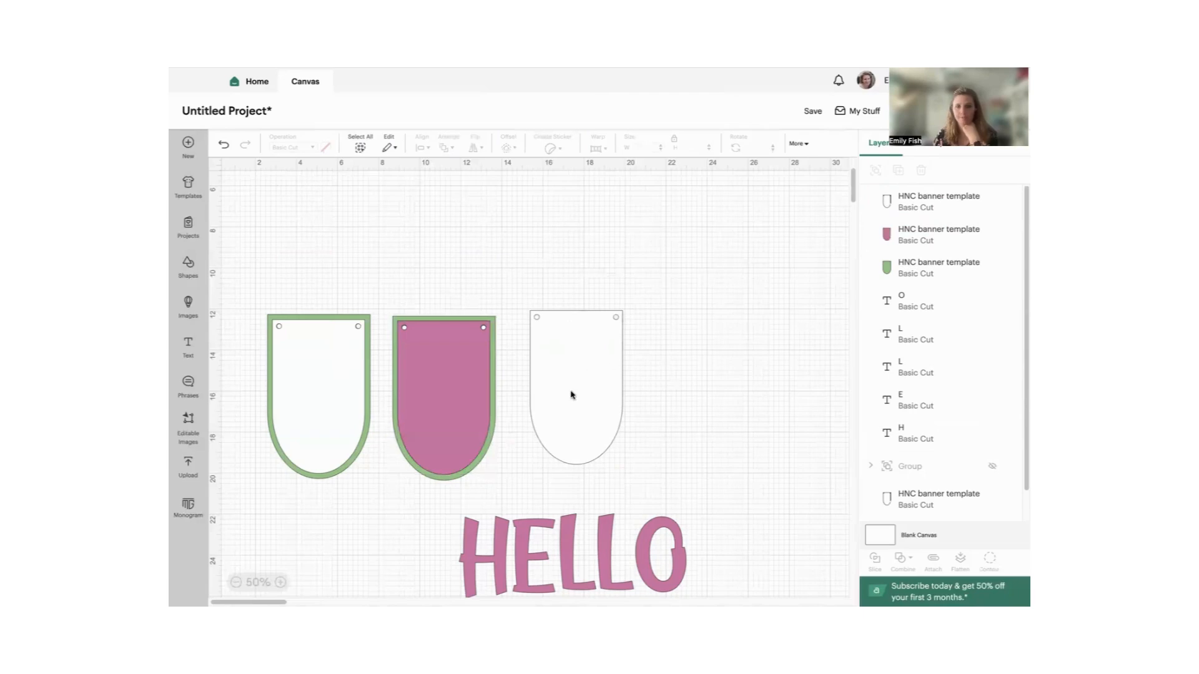
# - Make five duplicates of the standalone white pennant
pyautogui.click(610, 357)
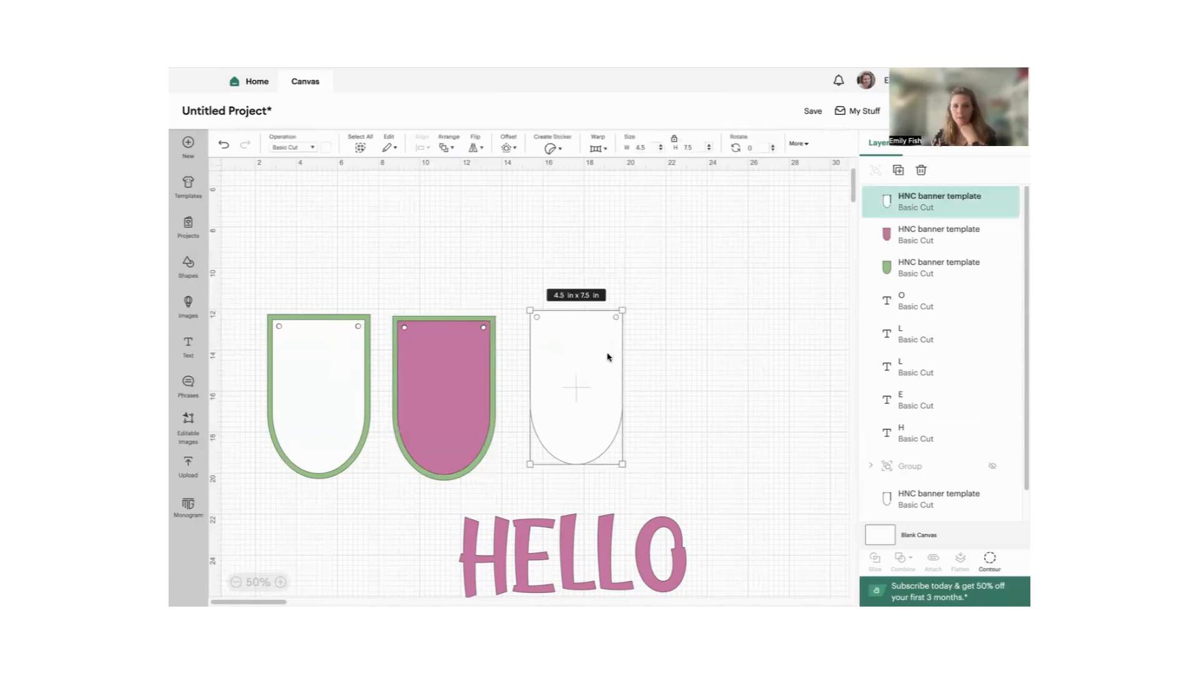
pyautogui.rightClick(607, 358)
pyautogui.click(798, 340)
pyautogui.click(897, 171)
pyautogui.click(898, 171)
pyautogui.click(898, 171)
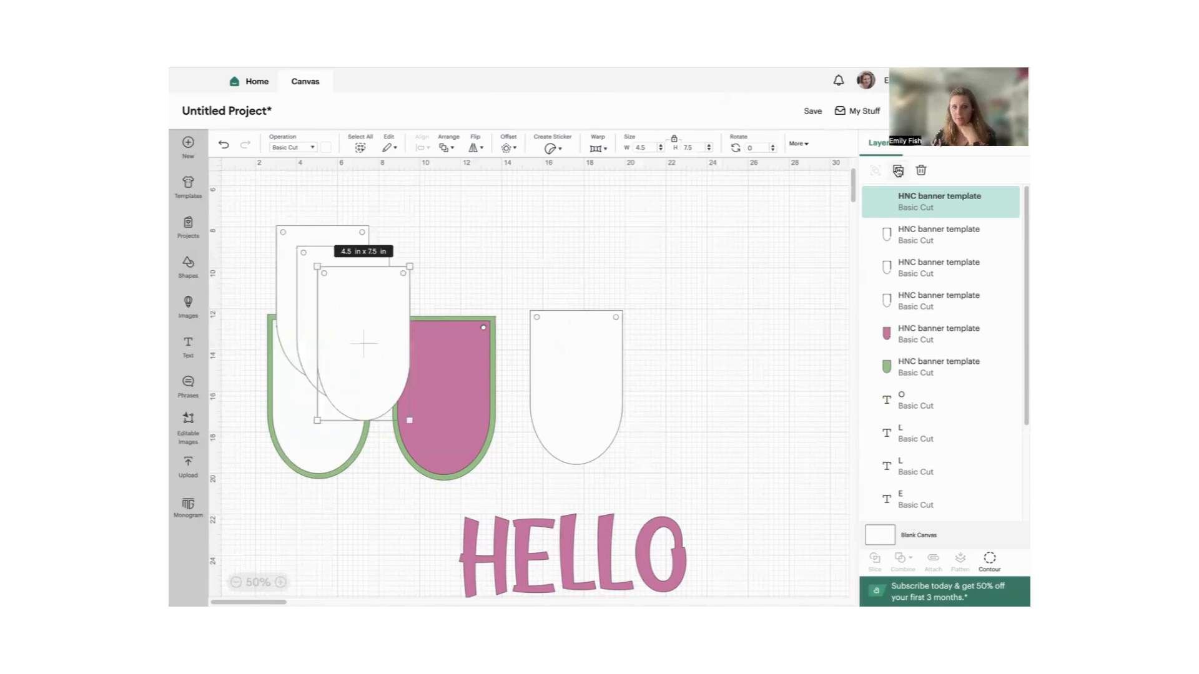
pyautogui.click(898, 171)
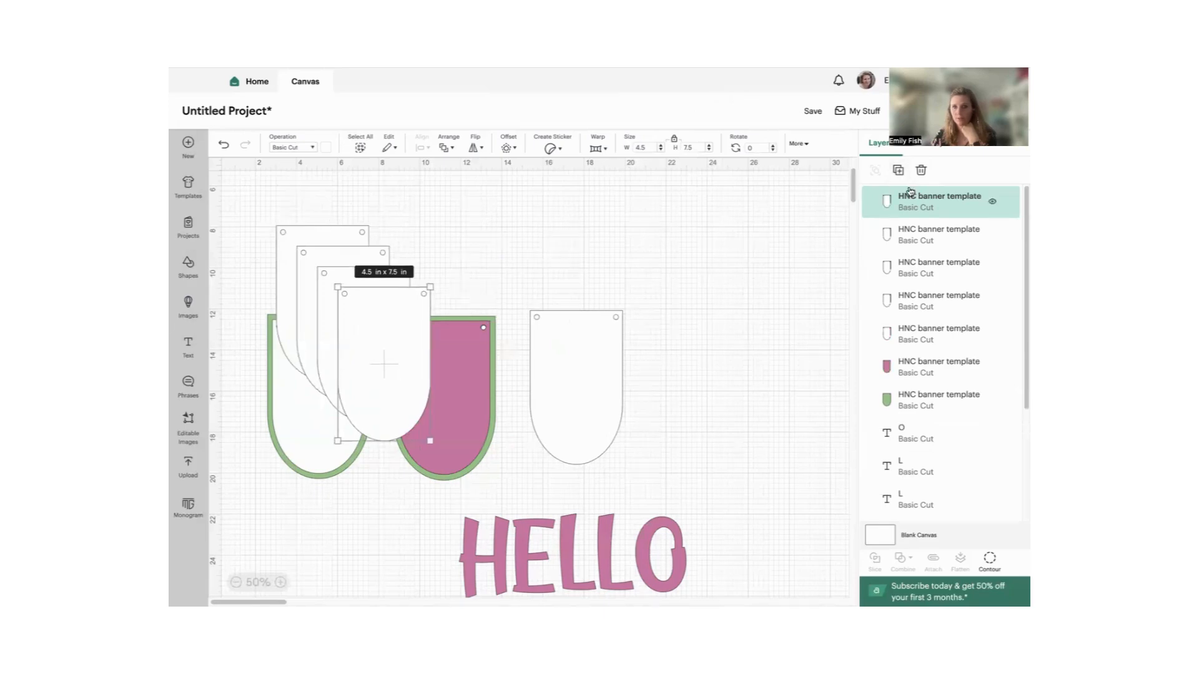
pyautogui.click(897, 171)
pyautogui.moveTo(321, 216); pyautogui.dragTo(449, 371)
pyautogui.click(578, 292)
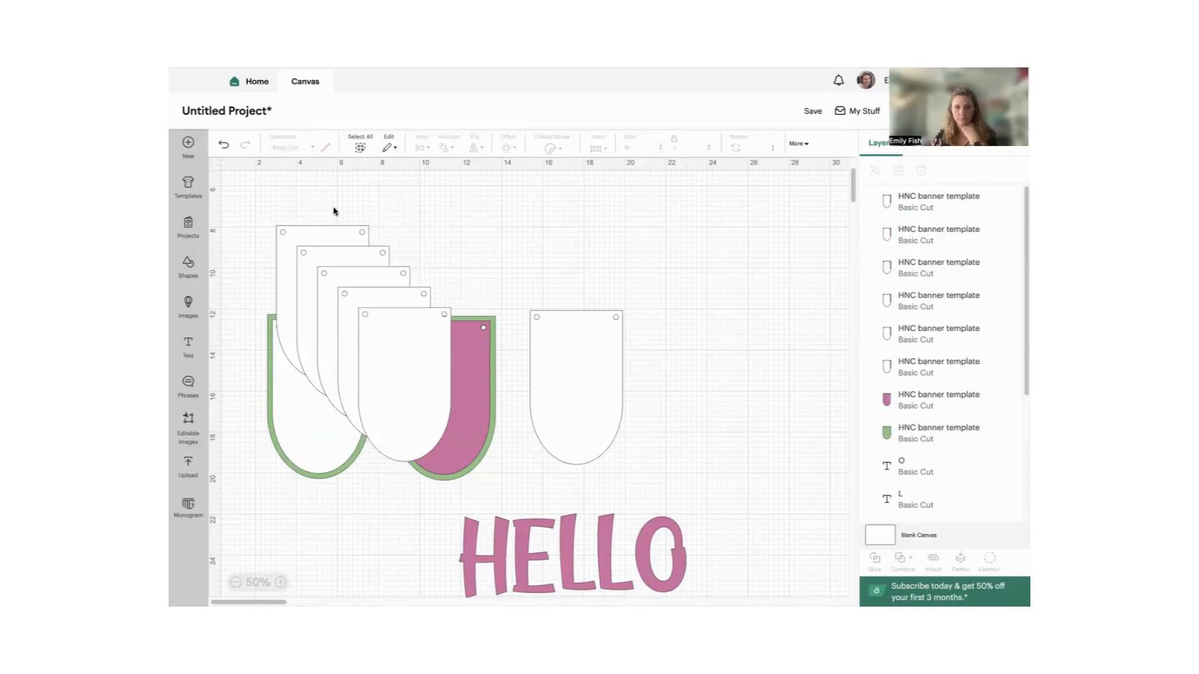
# - Move the white pennant copies off the layered pennants into the empty space at the far right of the canvas
pyautogui.moveTo(316, 241); pyautogui.dragTo(745, 288)
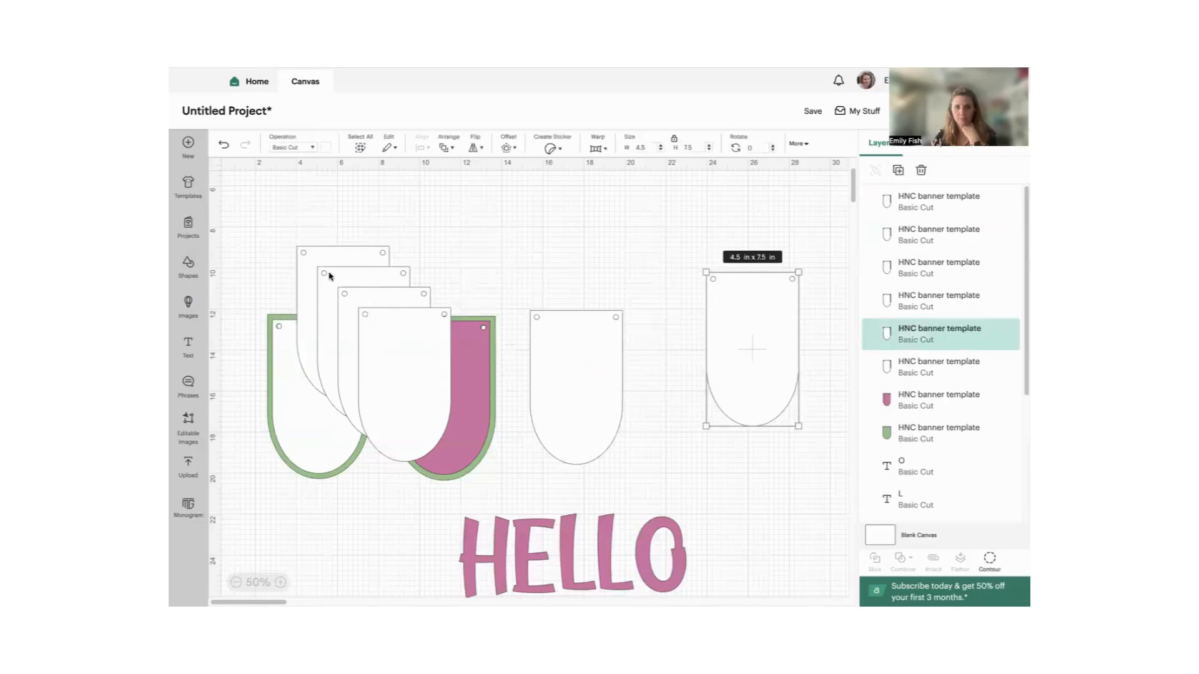
pyautogui.moveTo(326, 256); pyautogui.dragTo(739, 307)
pyautogui.moveTo(371, 327); pyautogui.dragTo(719, 337)
pyautogui.moveTo(335, 335); pyautogui.dragTo(702, 358)
pyautogui.scroll(-5, 577, 431)
pyautogui.scroll(1, 576, 429)
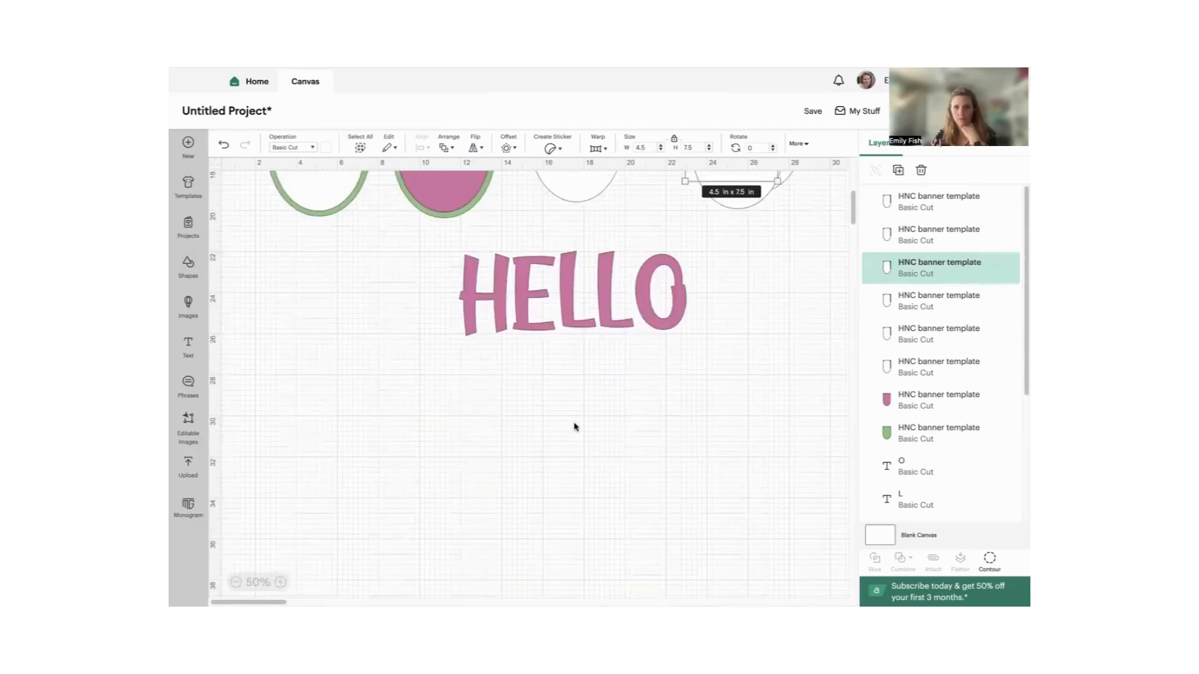
pyautogui.scroll(3, 576, 426)
# - Move the standalone white pennant below HELLO on the left and the stack of five copies below it on the right
pyautogui.moveTo(580, 284); pyautogui.dragTo(345, 530)
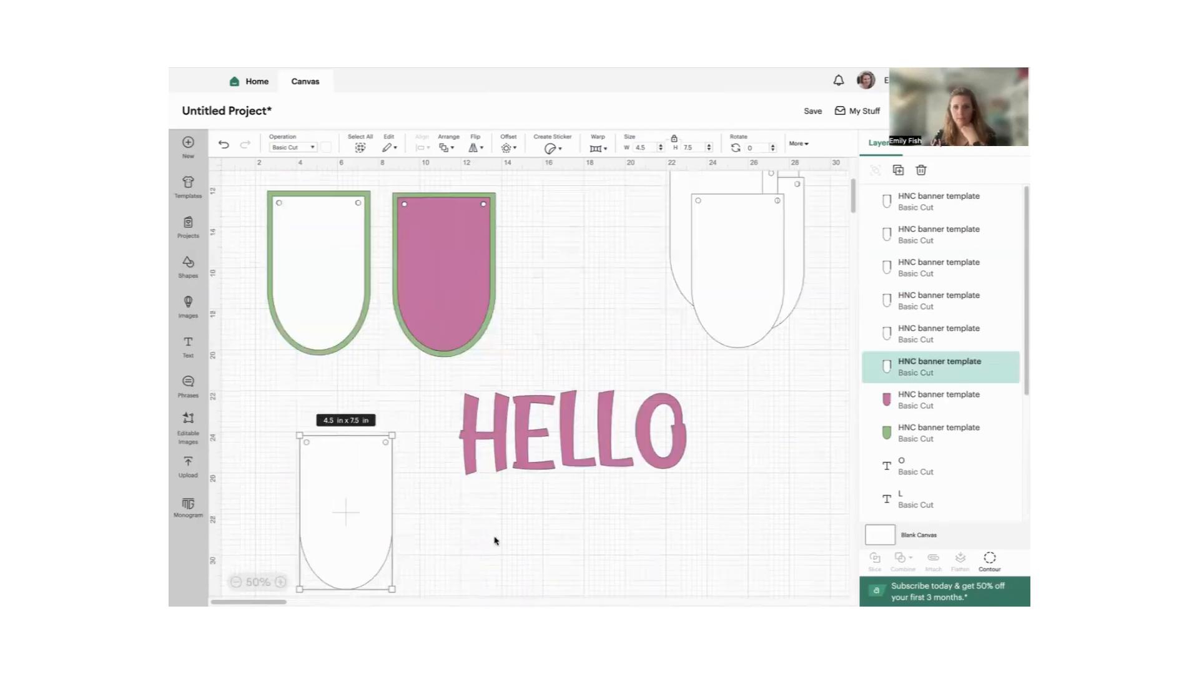
pyautogui.scroll(-1, 522, 540)
pyautogui.scroll(-2, 650, 383)
pyautogui.scroll(3, 683, 404)
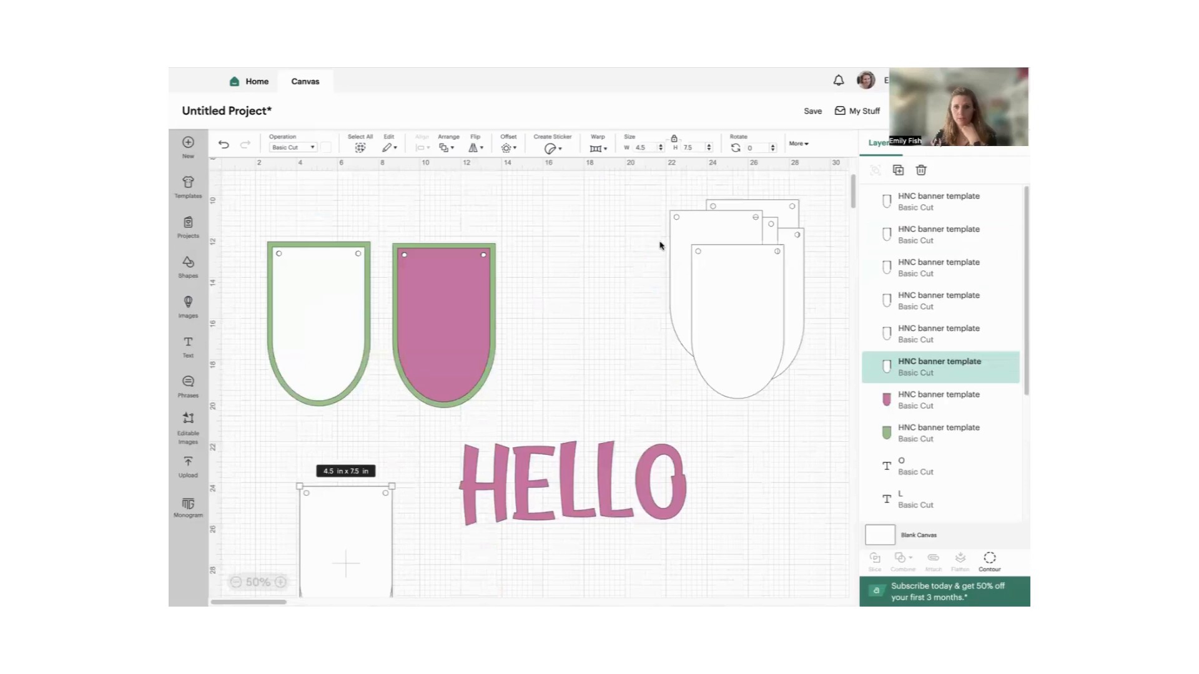
pyautogui.moveTo(644, 269); pyautogui.dragTo(811, 401)
pyautogui.moveTo(754, 285); pyautogui.dragTo(535, 593)
pyautogui.scroll(-5, 597, 504)
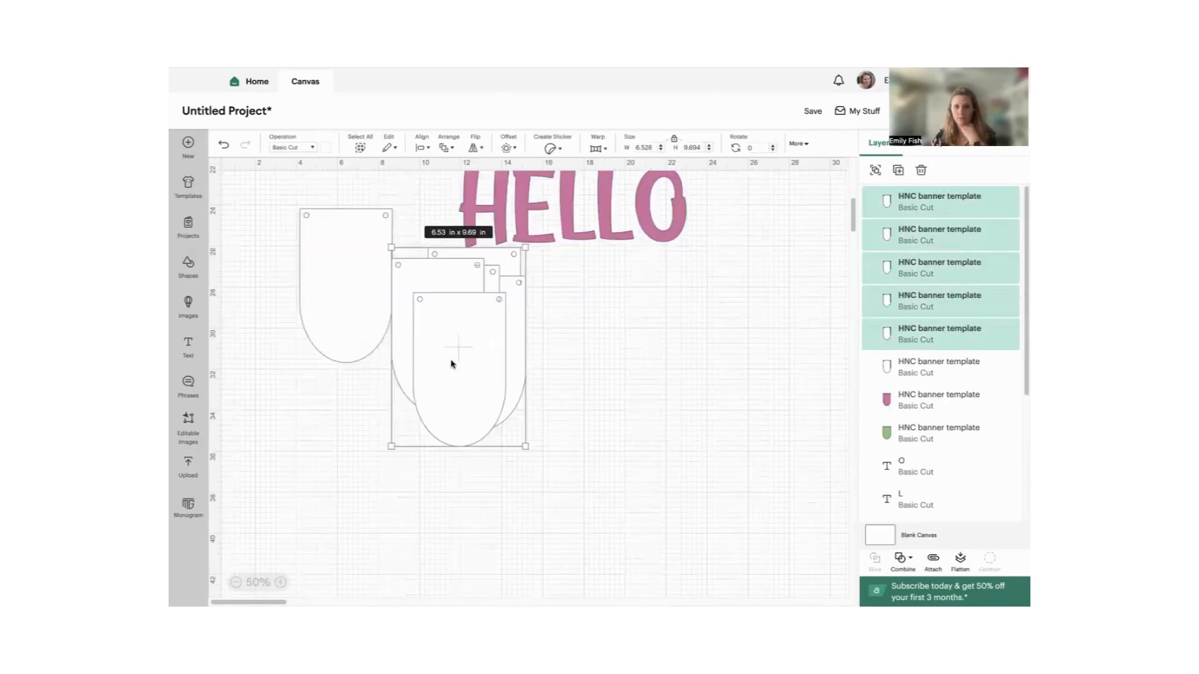
pyautogui.scroll(1, 568, 335)
pyautogui.scroll(1, 564, 342)
pyautogui.moveTo(455, 442); pyautogui.dragTo(701, 426)
pyautogui.moveTo(340, 370); pyautogui.dragTo(323, 438)
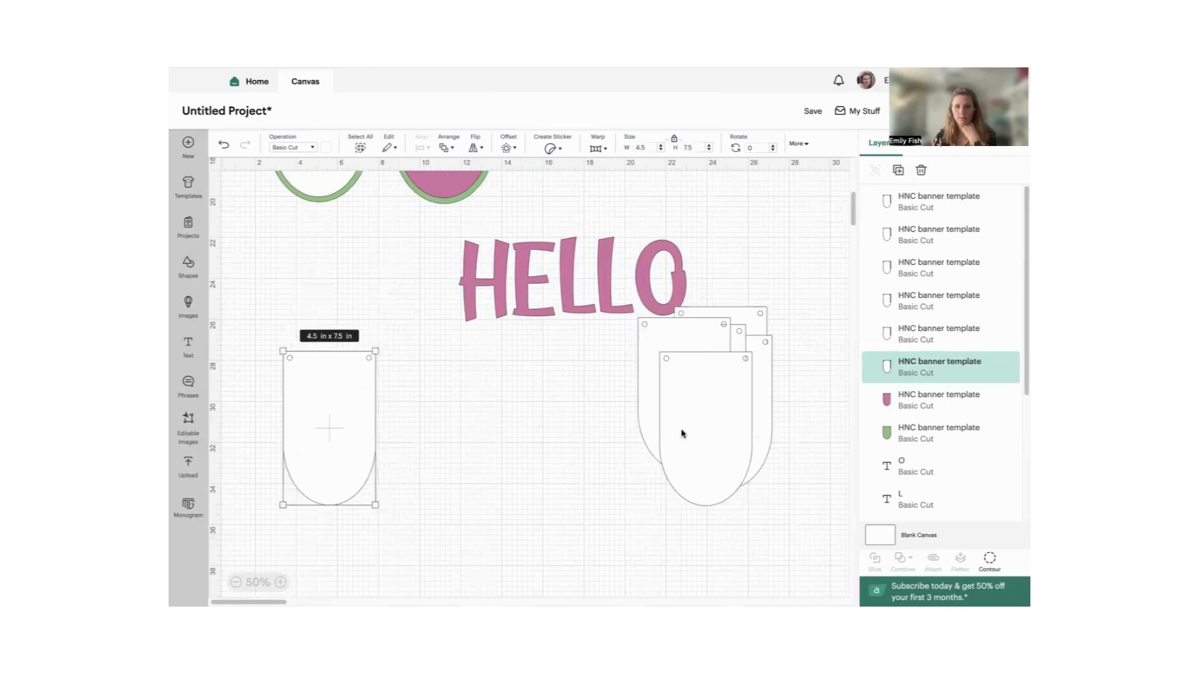
# - Spread the stacked copies beside the first white pennant to form a row of five, leaving the spare one above the row's right end
pyautogui.click(690, 429)
pyautogui.moveTo(690, 430); pyautogui.dragTo(419, 432)
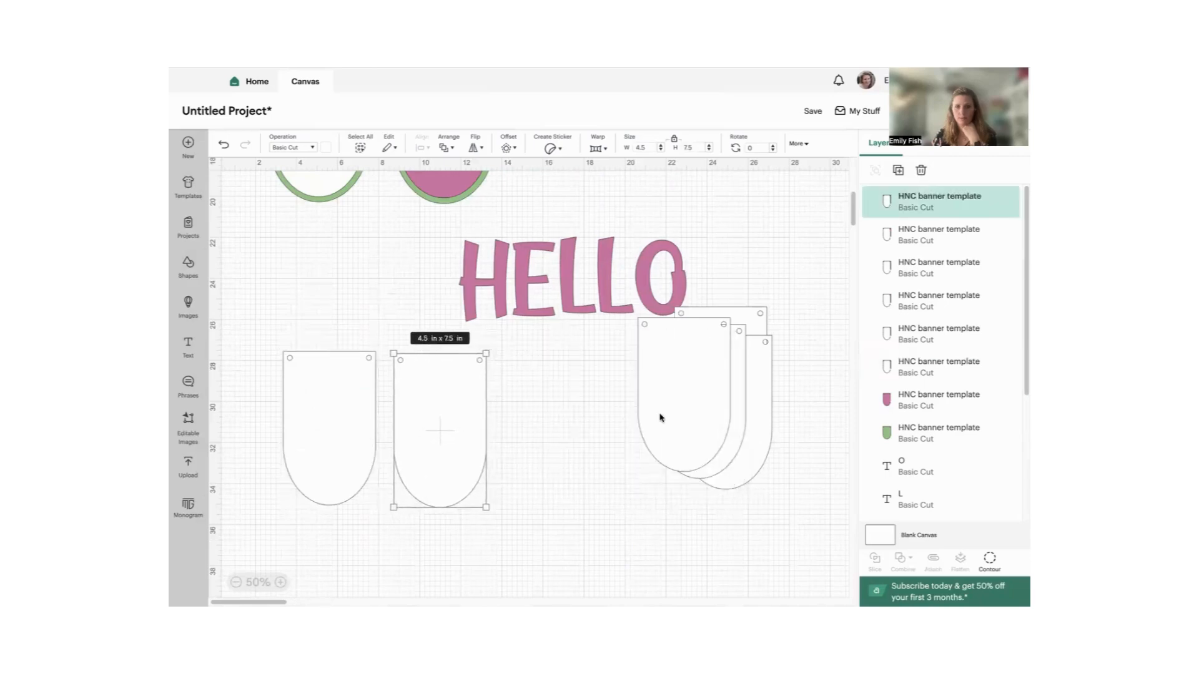
pyautogui.moveTo(658, 412); pyautogui.dragTo(527, 452)
pyautogui.moveTo(693, 415); pyautogui.dragTo(646, 434)
pyautogui.moveTo(740, 303); pyautogui.dragTo(748, 462)
pyautogui.click(782, 296)
# - Move the letter H onto the first white pennant of the row
pyautogui.click(493, 283)
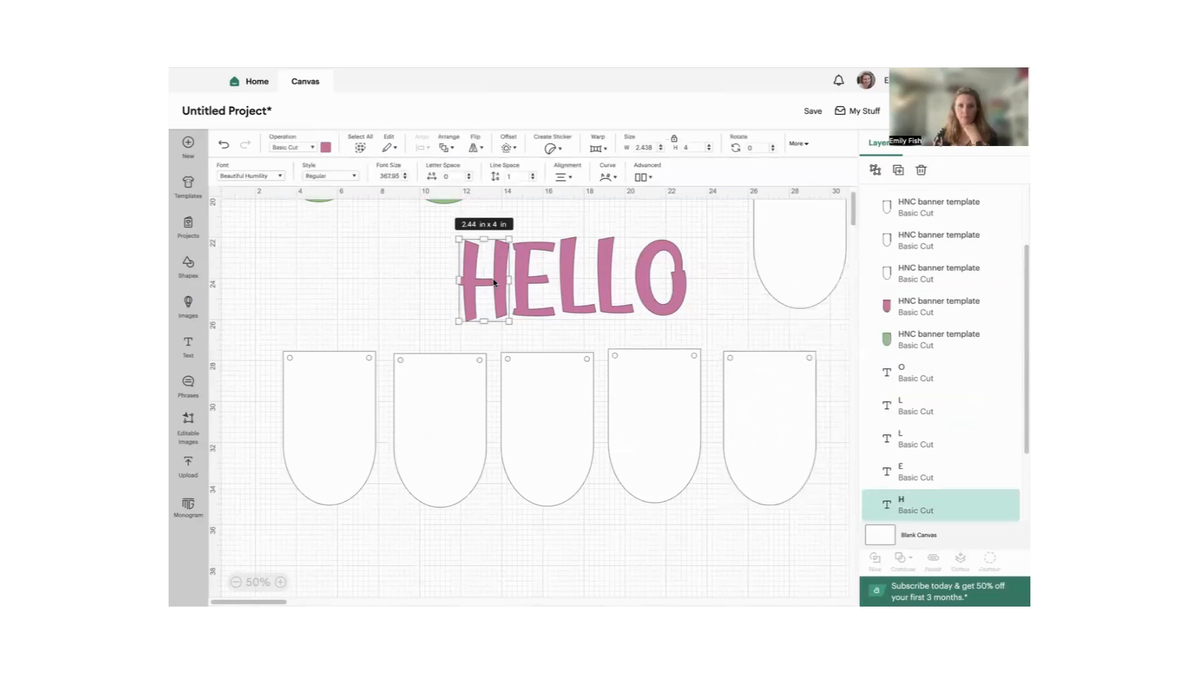
pyautogui.moveTo(480, 284); pyautogui.dragTo(352, 405)
pyautogui.click(449, 323)
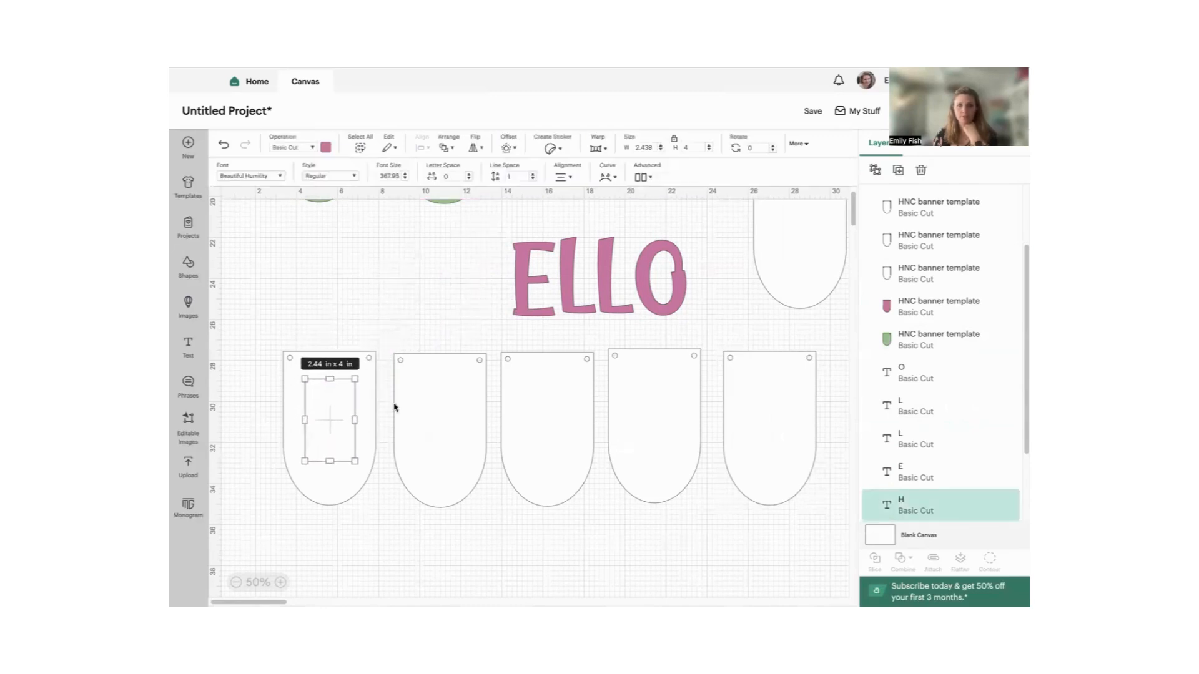
# - Group the letters E, L, L and O and move the group down onto the row of white pennants
pyautogui.moveTo(470, 278); pyautogui.dragTo(663, 284)
pyautogui.rightClick(663, 285)
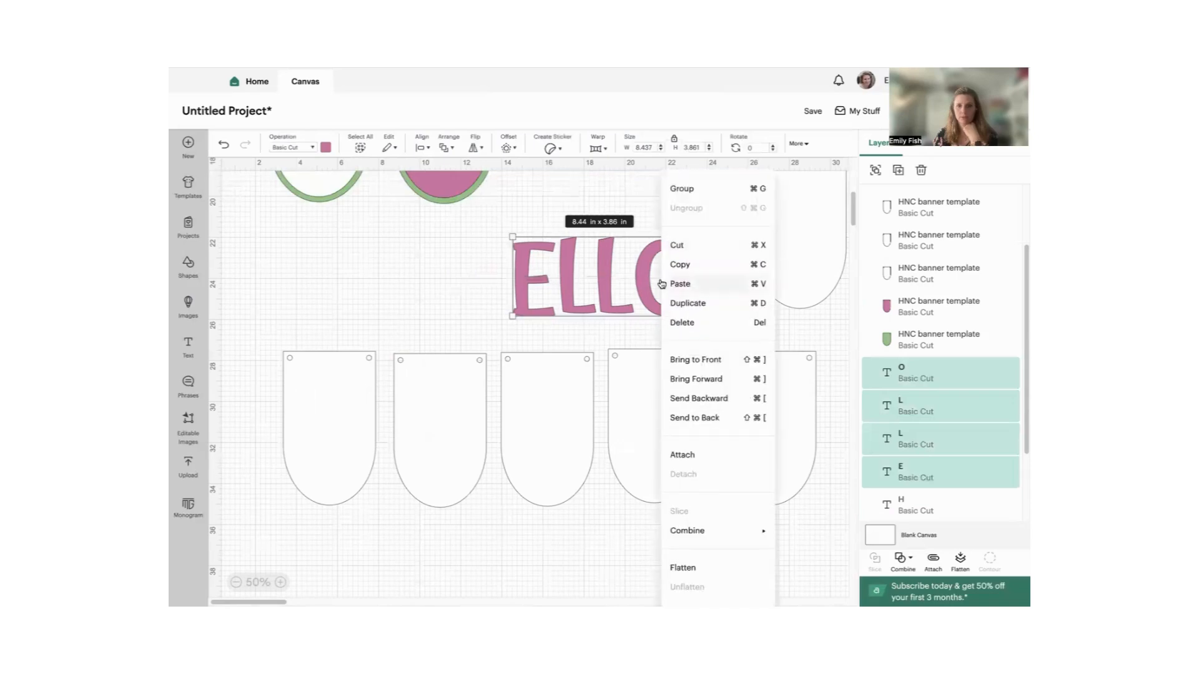
pyautogui.click(681, 188)
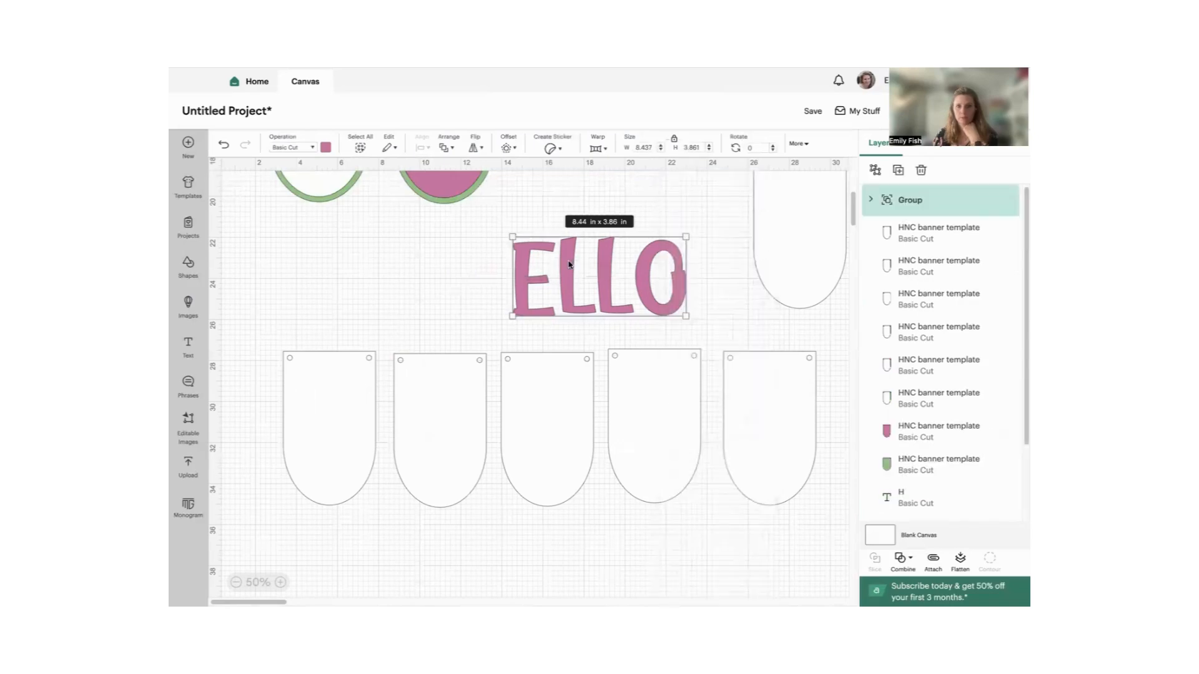
pyautogui.moveTo(568, 265); pyautogui.dragTo(507, 418)
# - Shift the first white pennant to the left to expose the hidden H, and bring the H to the front
pyautogui.click(319, 424)
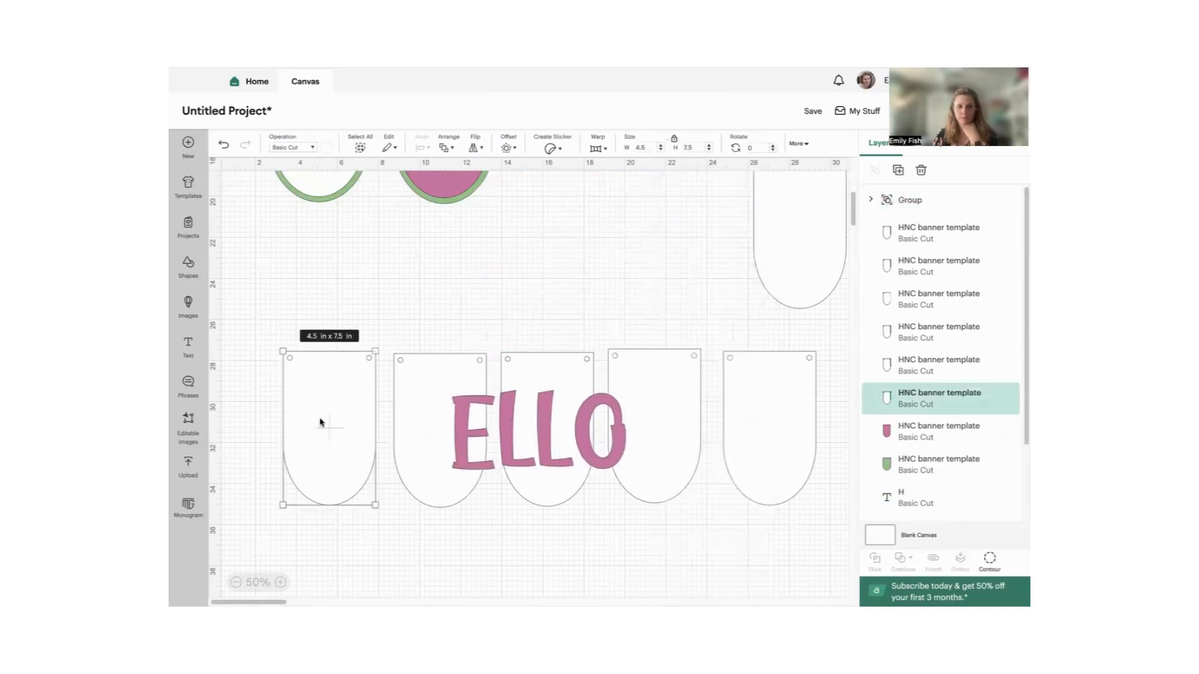
pyautogui.moveTo(329, 447); pyautogui.dragTo(288, 446)
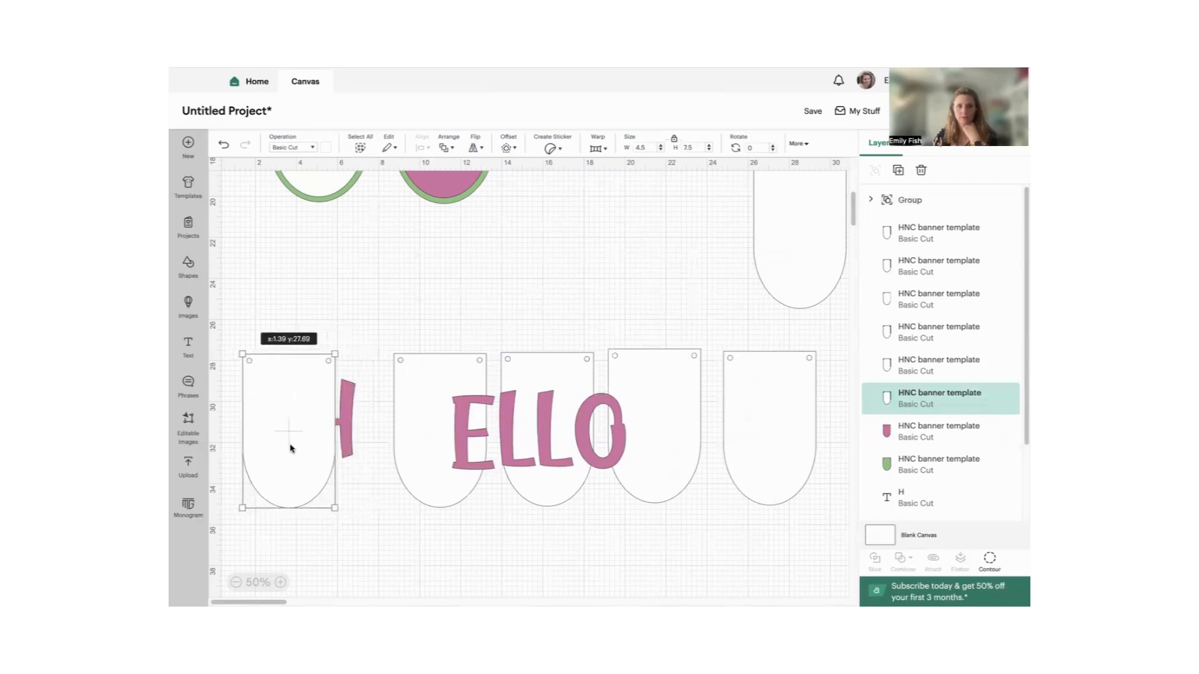
pyautogui.click(344, 420)
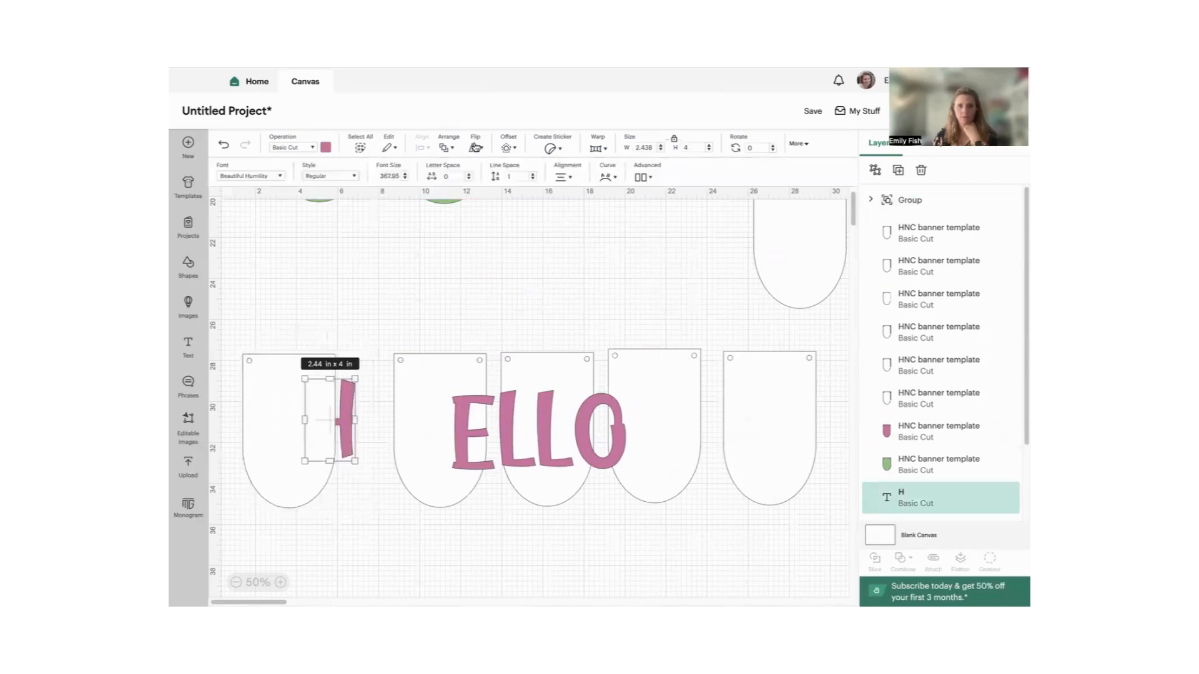
pyautogui.click(446, 147)
pyautogui.click(472, 173)
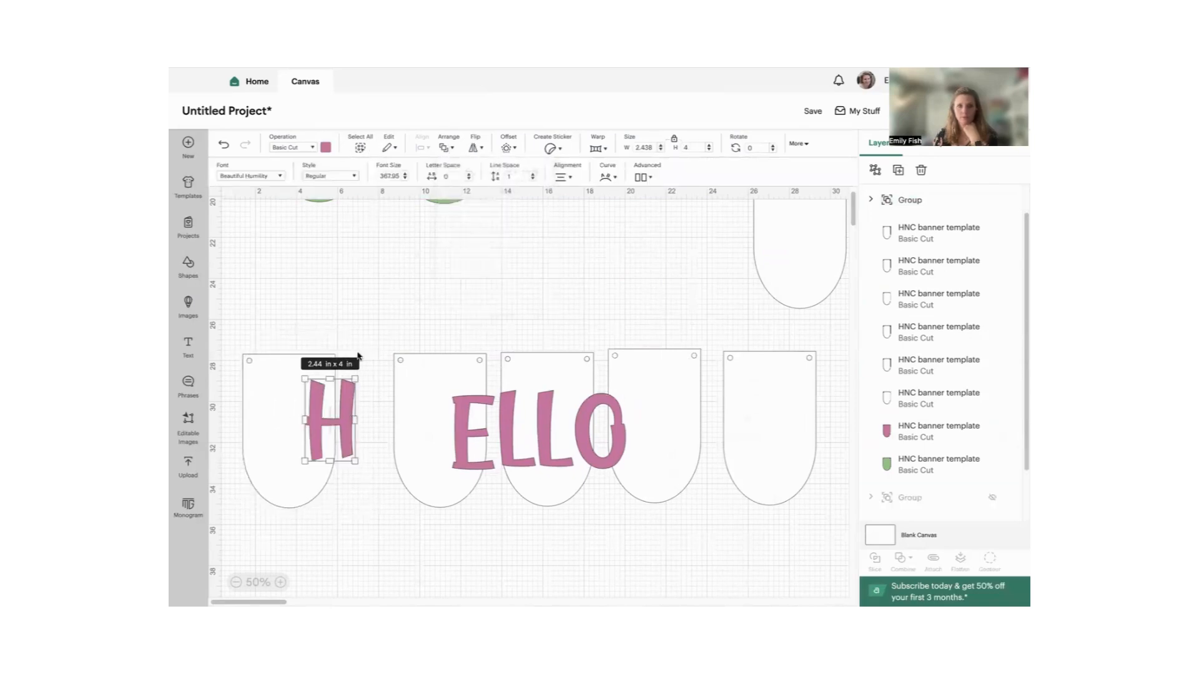
# - Select the H together with the first white pennant and align them to each other's center
pyautogui.moveTo(275, 312); pyautogui.dragTo(337, 438)
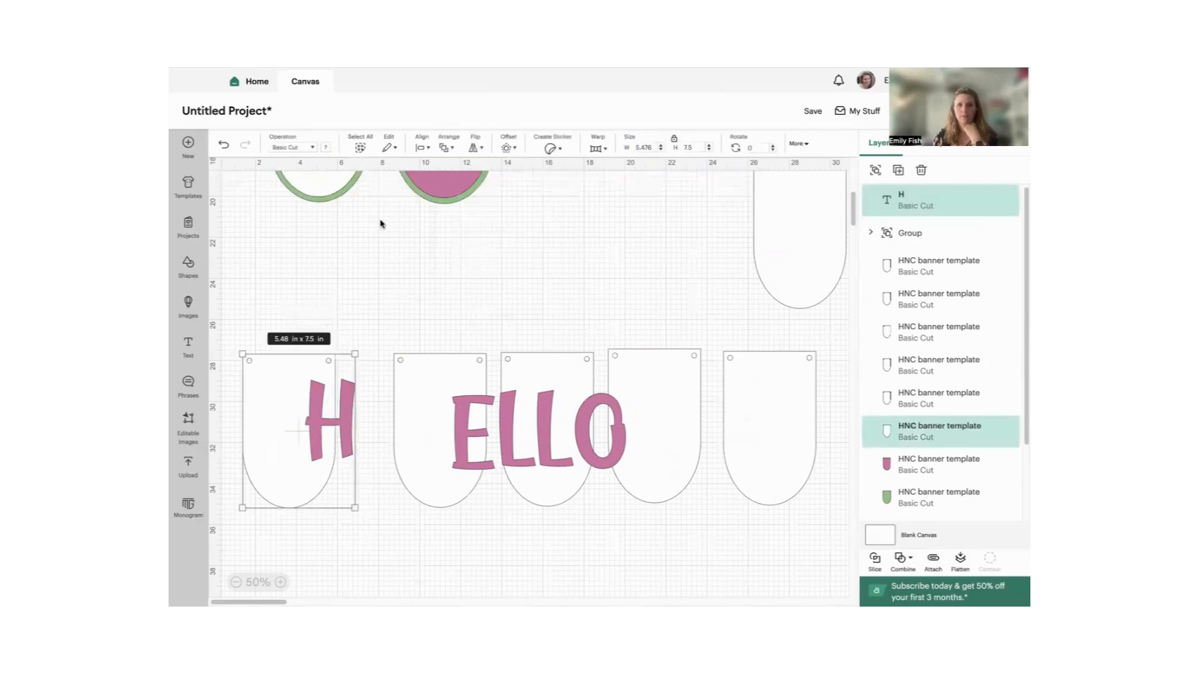
pyautogui.click(421, 156)
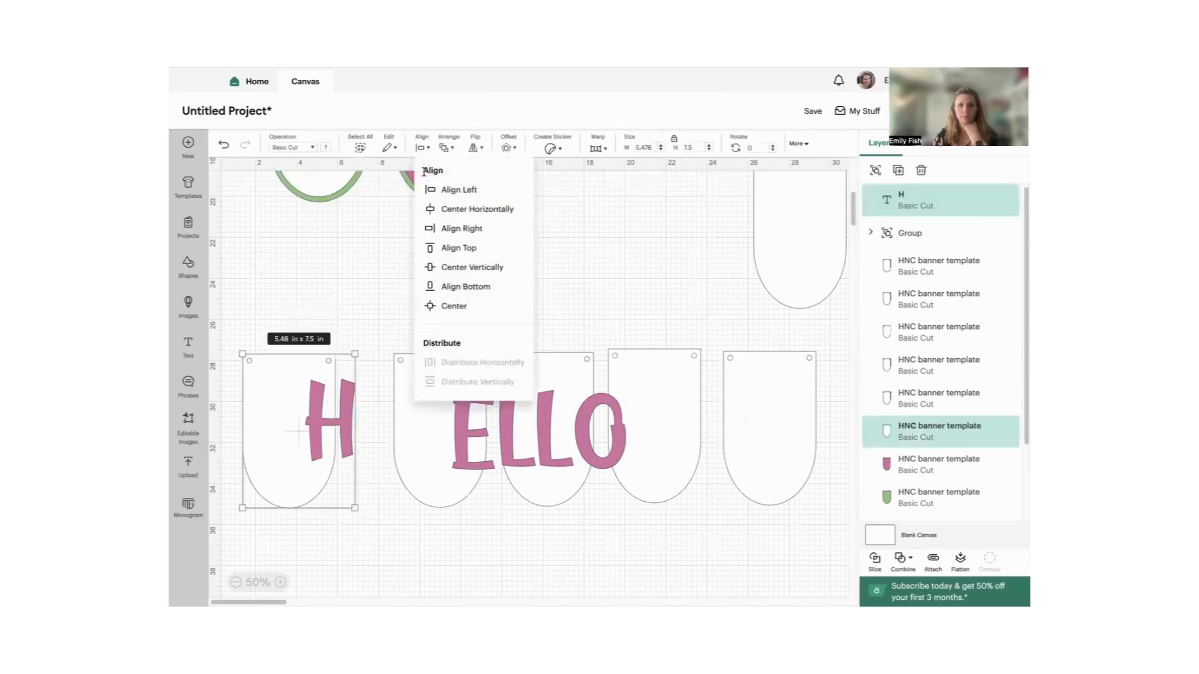
pyautogui.click(438, 305)
# - Shift the ELLO group slightly left and ungroup it into separate letters
pyautogui.click(457, 427)
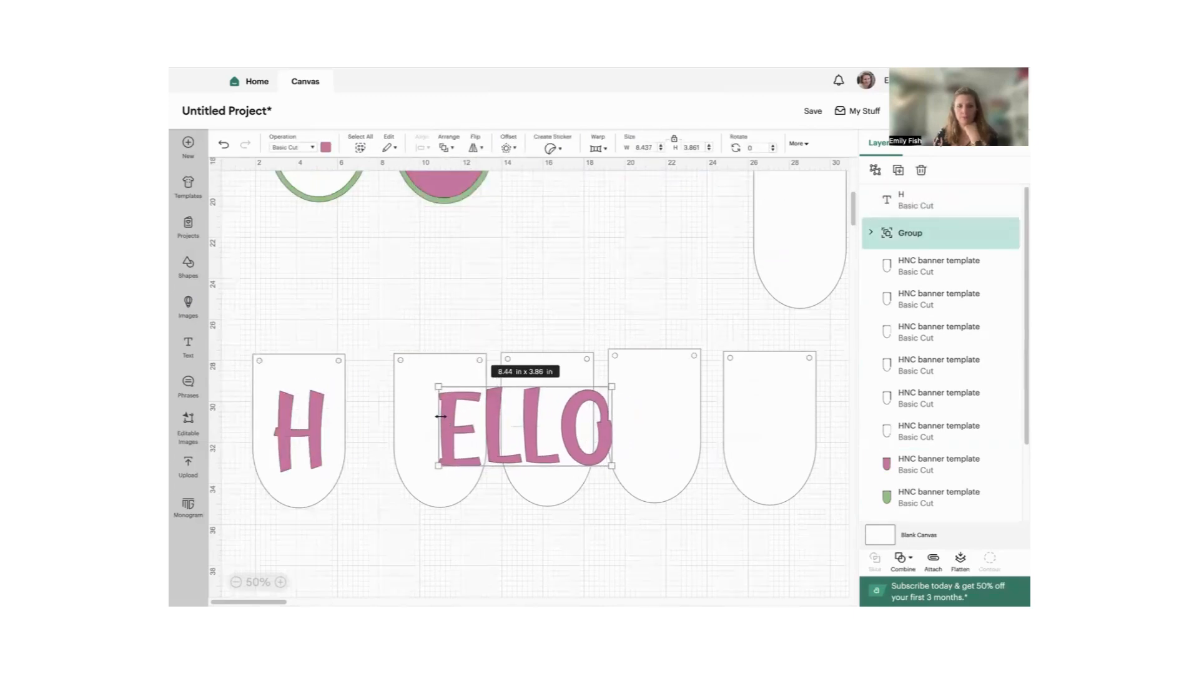
pyautogui.rightClick(445, 422)
pyautogui.click(470, 132)
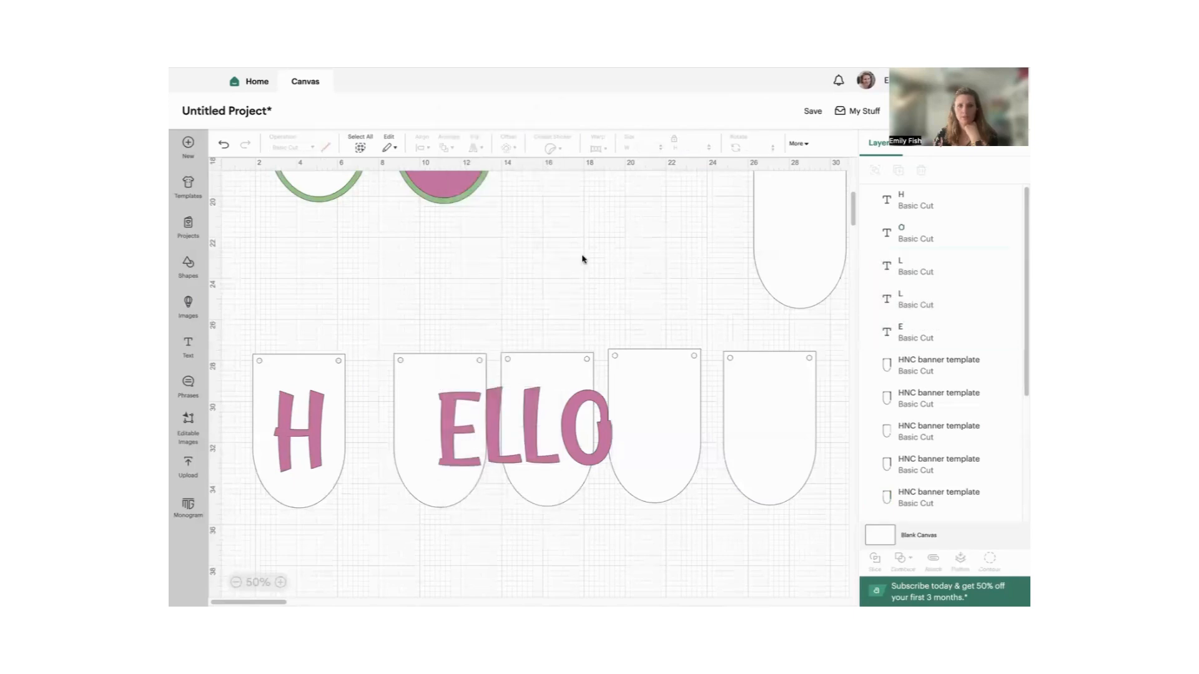
# - Select the E together with the second pennant and align them to each other's center
pyautogui.click(462, 440)
pyautogui.keyDown('shift'); pyautogui.click(455, 445); pyautogui.keyUp('shift')
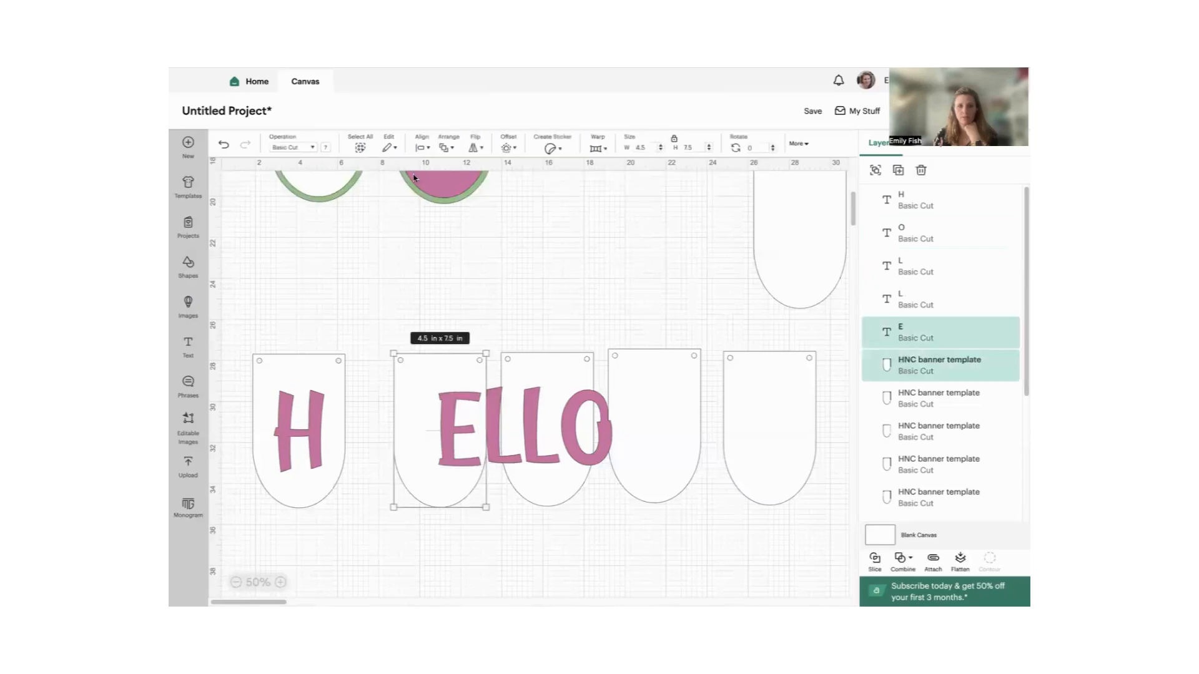
pyautogui.click(423, 150)
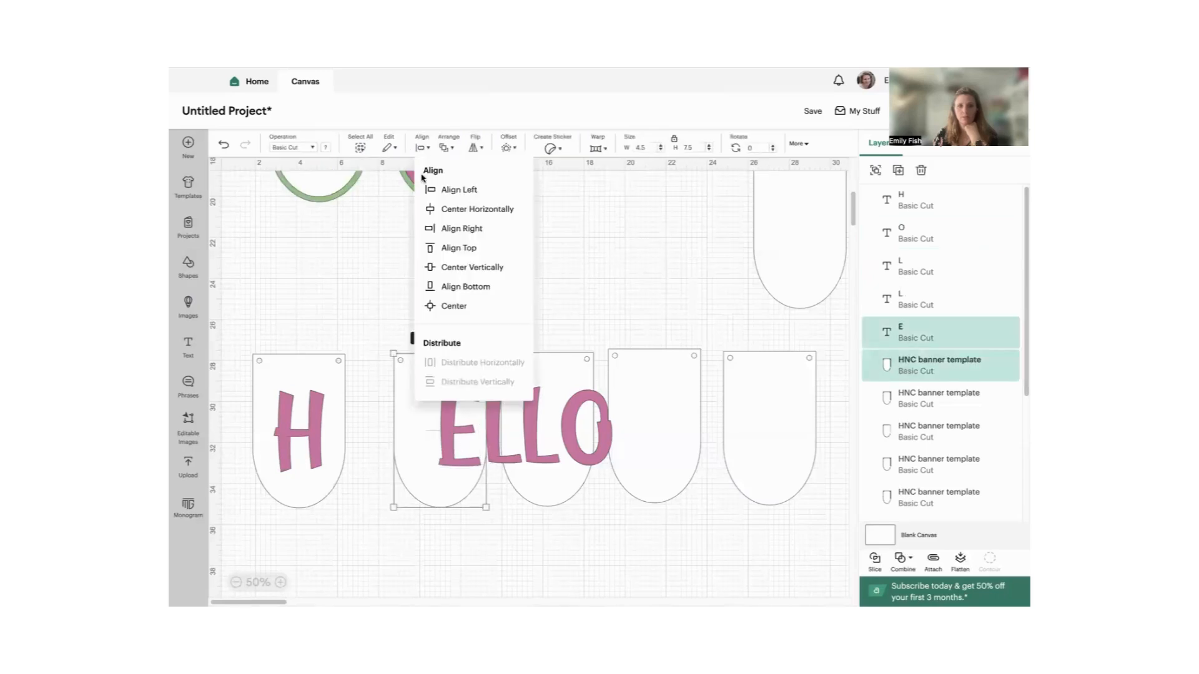
pyautogui.click(426, 304)
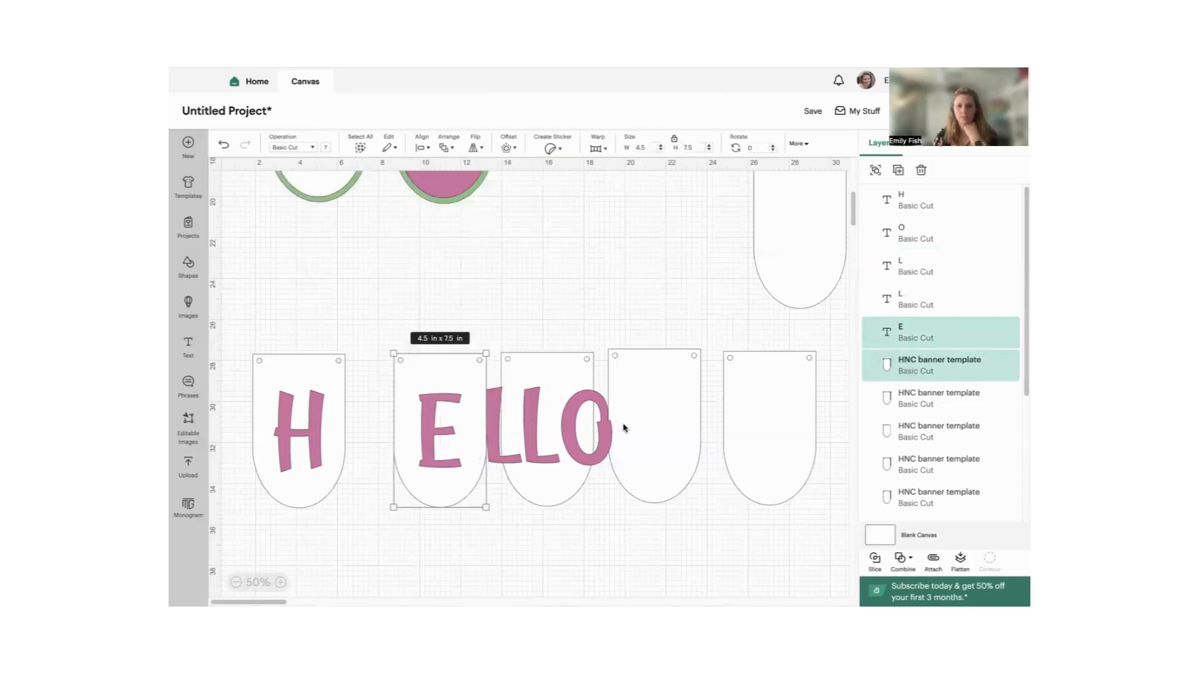
# - Move the O above the row and place one L on the third pennant and the other on the fourth
pyautogui.click(603, 428)
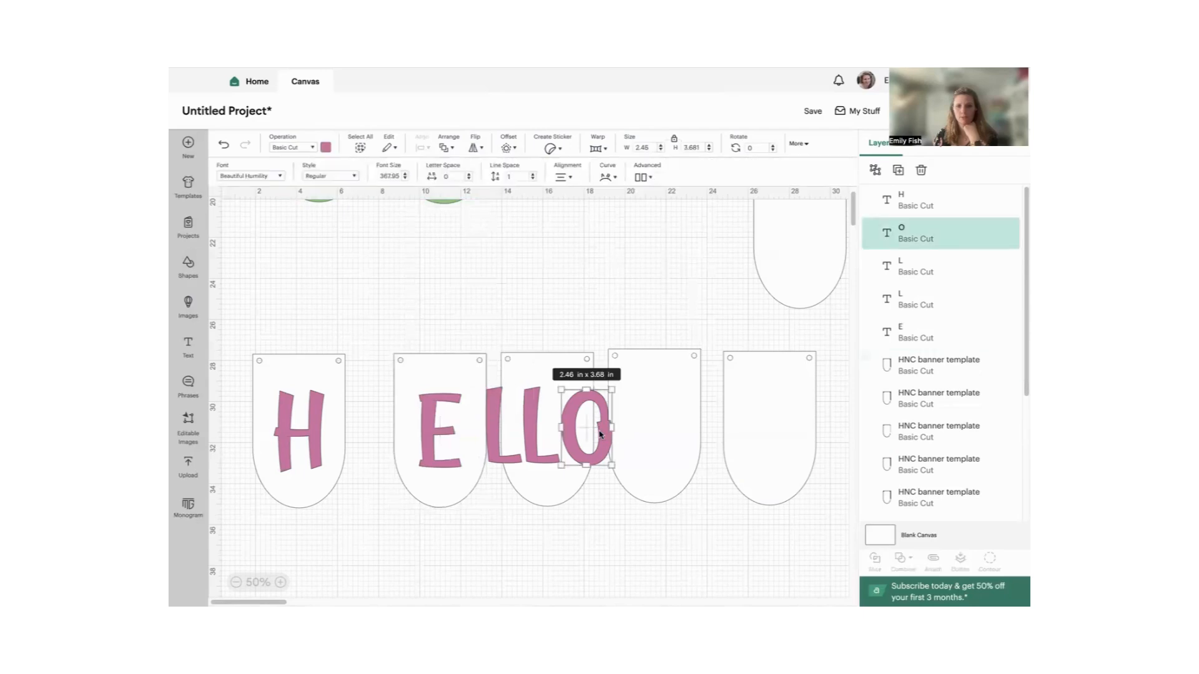
pyautogui.moveTo(600, 434); pyautogui.dragTo(688, 303)
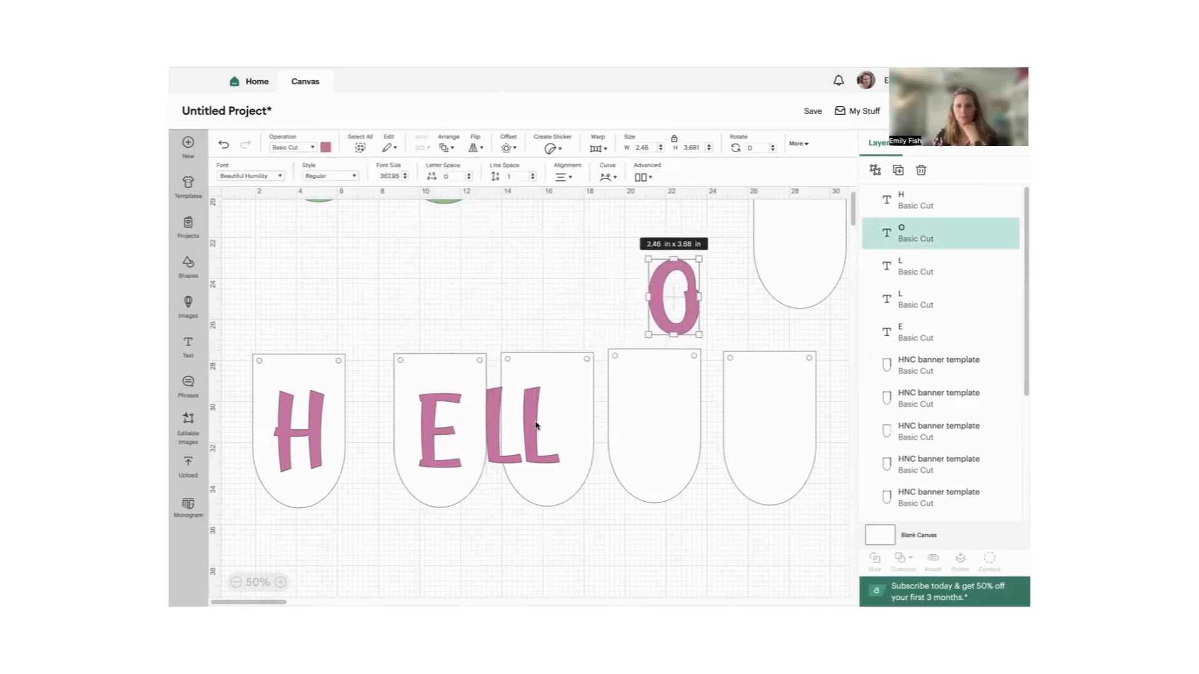
pyautogui.moveTo(536, 426); pyautogui.dragTo(659, 424)
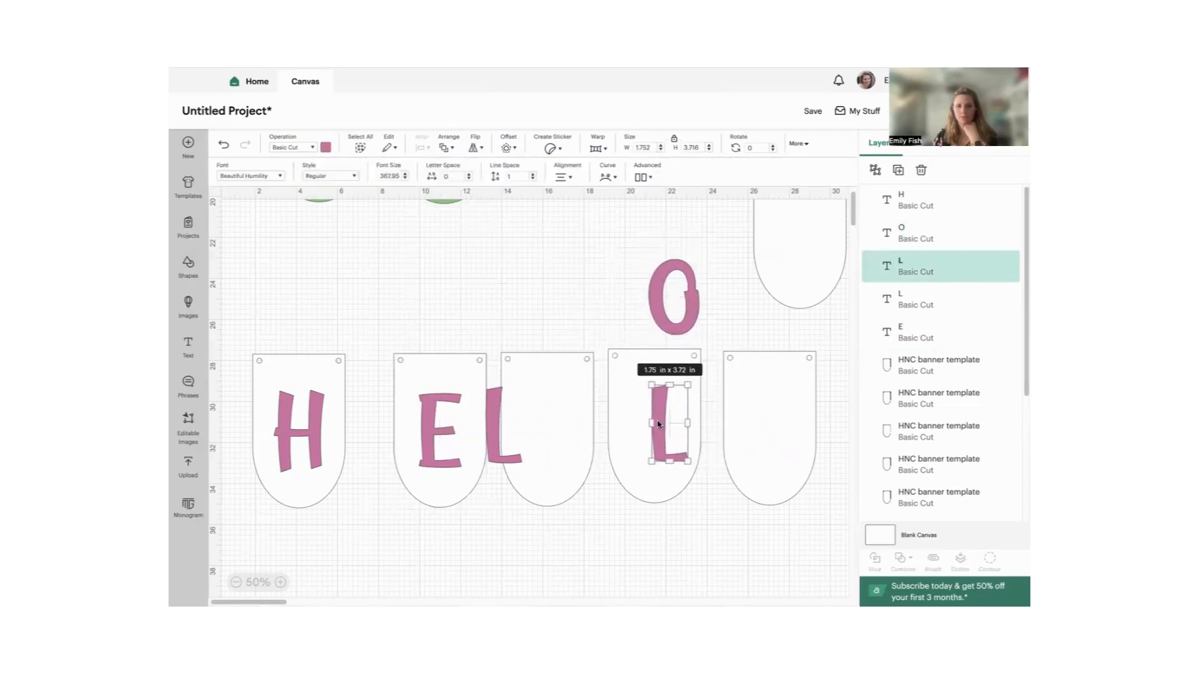
pyautogui.moveTo(490, 423); pyautogui.dragTo(535, 424)
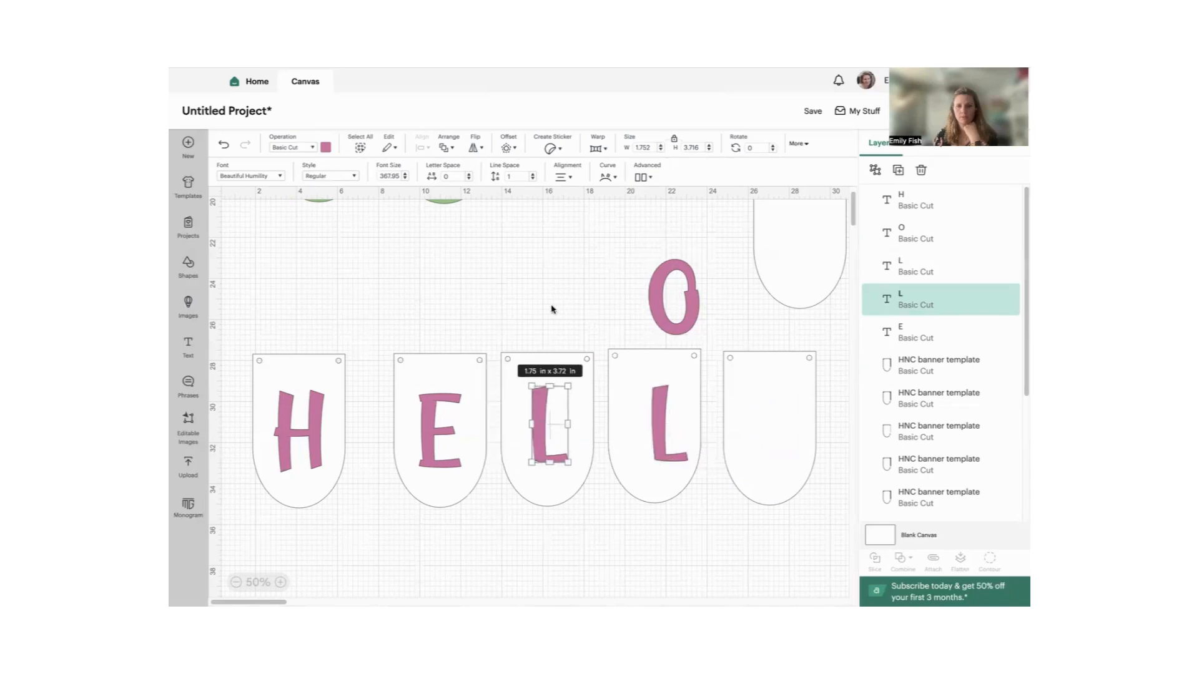
# - Select the first L together with the third pennant and align them to each other's center
pyautogui.moveTo(554, 311); pyautogui.dragTo(558, 483)
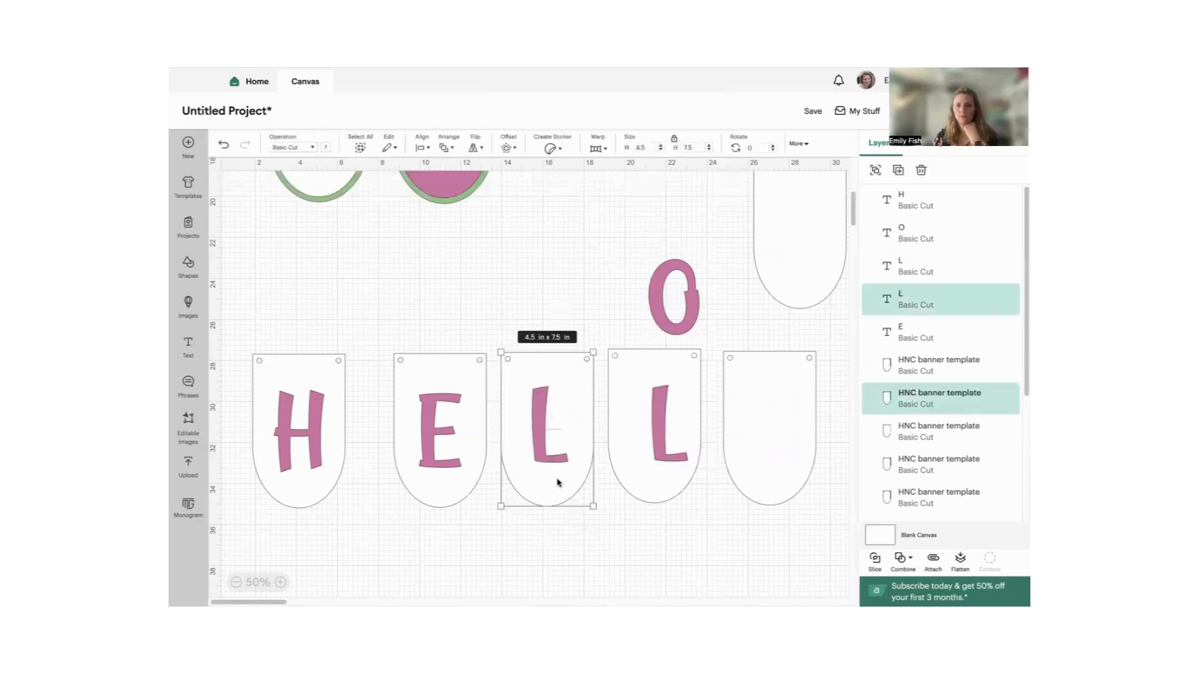
pyautogui.click(424, 151)
pyautogui.click(437, 304)
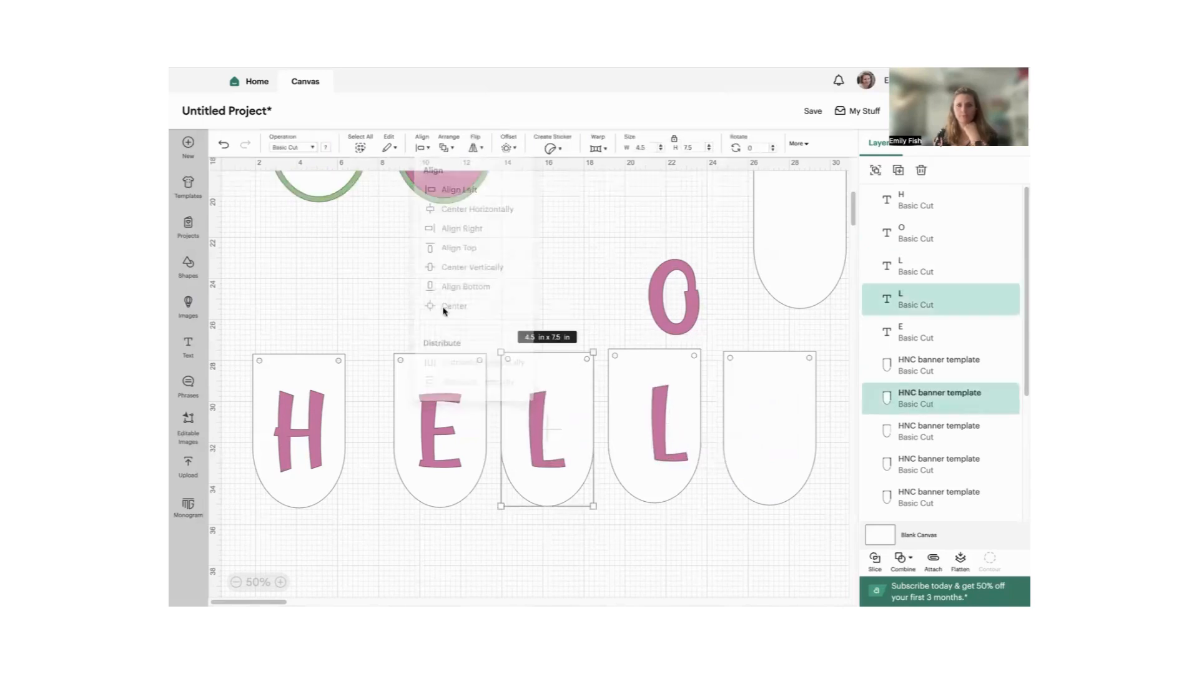
# - Move the O farther up, clear of the fourth pennant, and select that pennant together with its L
pyautogui.click(633, 334)
pyautogui.moveTo(634, 334); pyautogui.dragTo(658, 416)
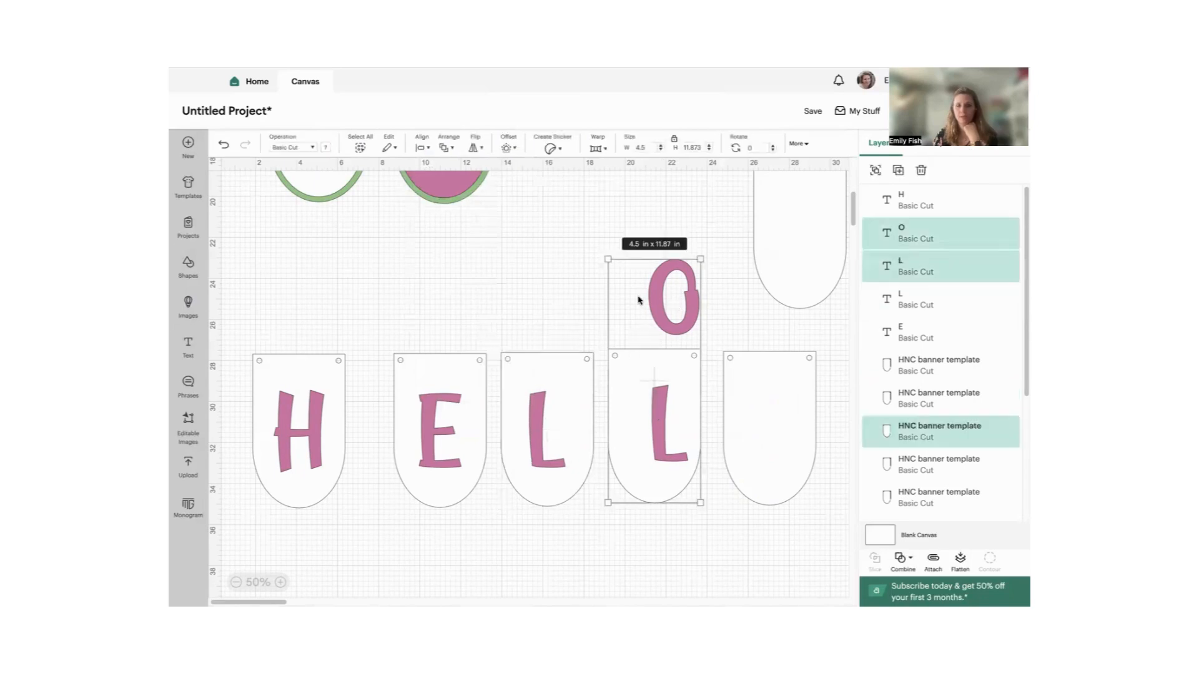
pyautogui.click(572, 301)
pyautogui.moveTo(649, 299); pyautogui.dragTo(632, 237)
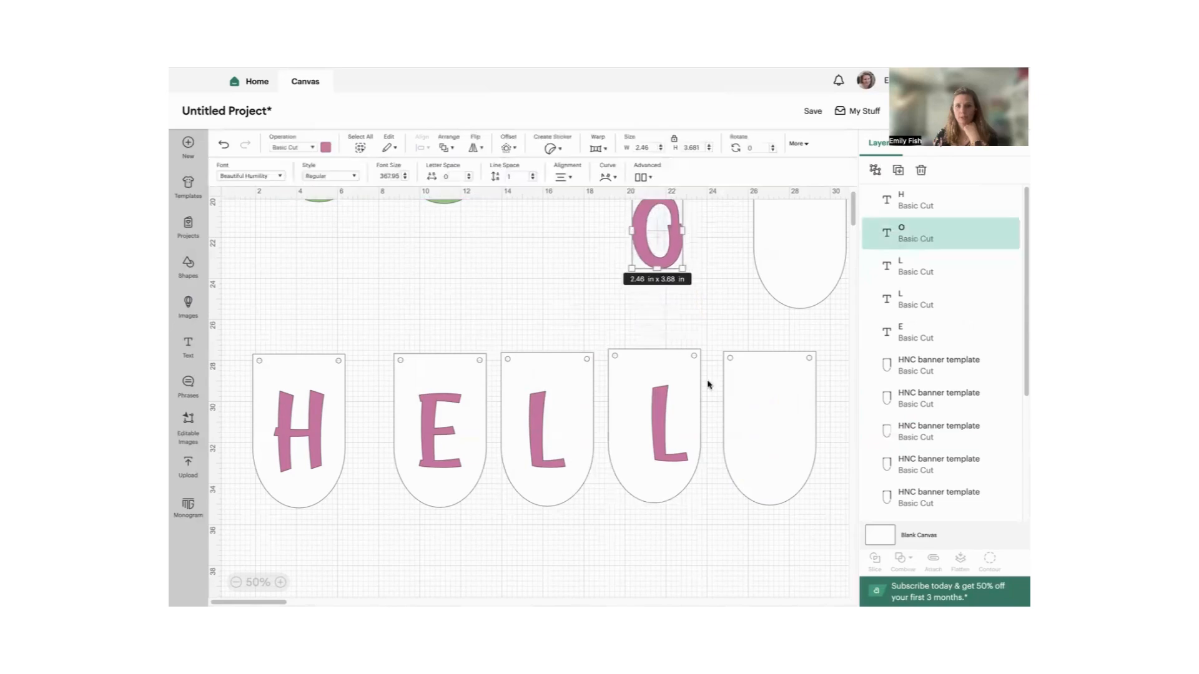
pyautogui.moveTo(653, 341); pyautogui.dragTo(660, 437)
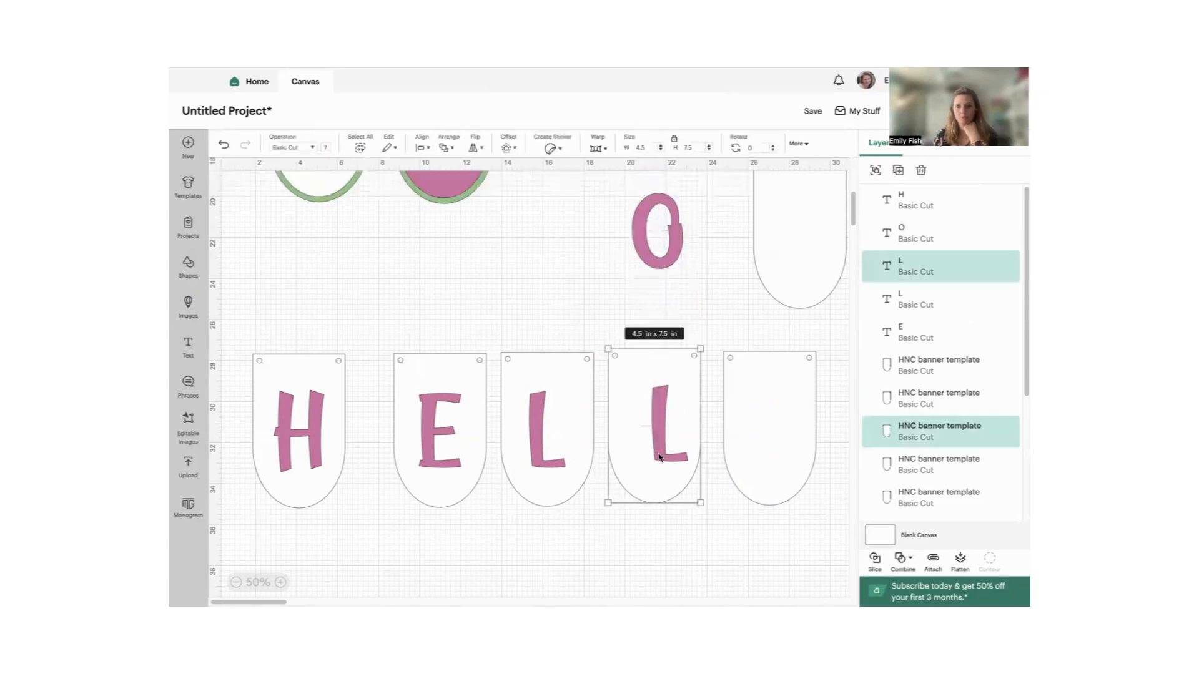
pyautogui.click(541, 296)
# - Center the H on the first pennant and slice the letter out of it
pyautogui.moveTo(276, 330); pyautogui.dragTo(313, 481)
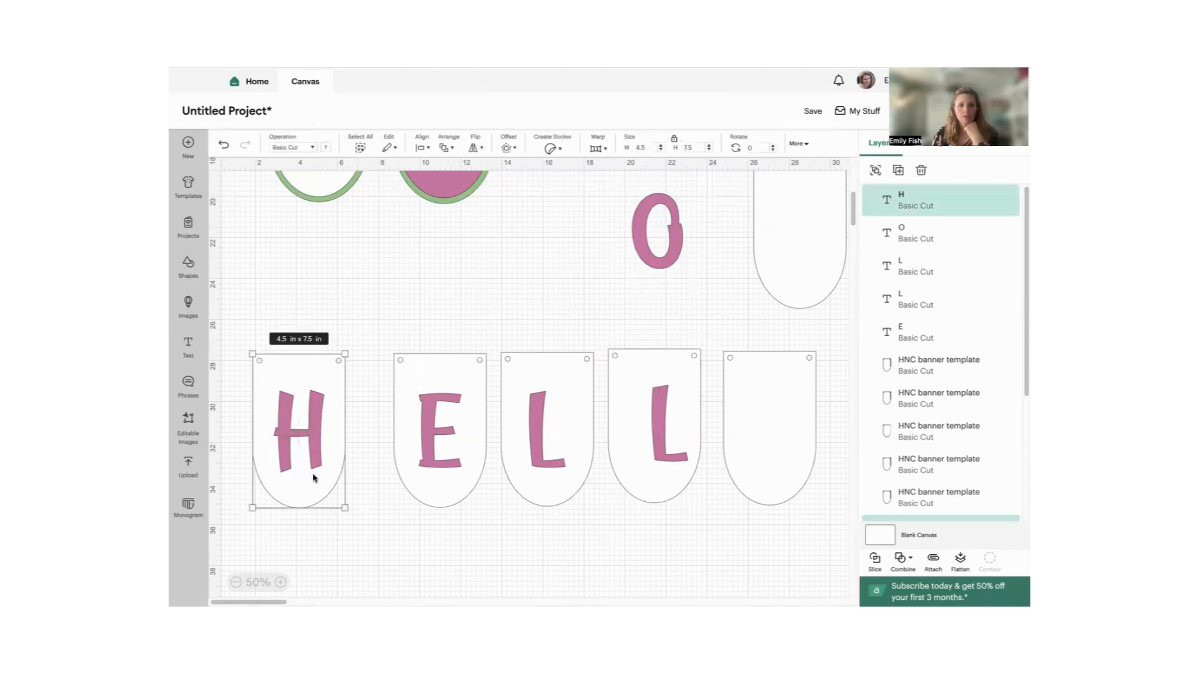
pyautogui.click(423, 150)
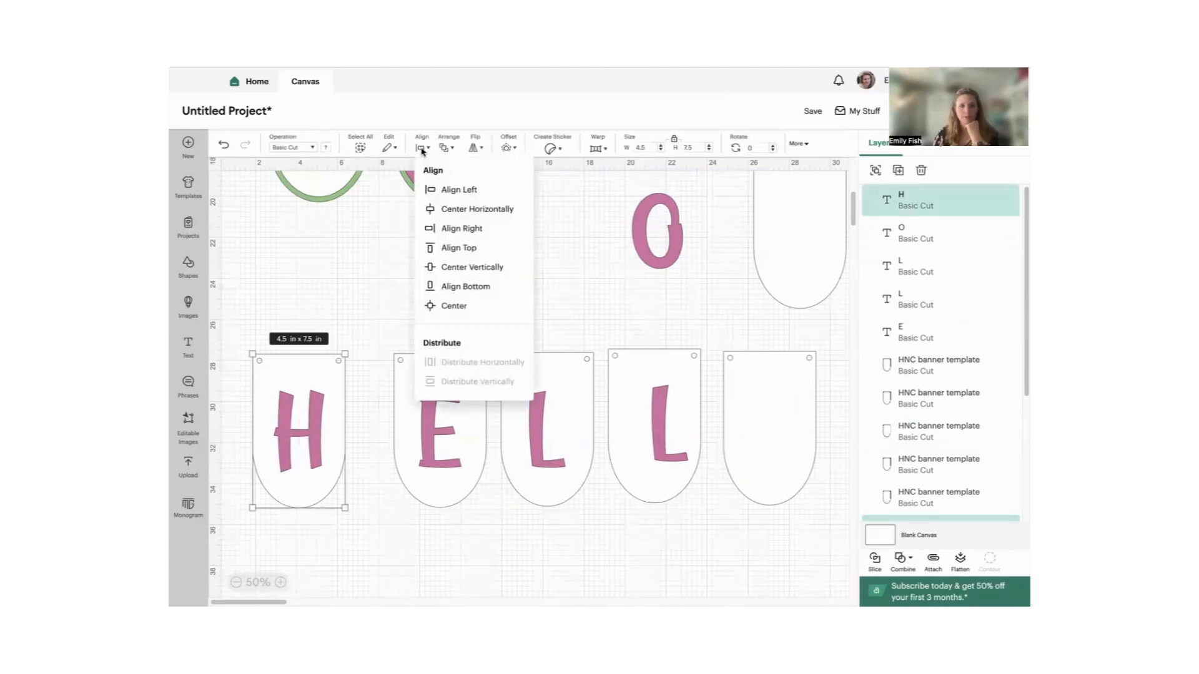
pyautogui.click(445, 306)
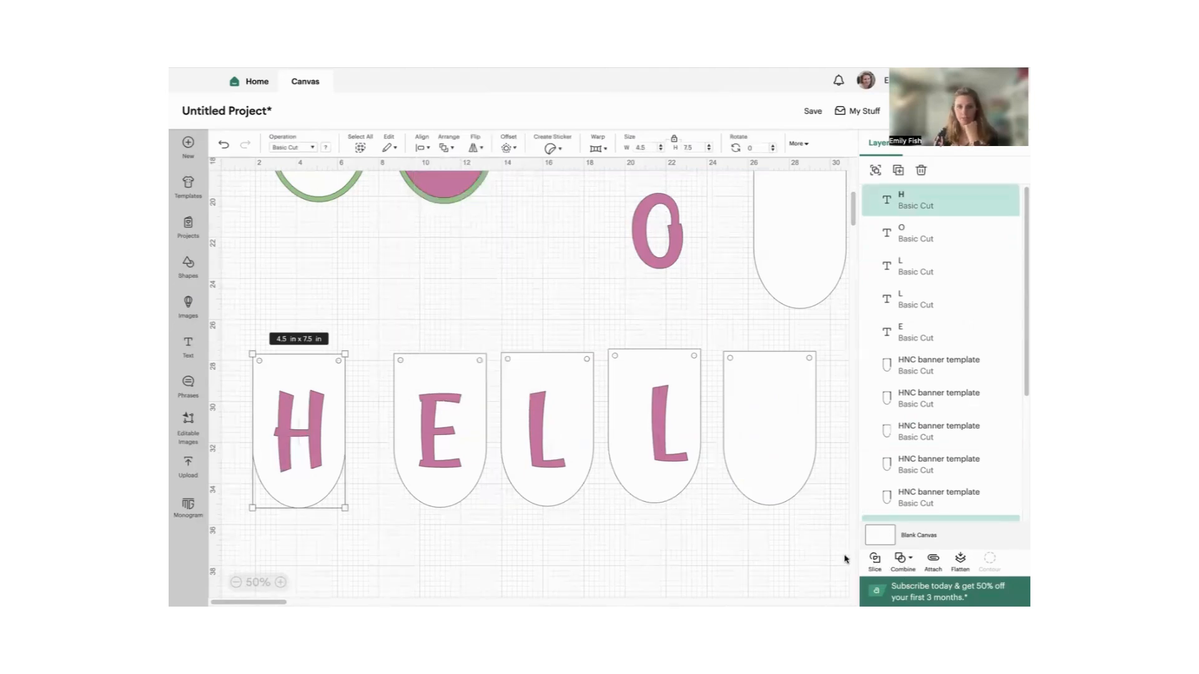
# - Pull the sliced H pennant aside, delete the pink and white leftover H pieces, and return the pennant to the row
pyautogui.click(312, 441)
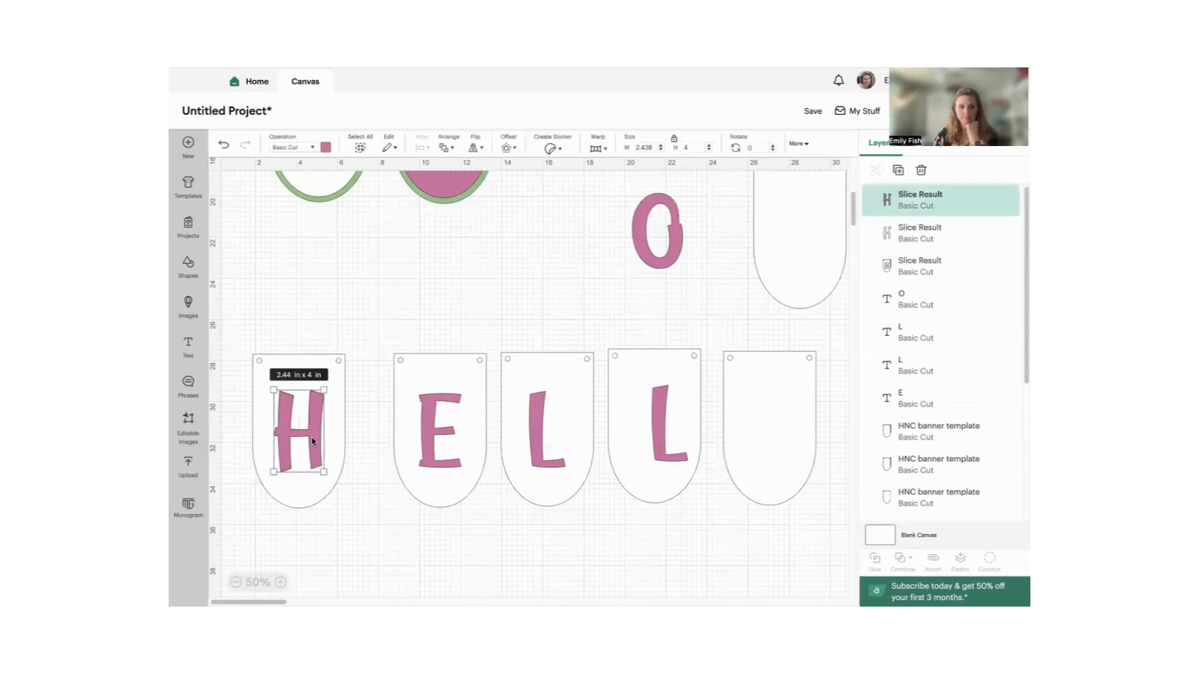
pyautogui.moveTo(339, 447); pyautogui.dragTo(368, 387)
pyautogui.click(279, 452)
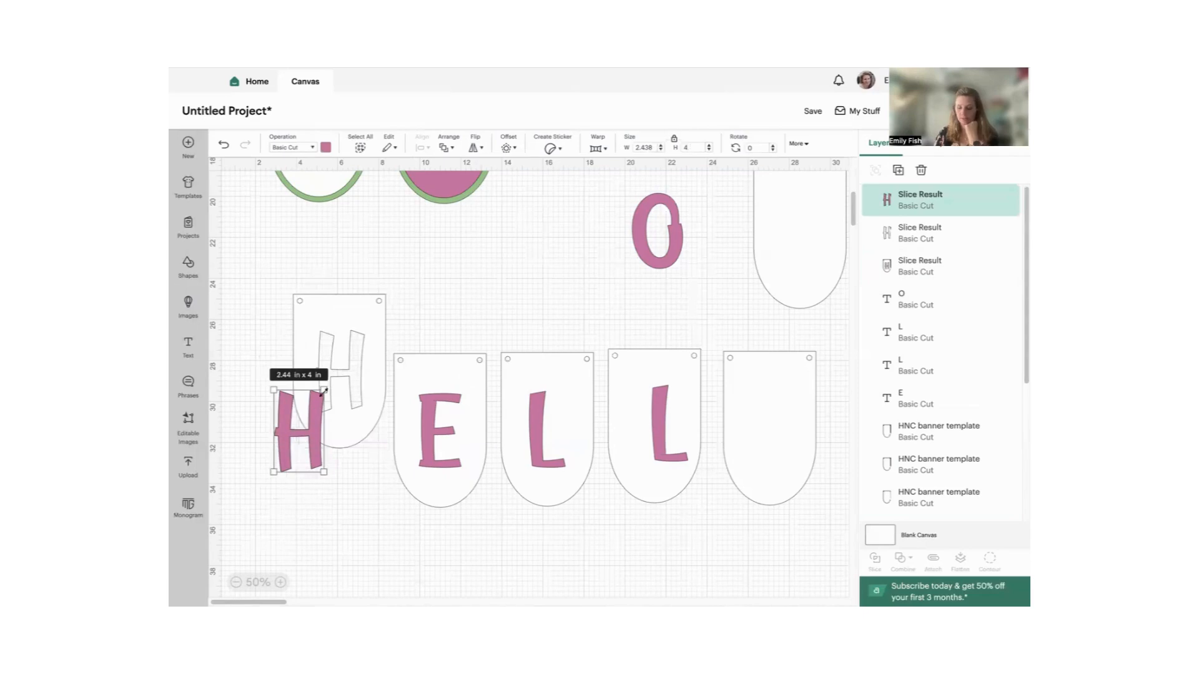
pyautogui.press('Delete')
pyautogui.click(284, 408)
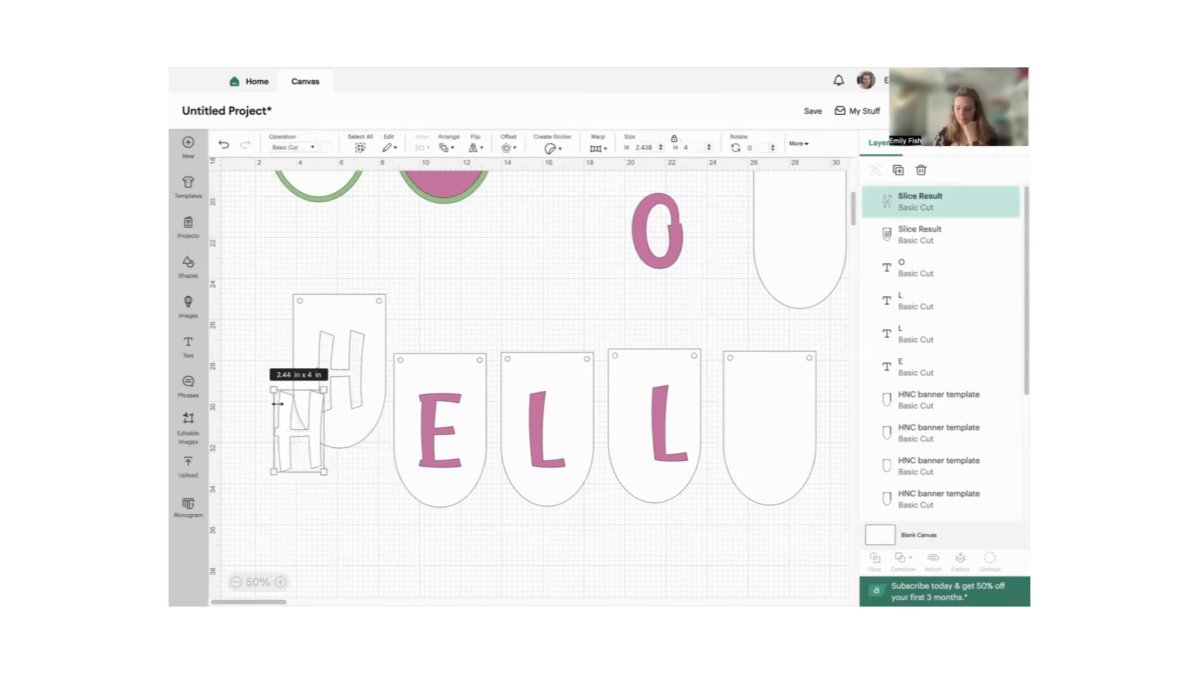
pyautogui.press('Delete')
pyautogui.moveTo(341, 376); pyautogui.dragTo(343, 421)
# - Slice the E out of the second pennant and the first L out of the third pennant
pyautogui.moveTo(444, 336); pyautogui.dragTo(448, 517)
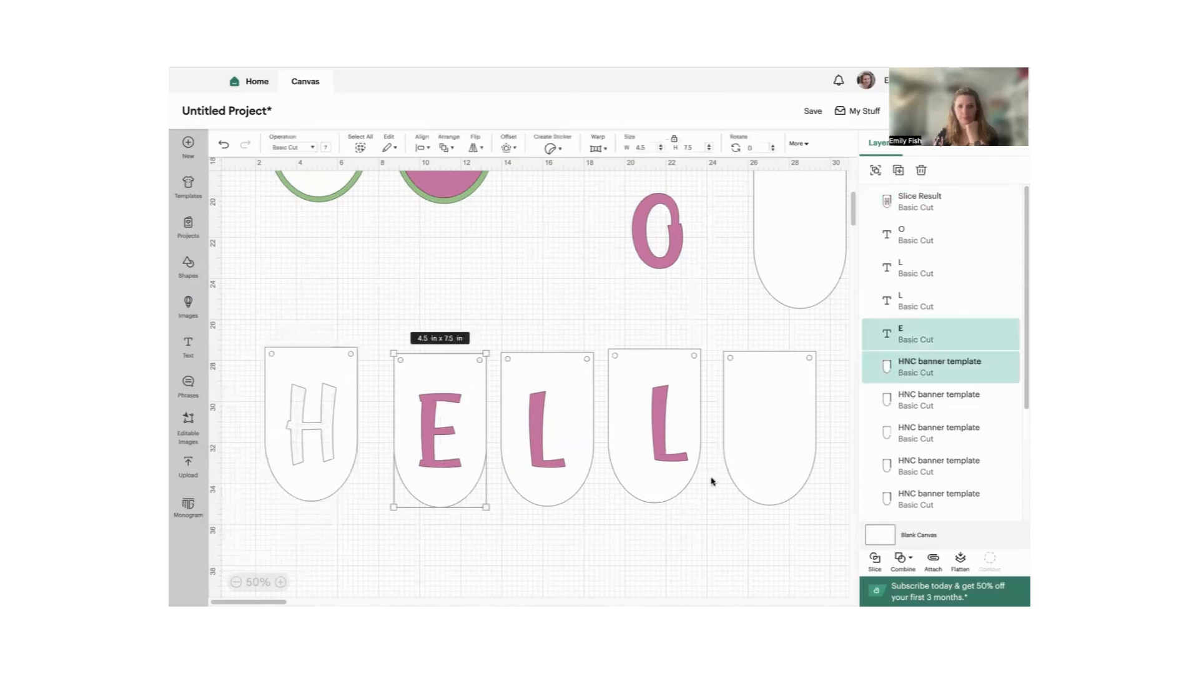
pyautogui.click(874, 560)
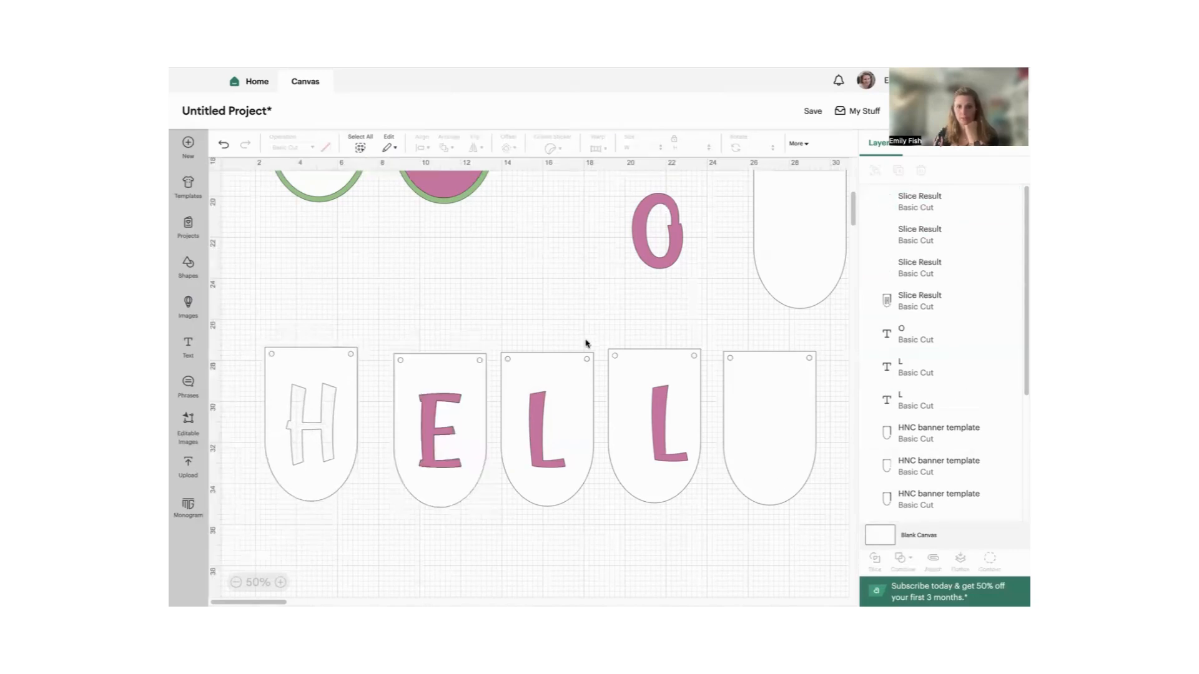
pyautogui.moveTo(540, 341); pyautogui.dragTo(554, 511)
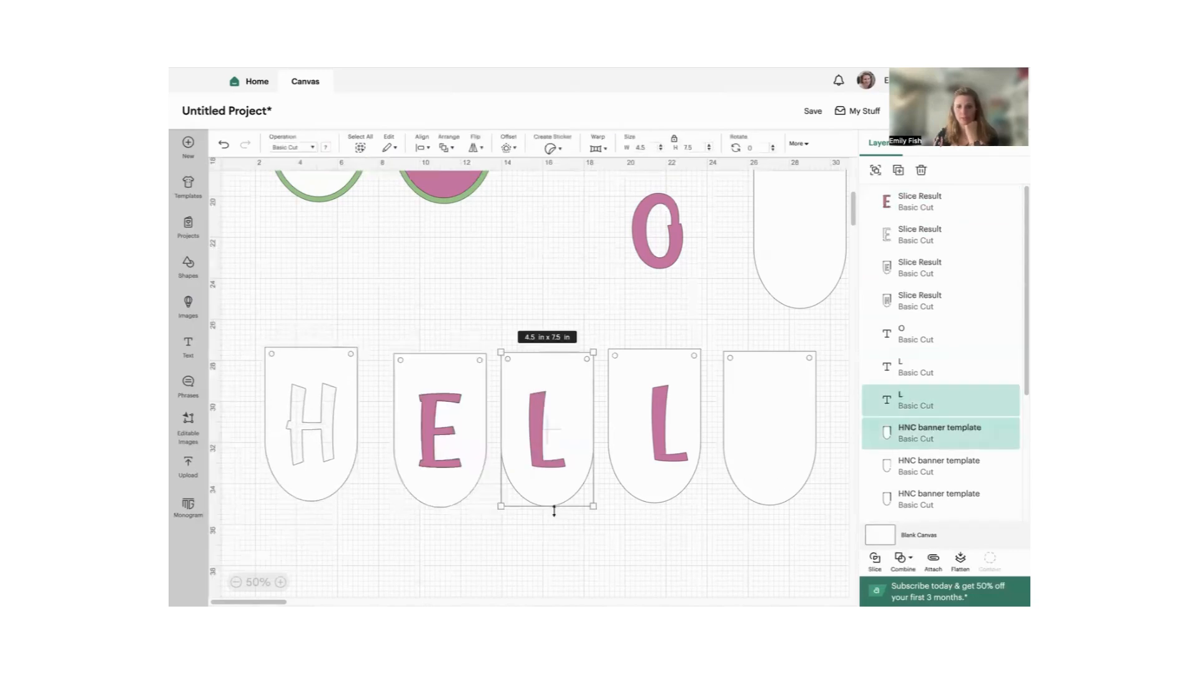
pyautogui.click(875, 560)
# - Delete the fourth pennant together with its L
pyautogui.moveTo(663, 321); pyautogui.dragTo(669, 491)
pyautogui.rightClick(671, 462)
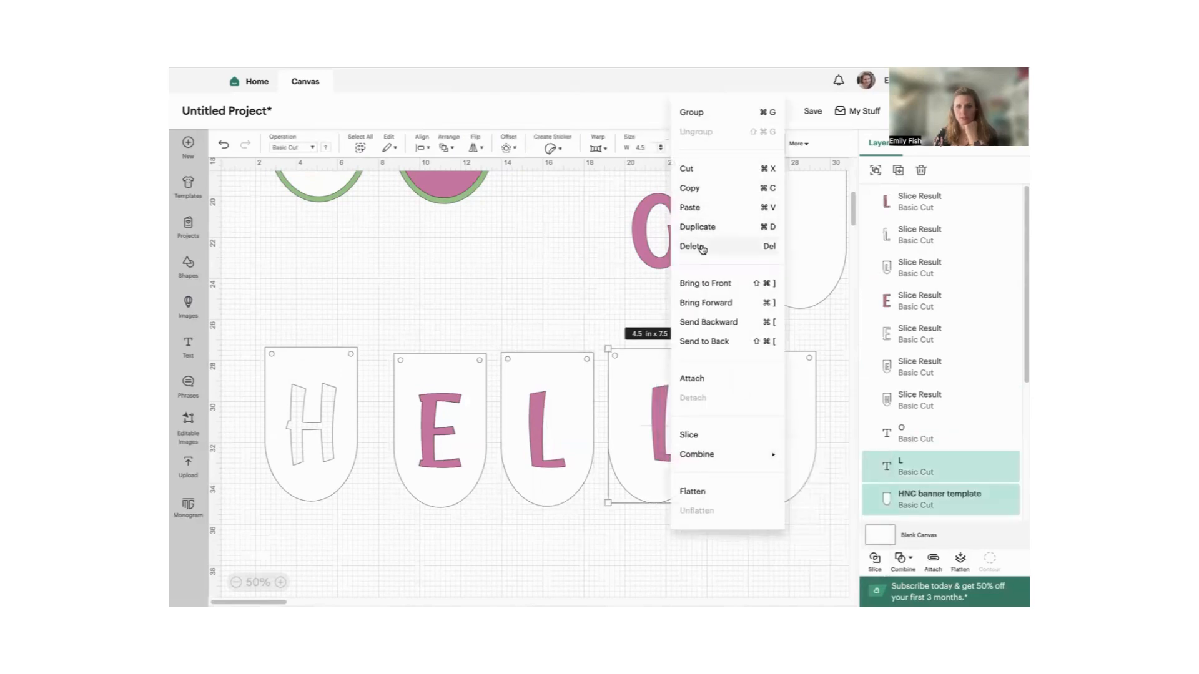
pyautogui.click(700, 247)
# - Move the sliced E and L pennants aside, delete their leftover letter pieces, and line the pennants up beside the H pennant
pyautogui.click(423, 391)
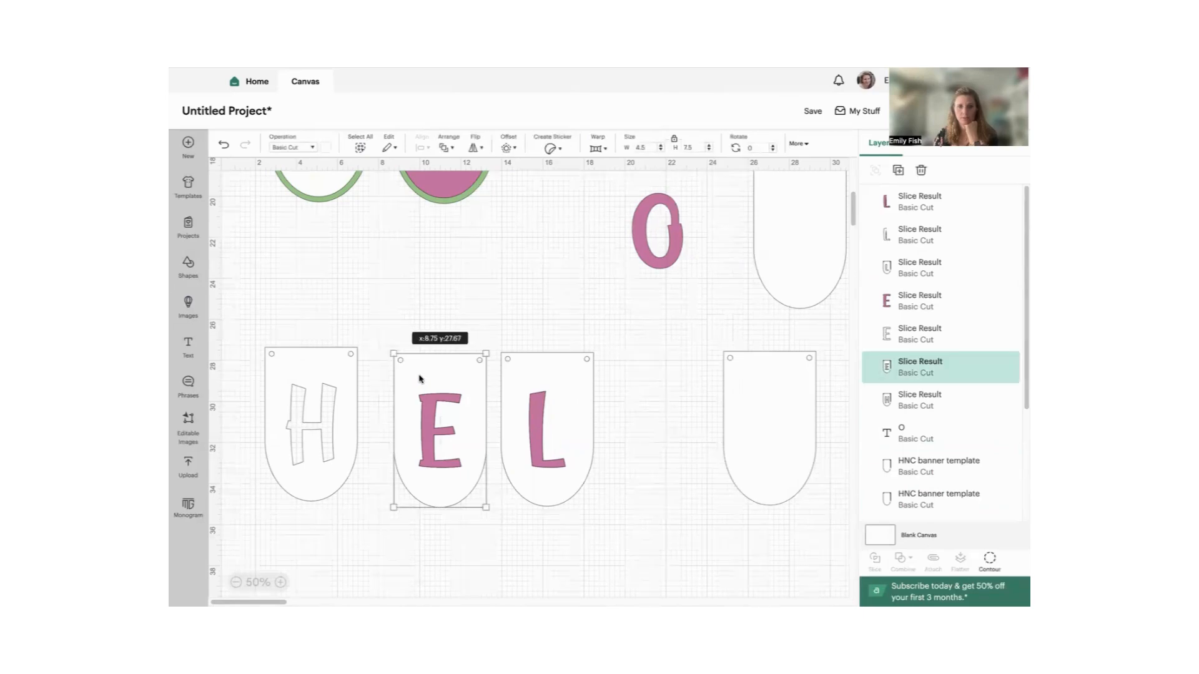
pyautogui.moveTo(422, 392); pyautogui.dragTo(371, 276)
pyautogui.moveTo(551, 377); pyautogui.dragTo(504, 264)
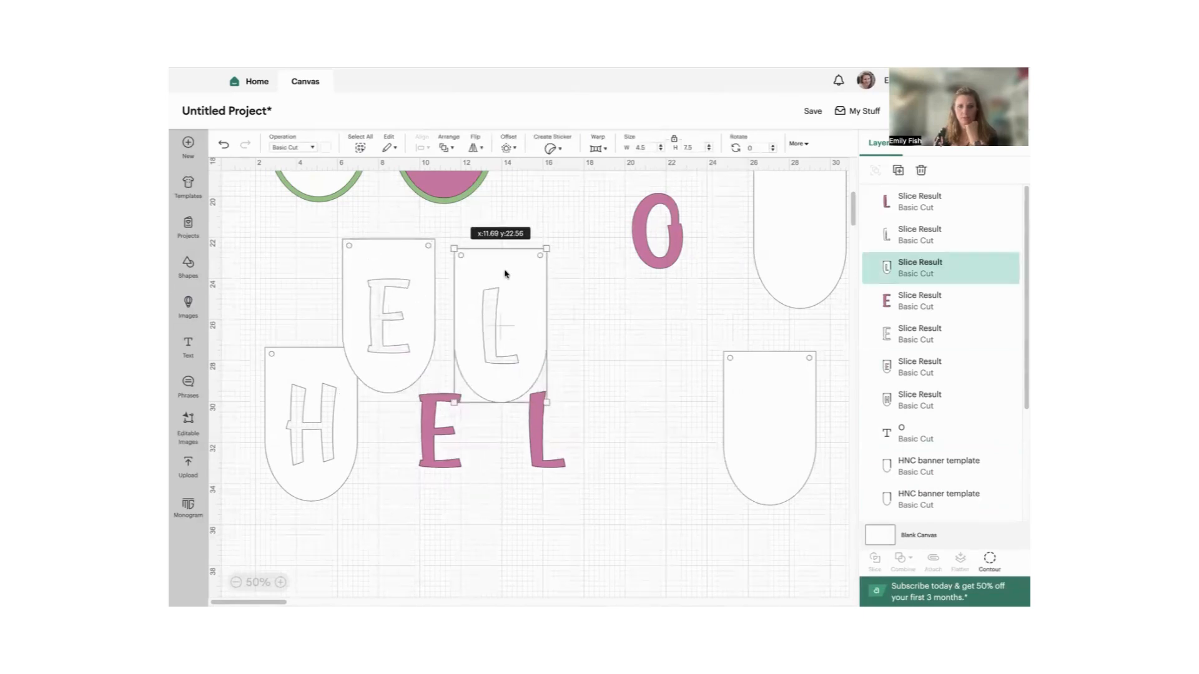
pyautogui.moveTo(621, 444); pyautogui.dragTo(407, 440)
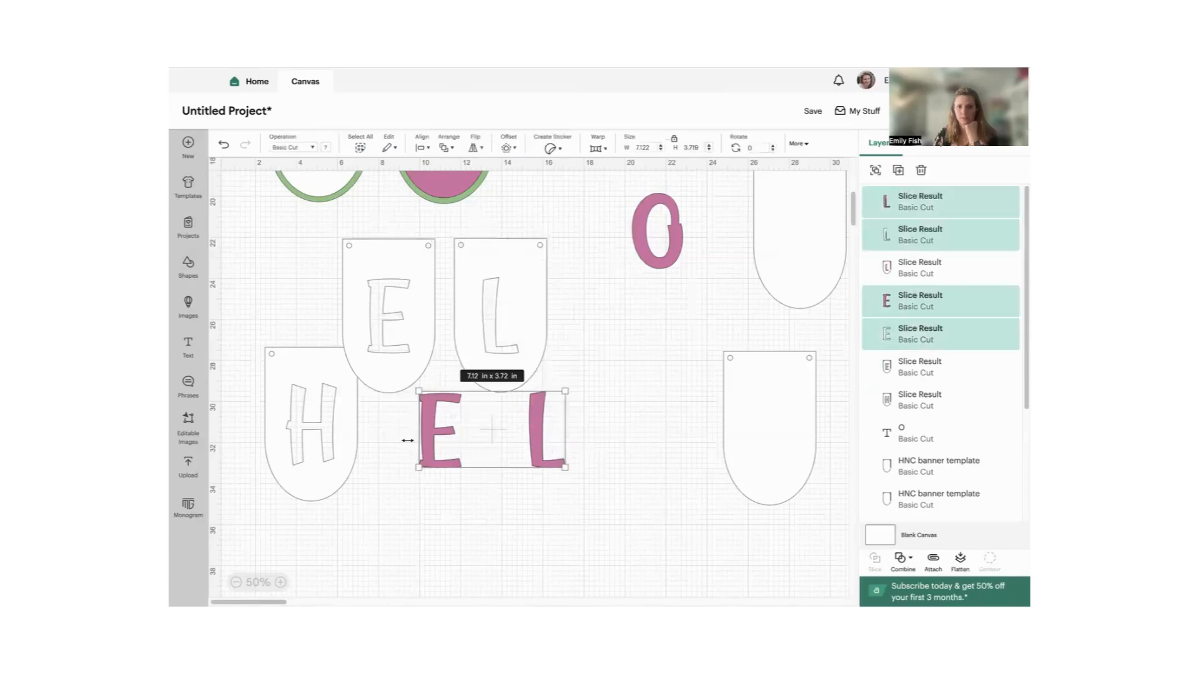
pyautogui.rightClick(458, 429)
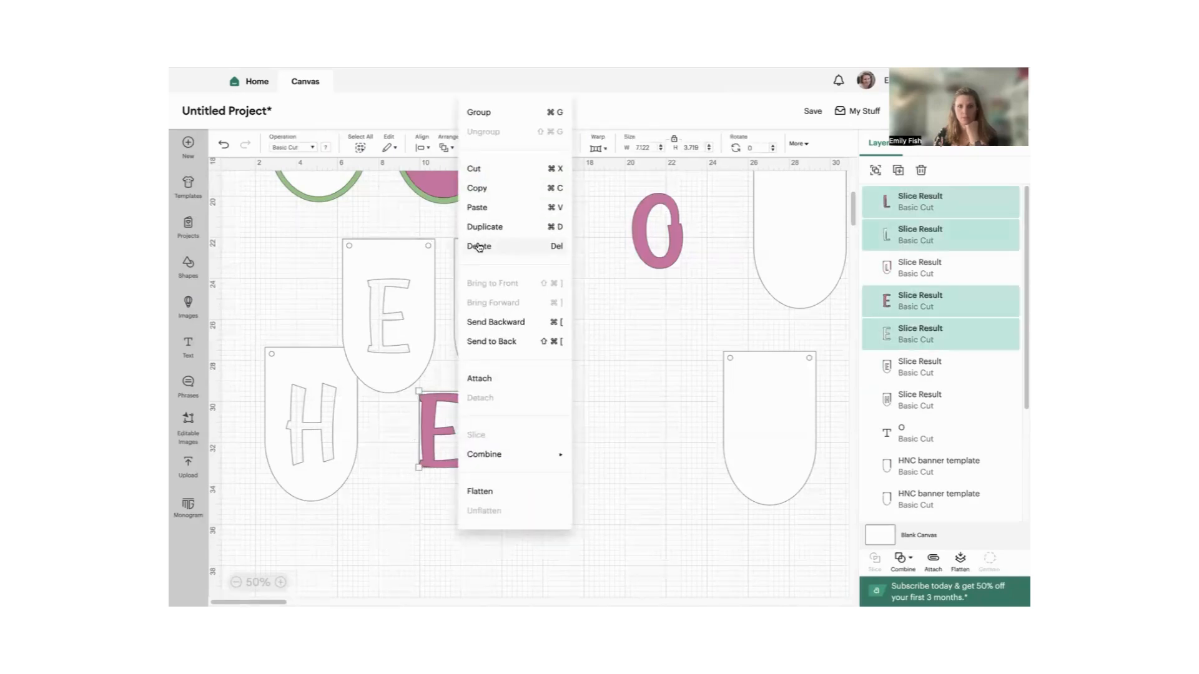
pyautogui.press('Delete')
pyautogui.moveTo(407, 328); pyautogui.dragTo(442, 437)
pyautogui.moveTo(535, 368); pyautogui.dragTo(570, 479)
# - Duplicate the cut-out L pennant and place the copy as the fourth pennant in the row
pyautogui.rightClick(568, 468)
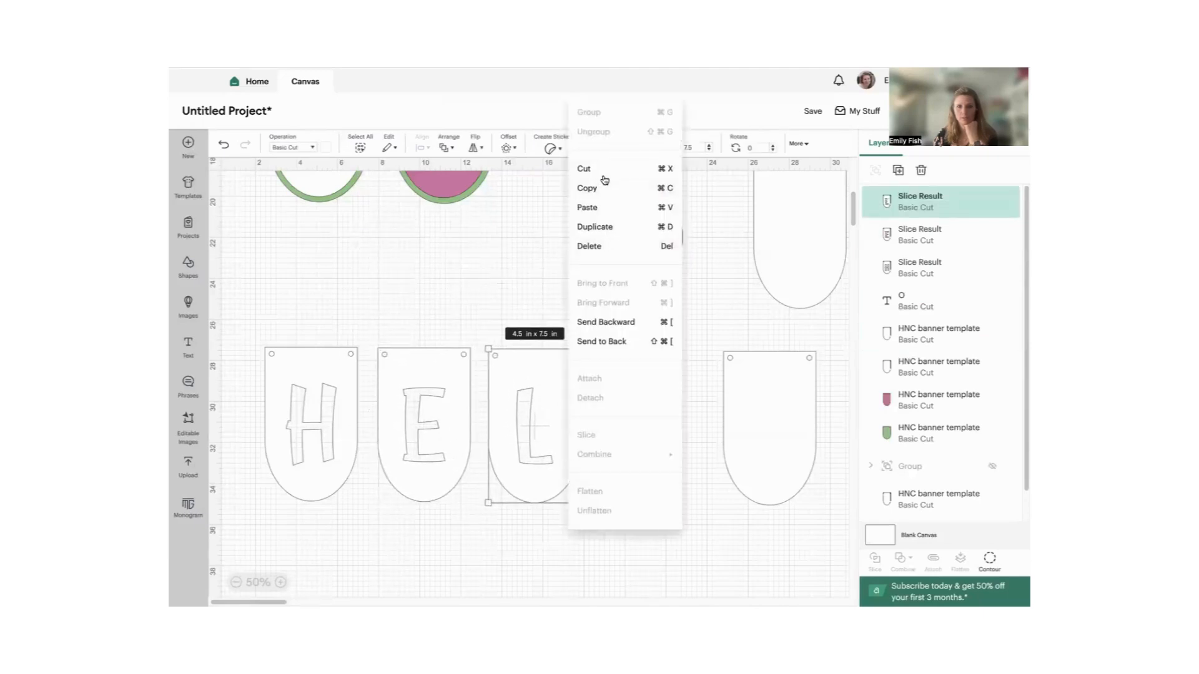
pyautogui.click(592, 227)
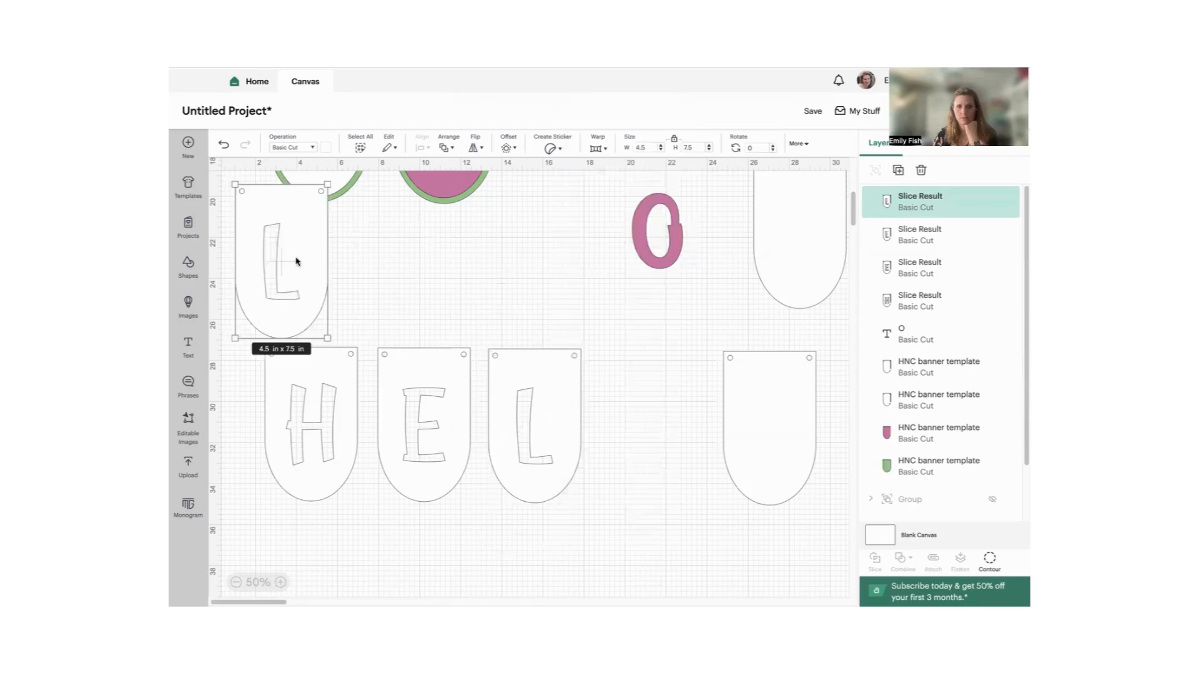
pyautogui.moveTo(296, 261); pyautogui.dragTo(654, 430)
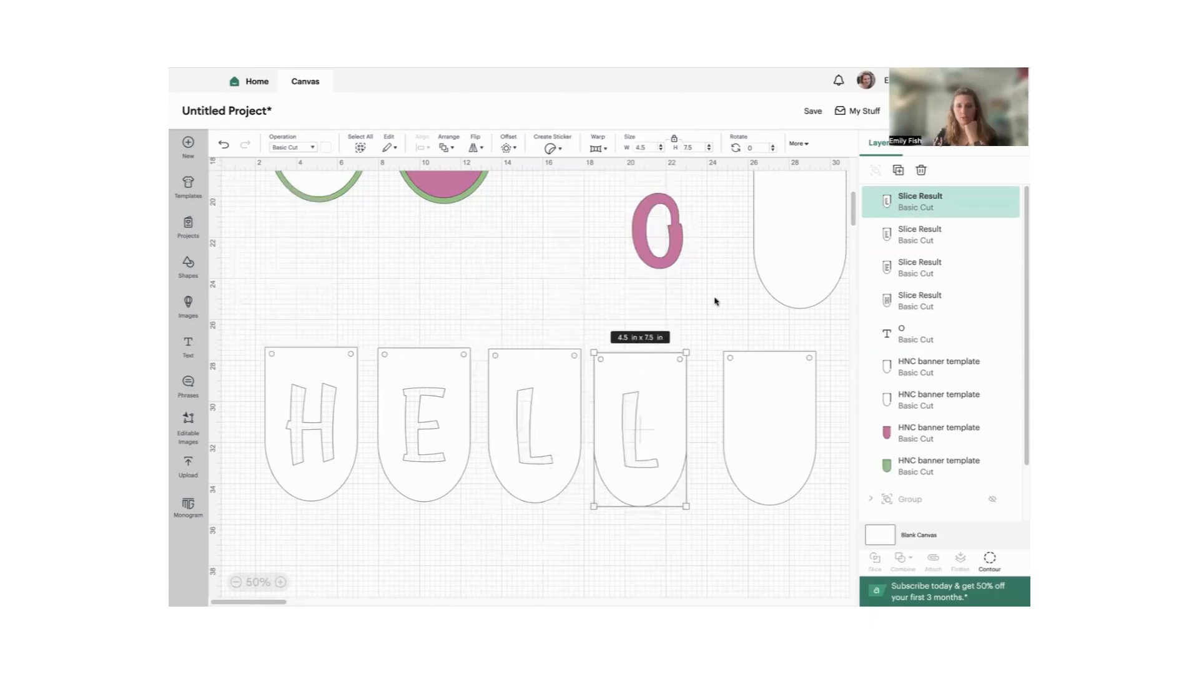
# - Move the O onto the fifth pennant, then duplicate it and place the copy above the row
pyautogui.hscroll(5, 543, 206)
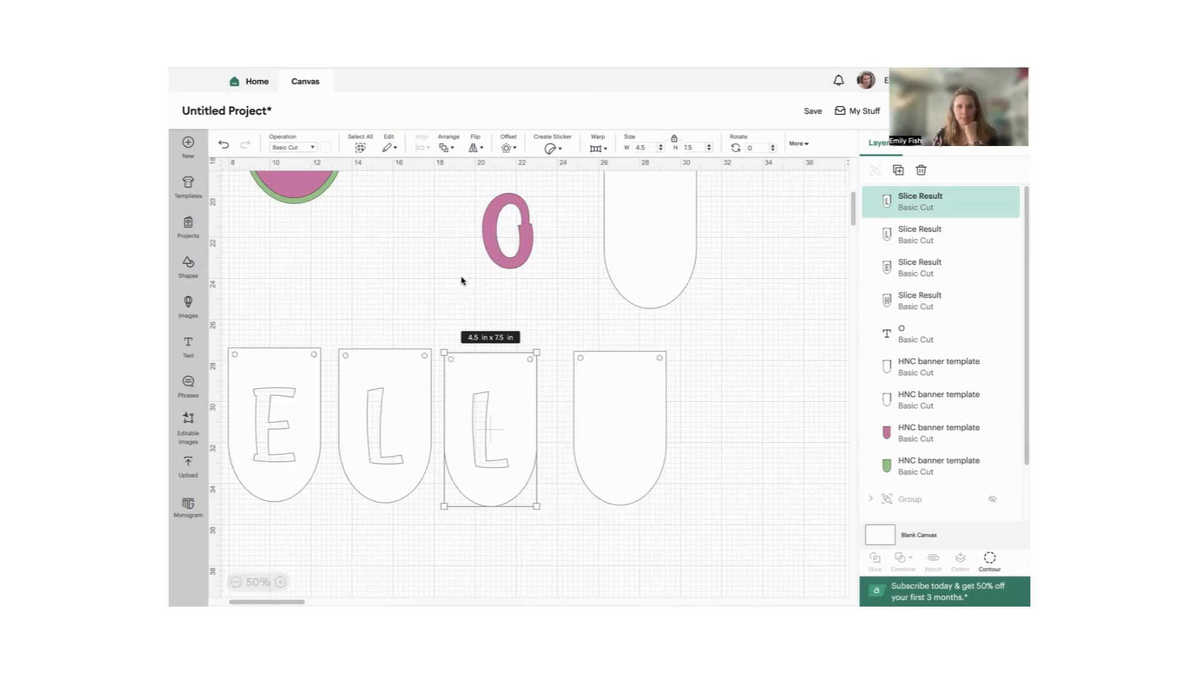
pyautogui.moveTo(496, 247); pyautogui.dragTo(608, 445)
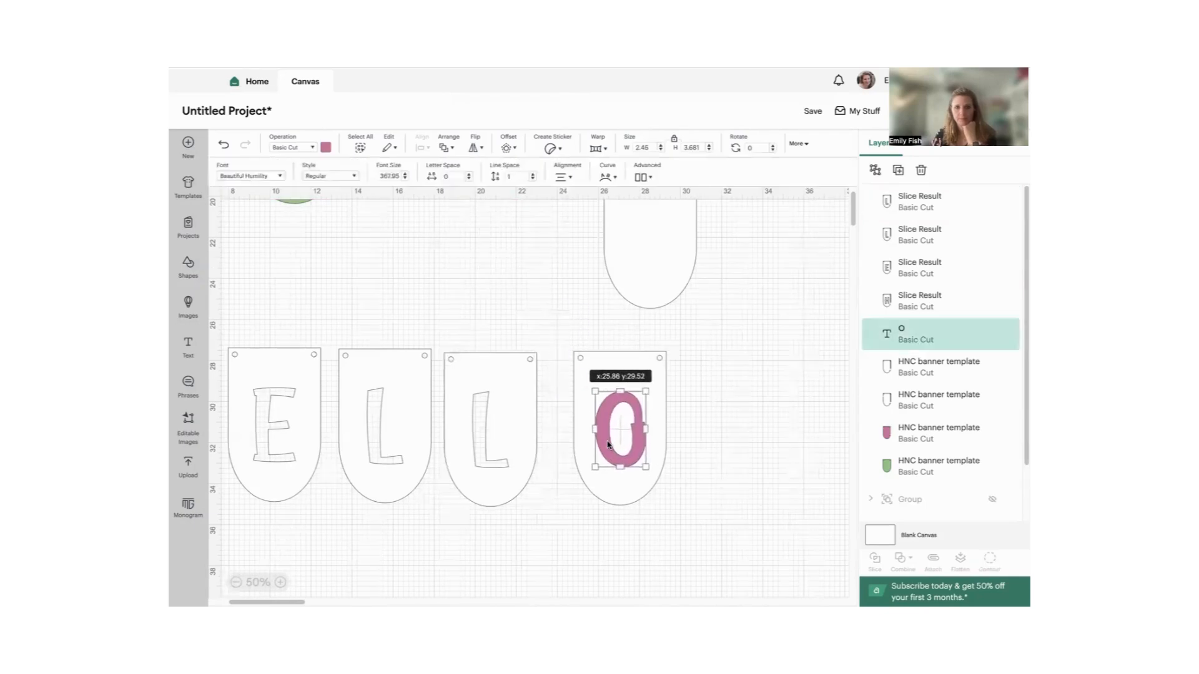
pyautogui.rightClick(622, 431)
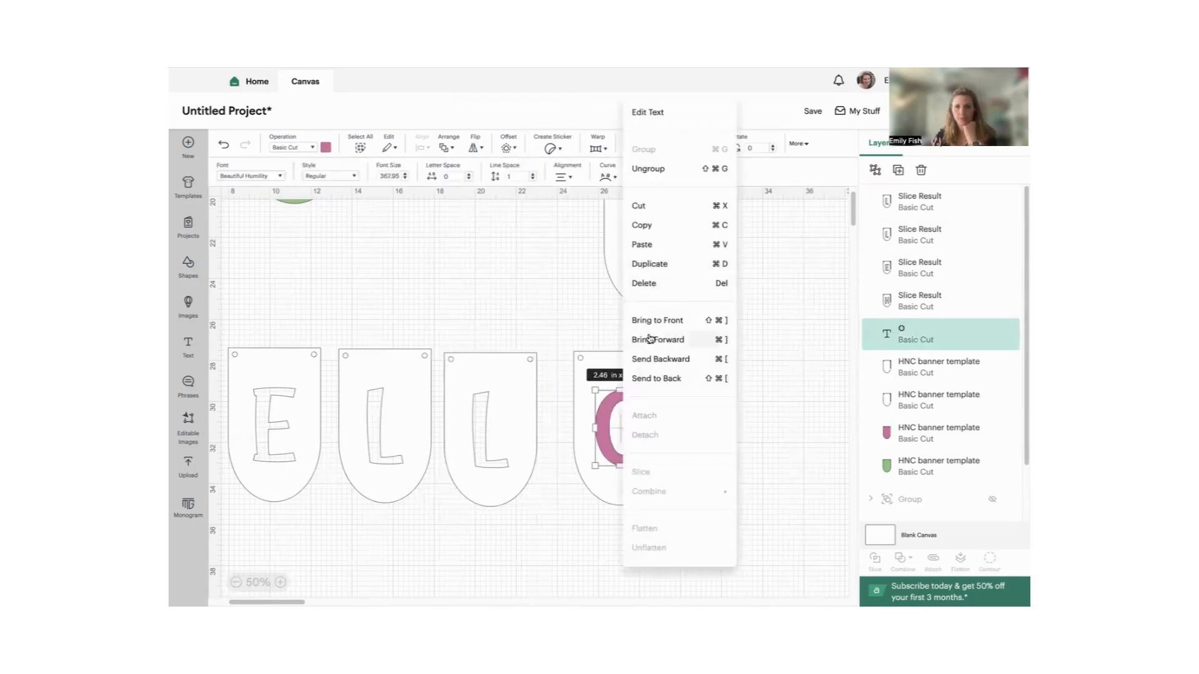
pyautogui.click(649, 265)
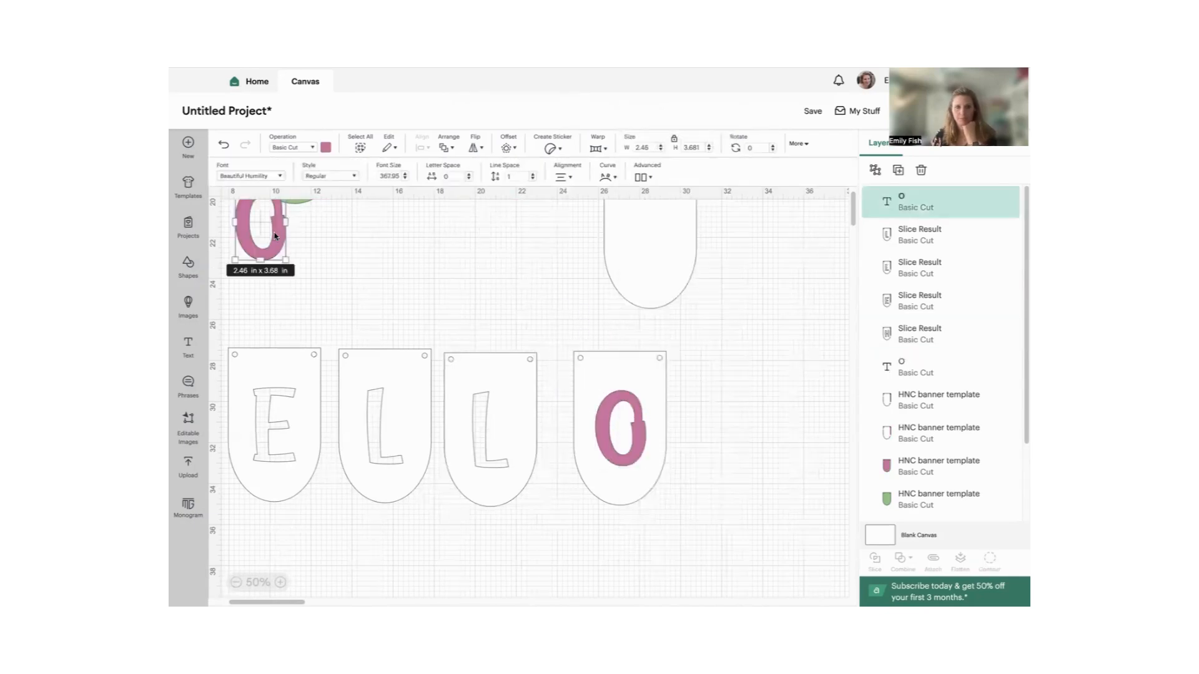
pyautogui.moveTo(275, 236); pyautogui.dragTo(466, 261)
# - Select the O together with the fifth pennant and align them to each other's center
pyautogui.moveTo(606, 338); pyautogui.dragTo(636, 480)
pyautogui.click(423, 148)
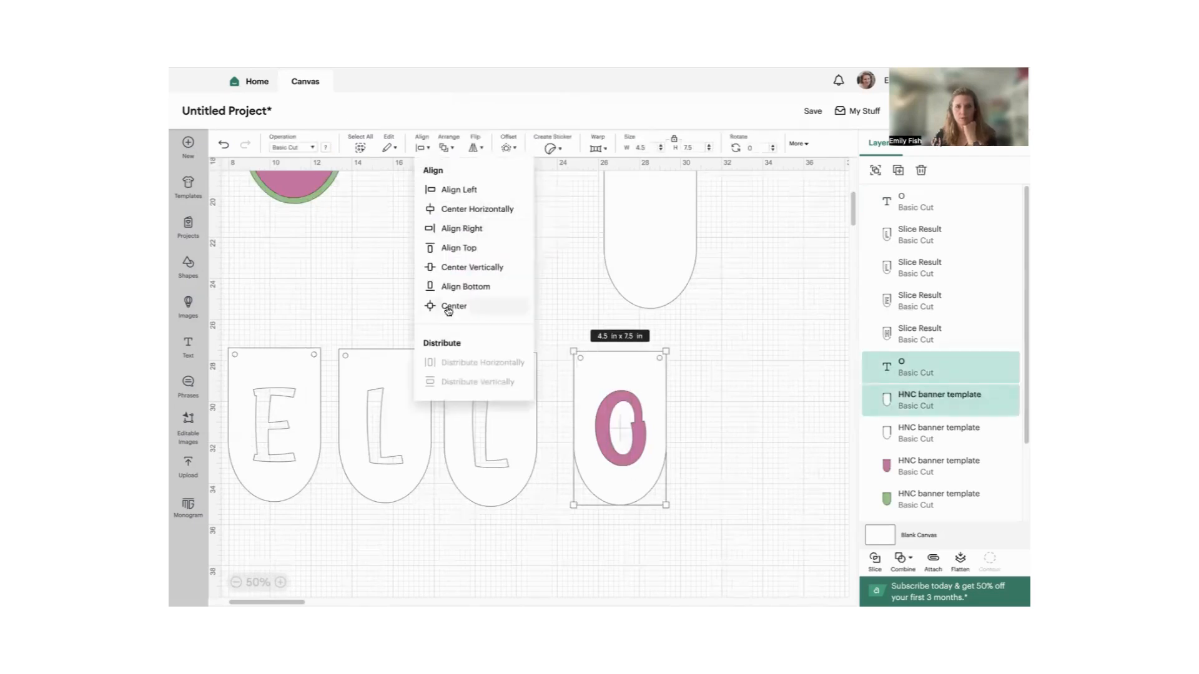
pyautogui.click(449, 306)
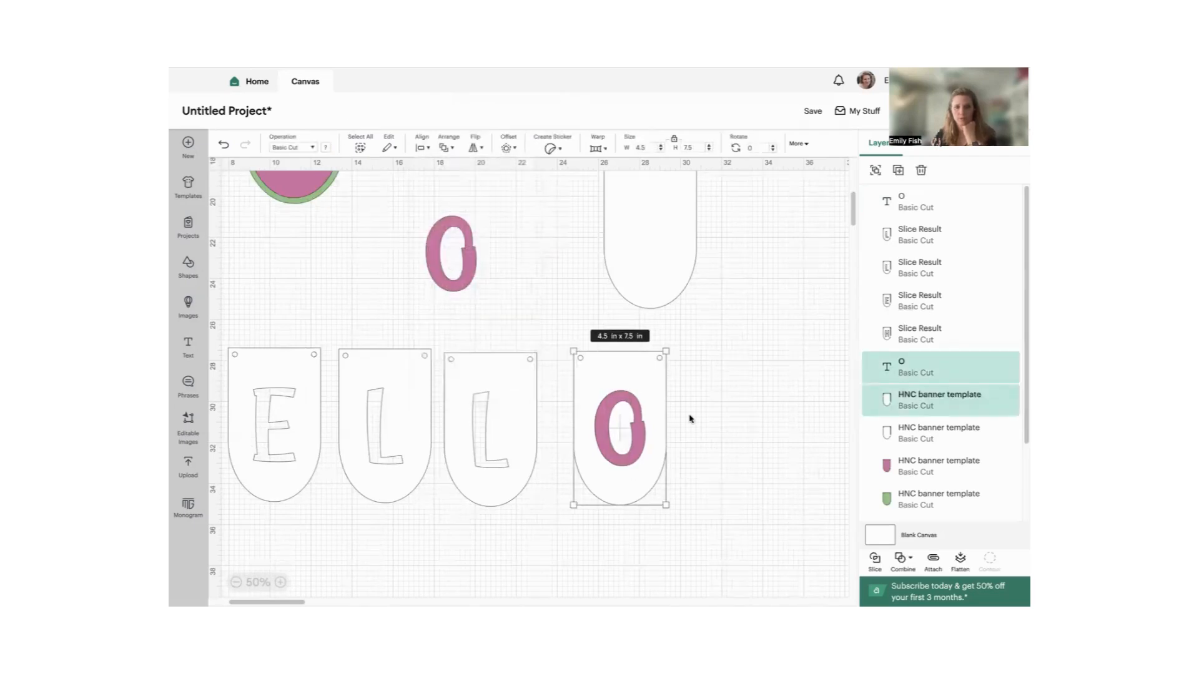
# - Slice the O out of the fifth pennant and move the sliced pennant and the pink O piece apart
pyautogui.click(875, 560)
pyautogui.click(660, 396)
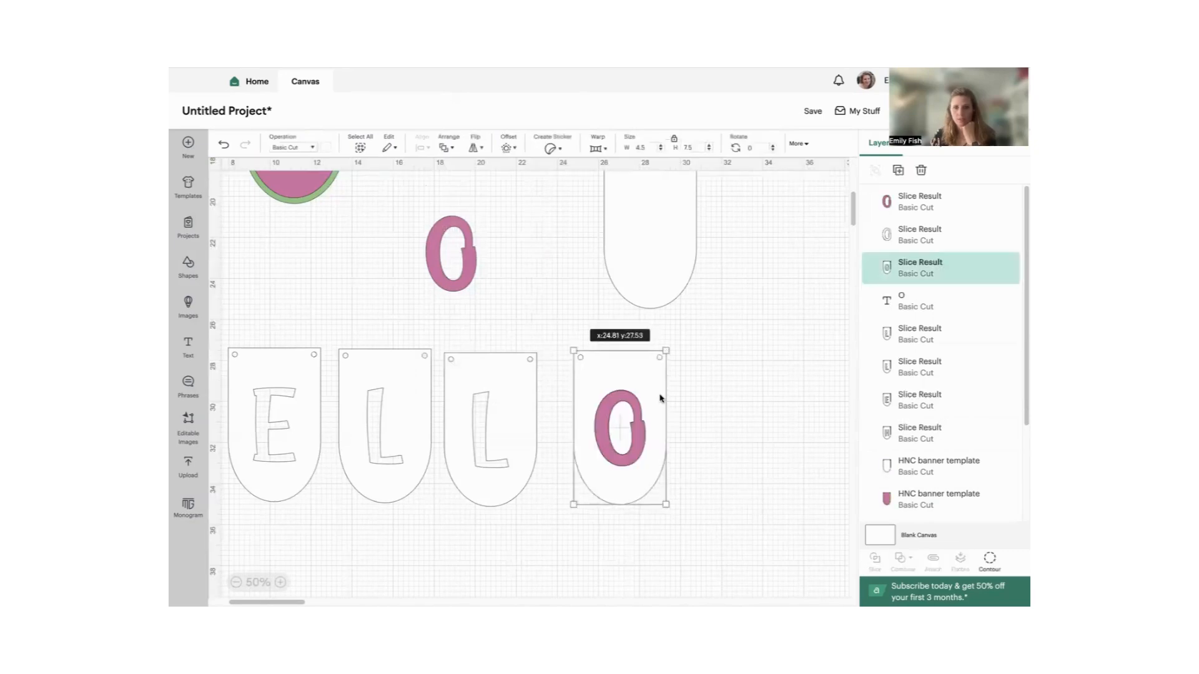
pyautogui.moveTo(660, 395); pyautogui.dragTo(634, 480)
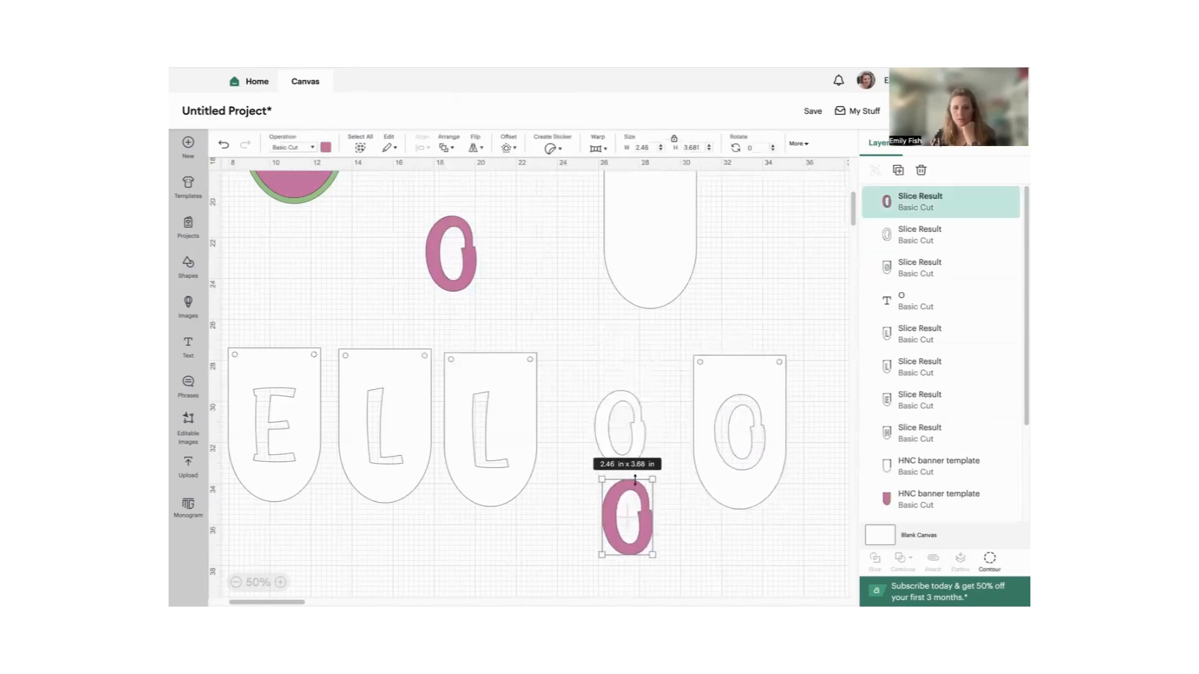
# - Delete the two leftover O pieces and place the cut-out O pennant beside the second L pennant
pyautogui.rightClick(642, 524)
pyautogui.click(587, 407)
pyautogui.moveTo(603, 349); pyautogui.dragTo(616, 538)
pyautogui.rightClick(631, 483)
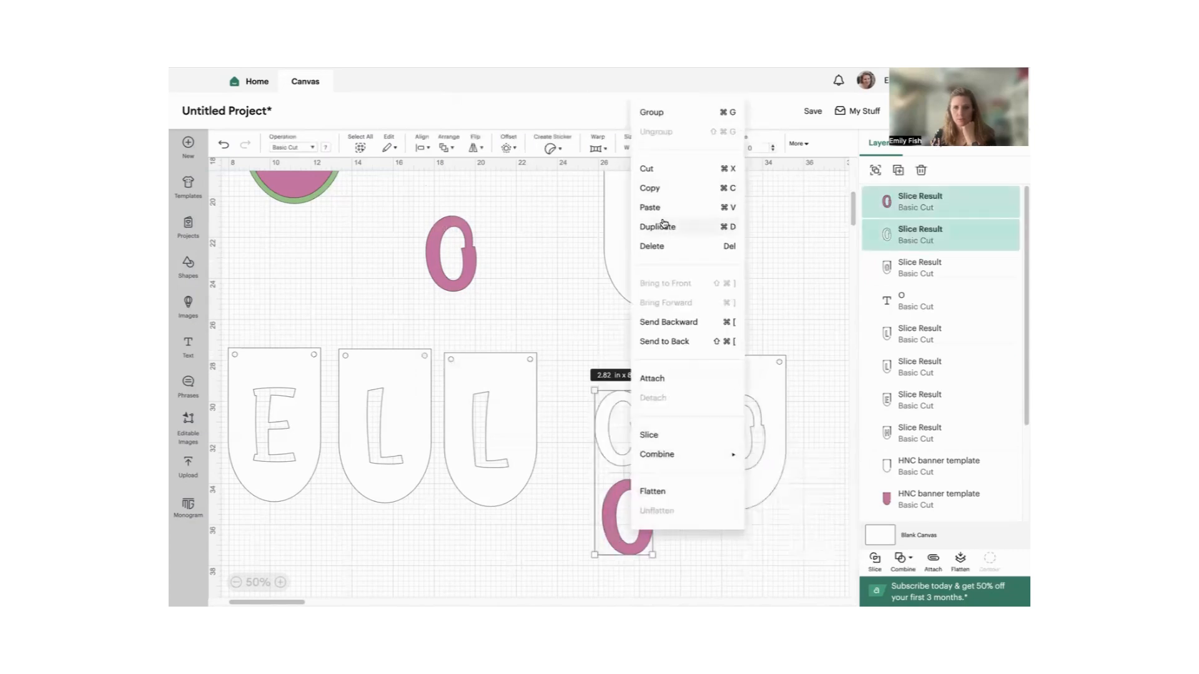
pyautogui.click(668, 249)
pyautogui.moveTo(739, 394); pyautogui.dragTo(600, 382)
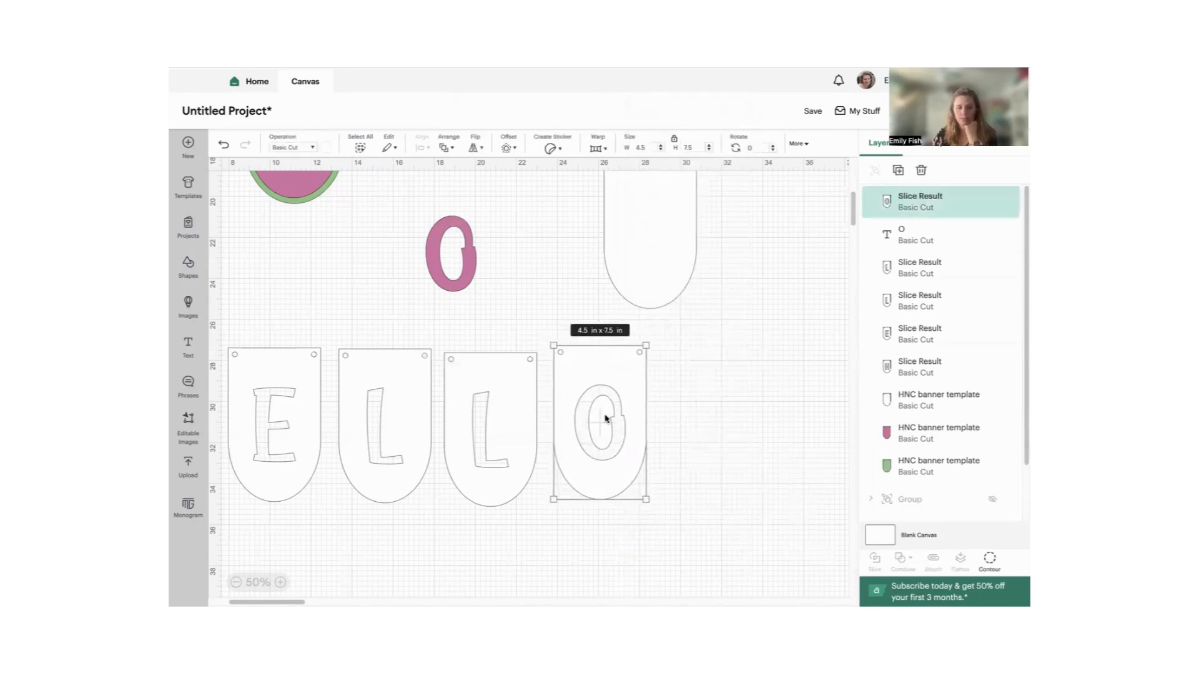
pyautogui.click(702, 409)
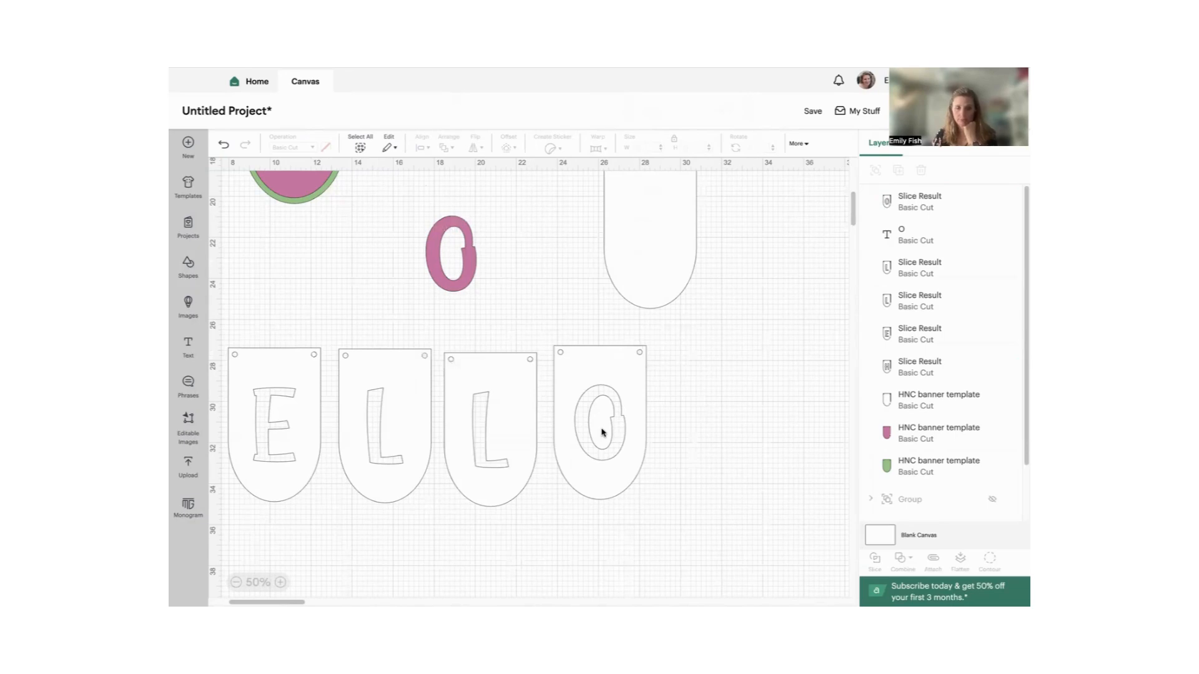
# - Move the cut-out O pennant aside and put the blank white pennant in its place beside the second L pennant
pyautogui.click(602, 432)
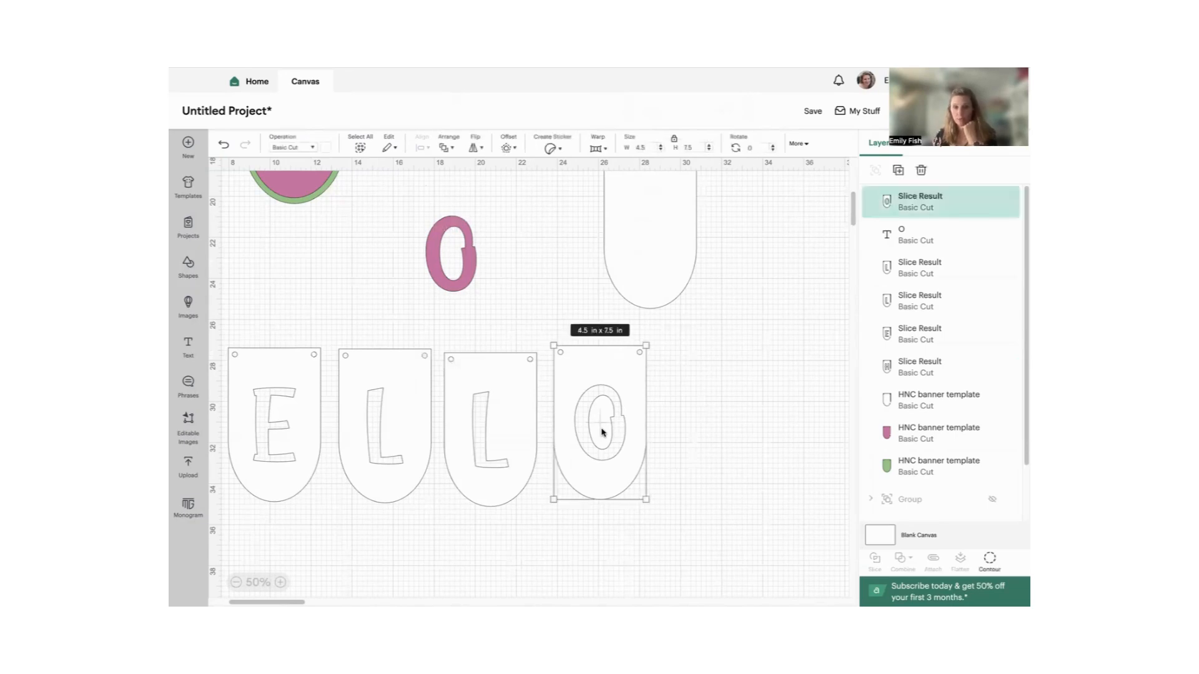
pyautogui.moveTo(603, 410); pyautogui.dragTo(843, 521)
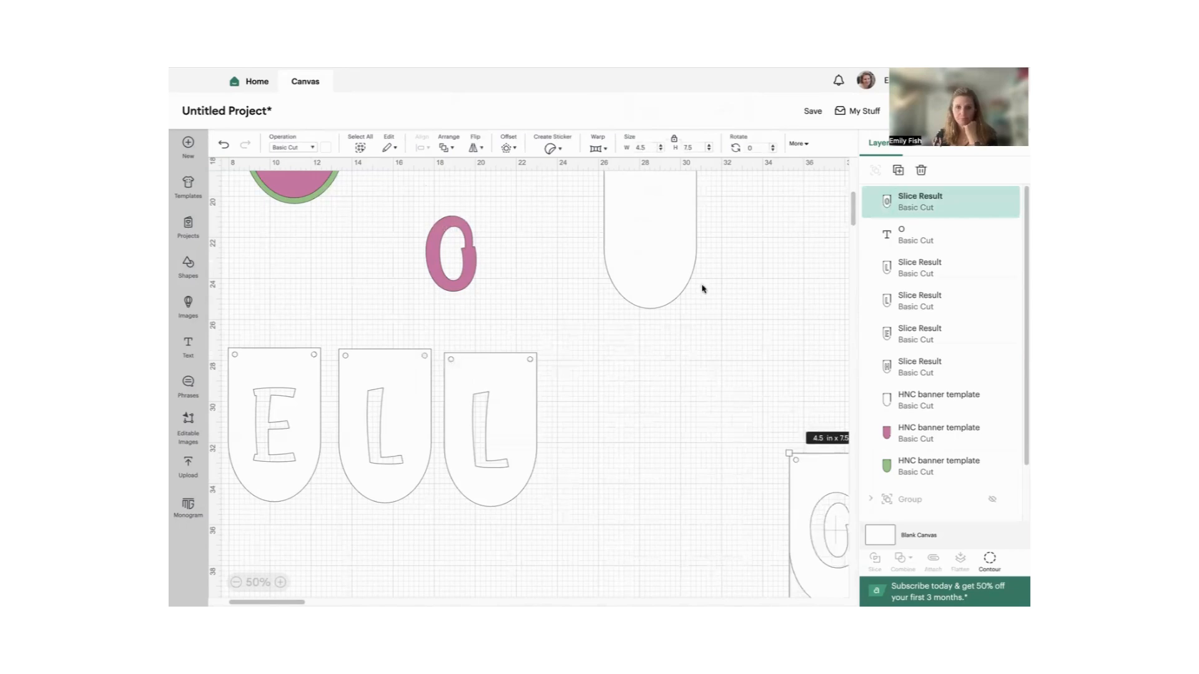
pyautogui.moveTo(650, 230); pyautogui.dragTo(610, 422)
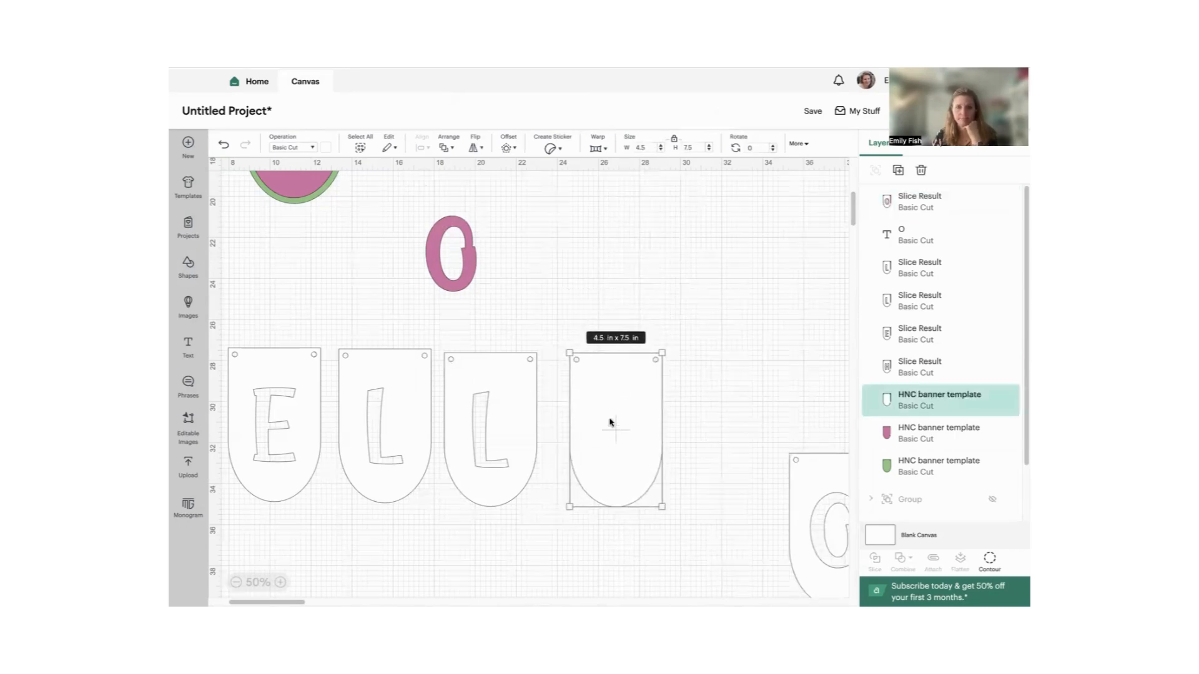
# - Insert a square, flatten it into a thin bar about 2 in wide, and set its height to 0.25 in
pyautogui.click(280, 581)
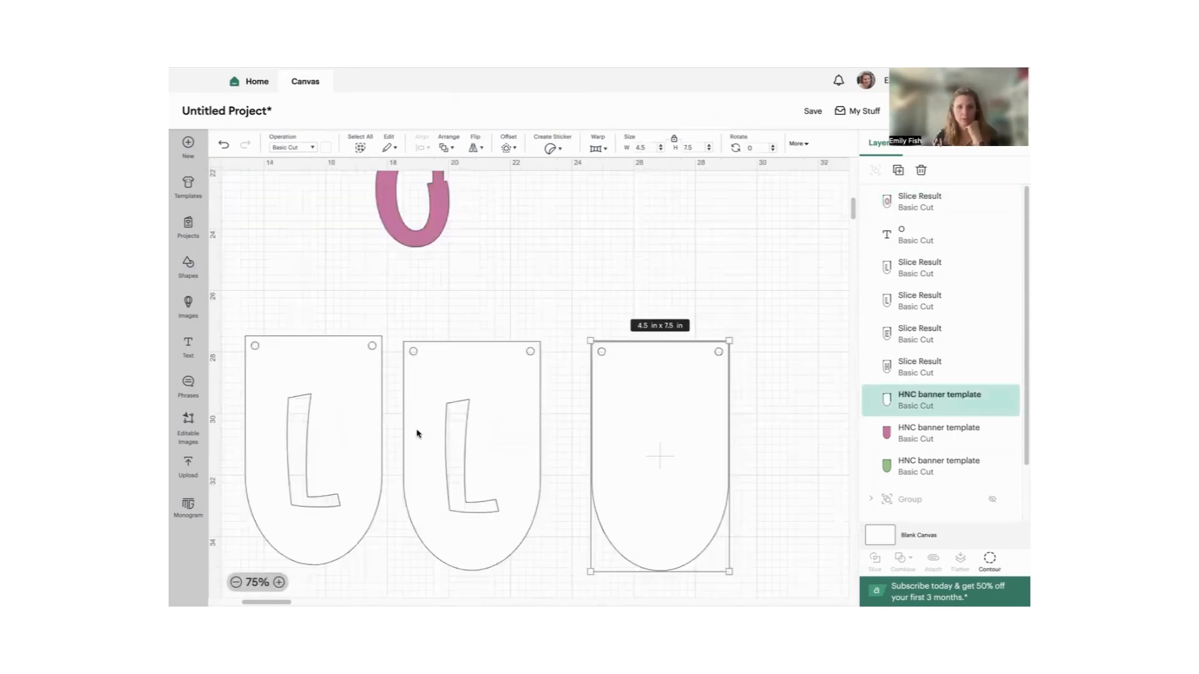
pyautogui.scroll(-2, 433, 259)
pyautogui.scroll(5, 433, 269)
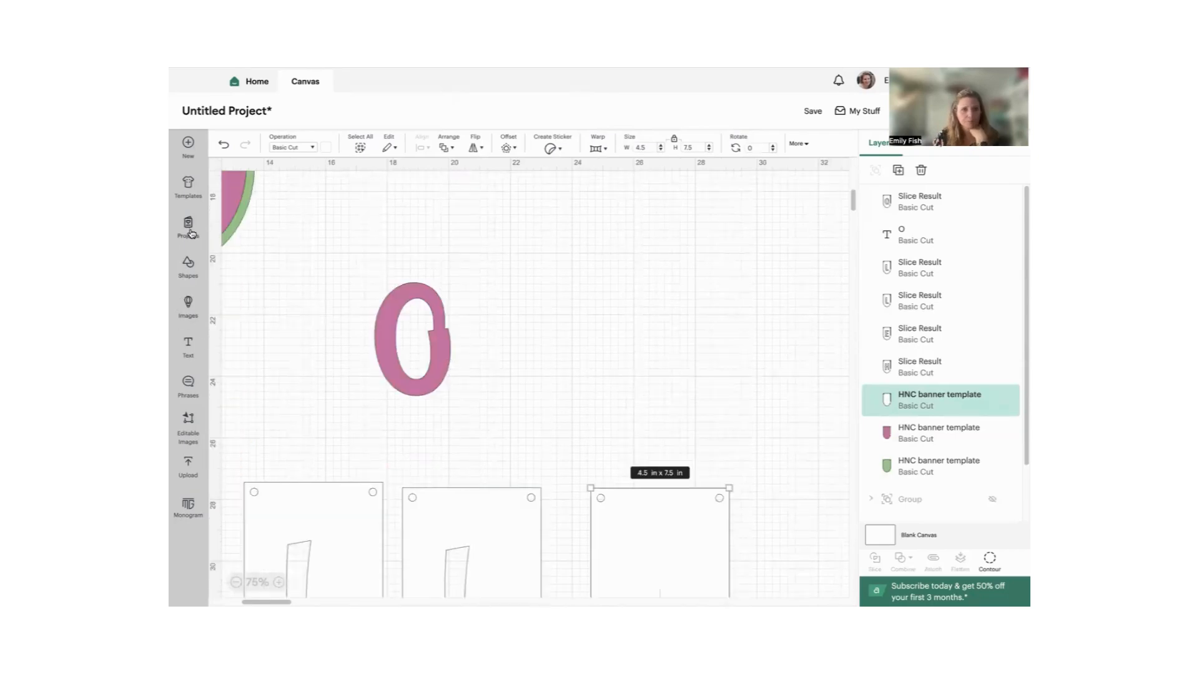
pyautogui.click(184, 275)
pyautogui.click(333, 335)
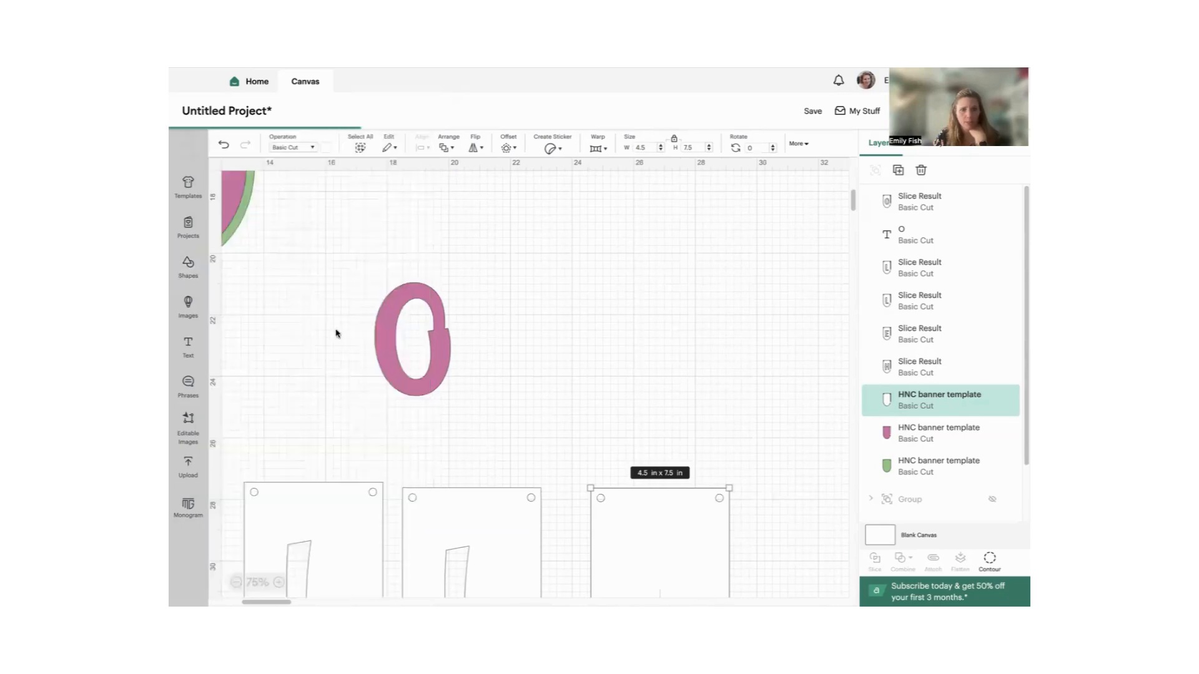
pyautogui.moveTo(254, 223); pyautogui.dragTo(514, 318)
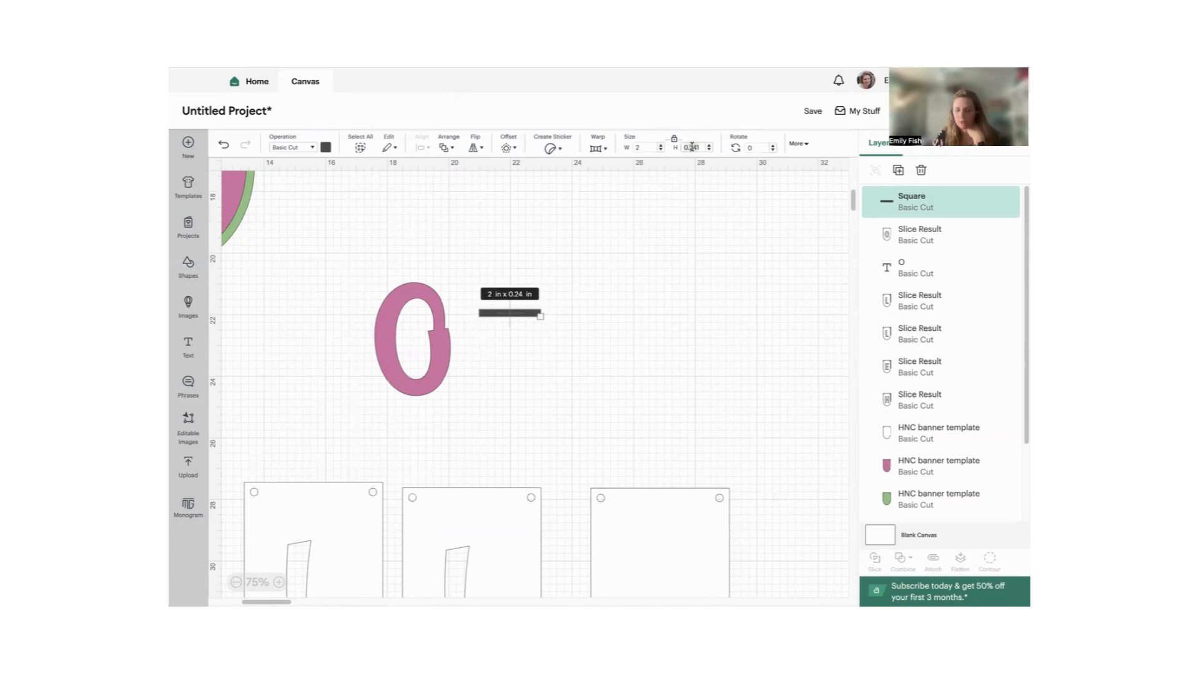
pyautogui.write('.25')
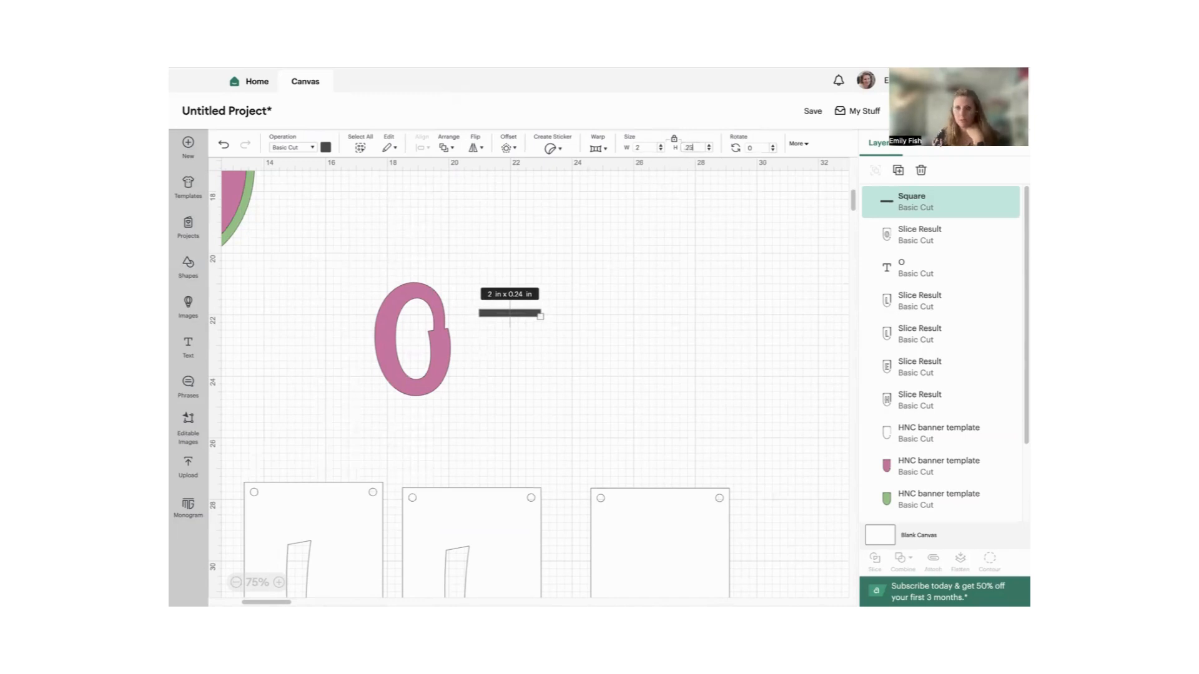
pyautogui.press('Return')
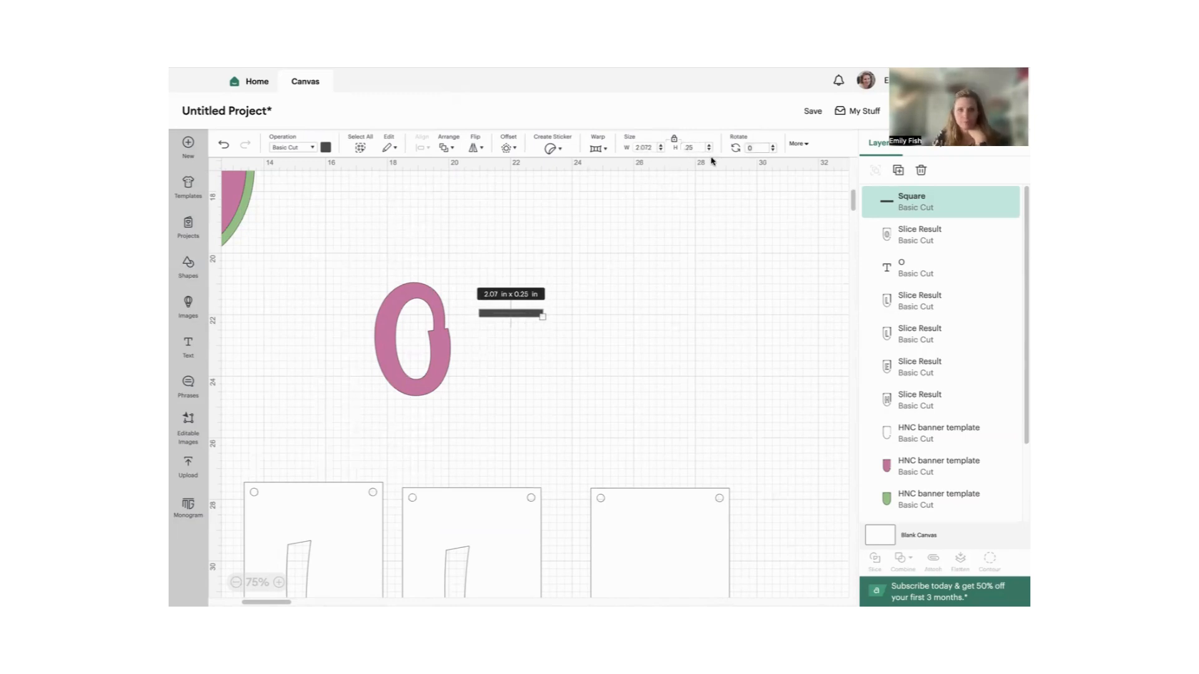
# - Lay the bar across the notched side of the spare O and rotate it to about 351° to follow the notch
pyautogui.moveTo(514, 316); pyautogui.dragTo(444, 326)
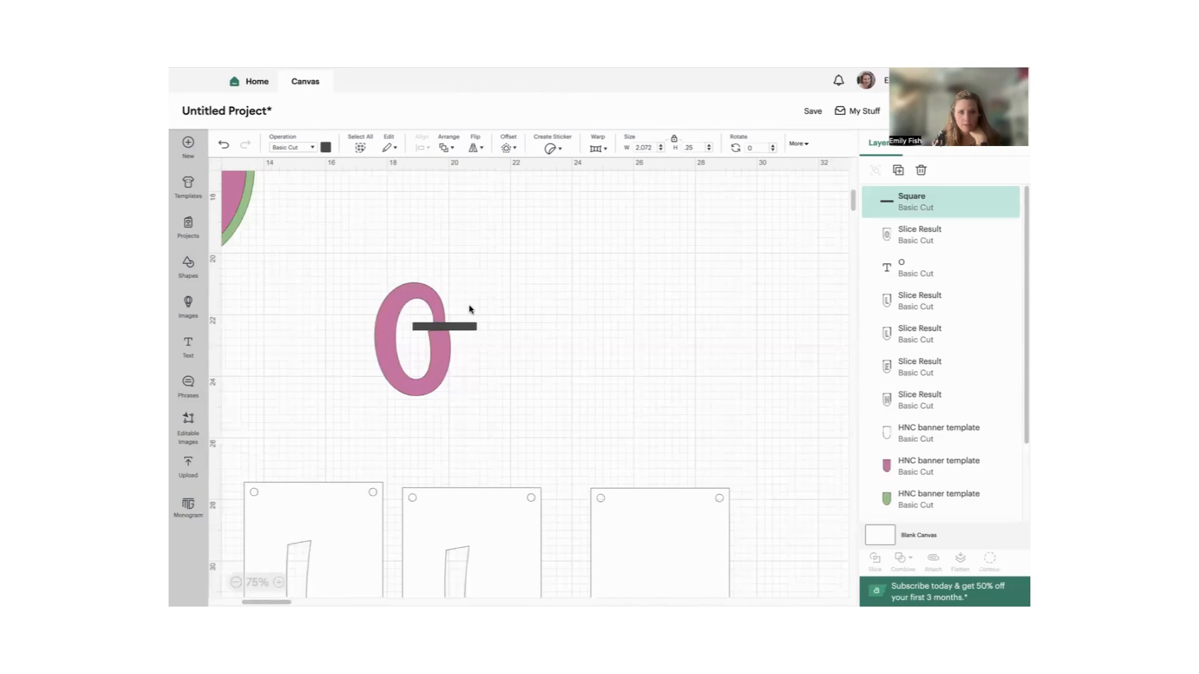
pyautogui.click(326, 386)
pyautogui.click(278, 582)
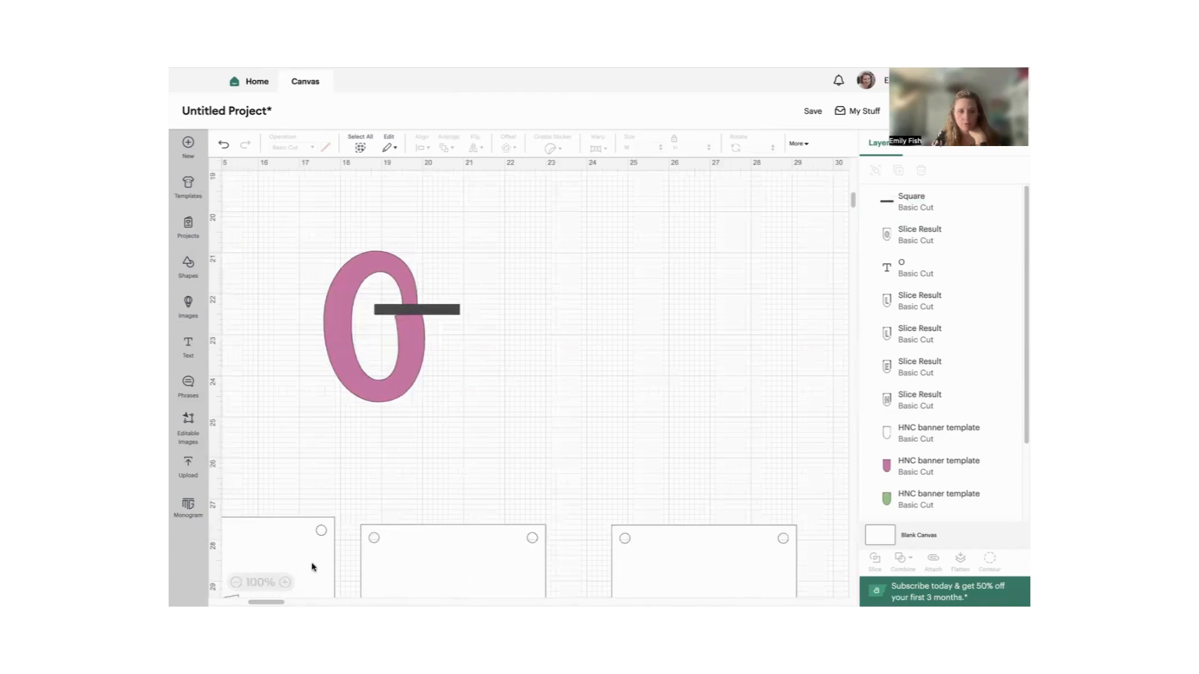
pyautogui.click(285, 582)
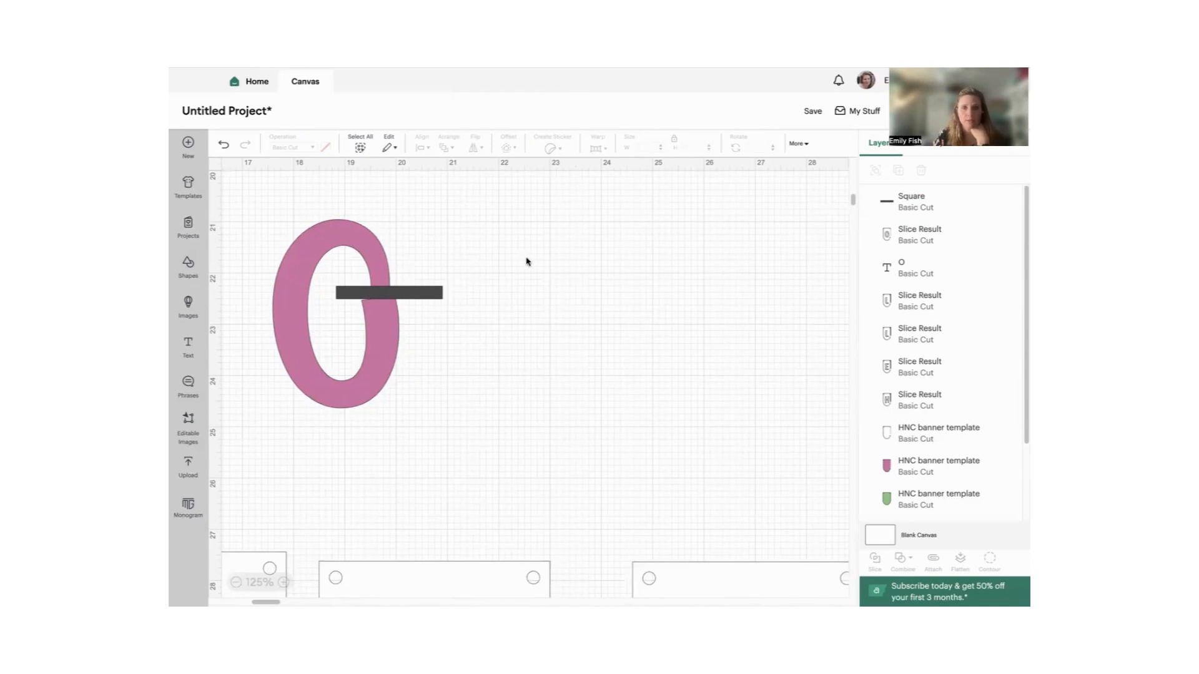
pyautogui.click(410, 292)
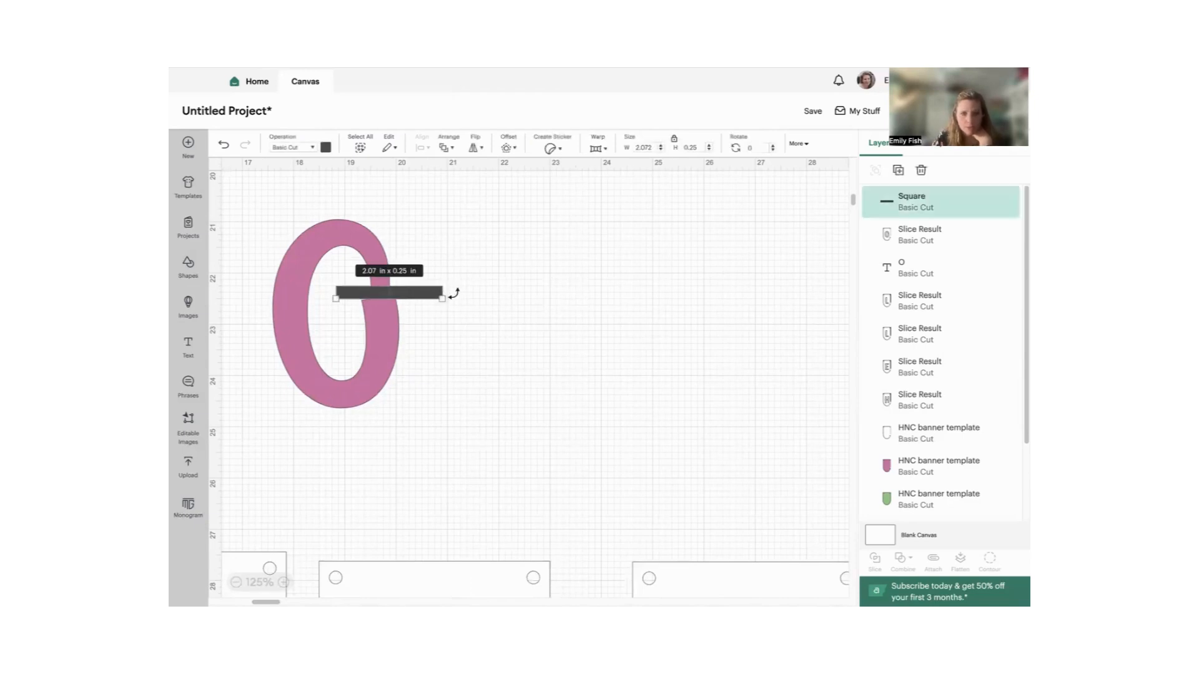
pyautogui.moveTo(454, 293); pyautogui.dragTo(449, 280)
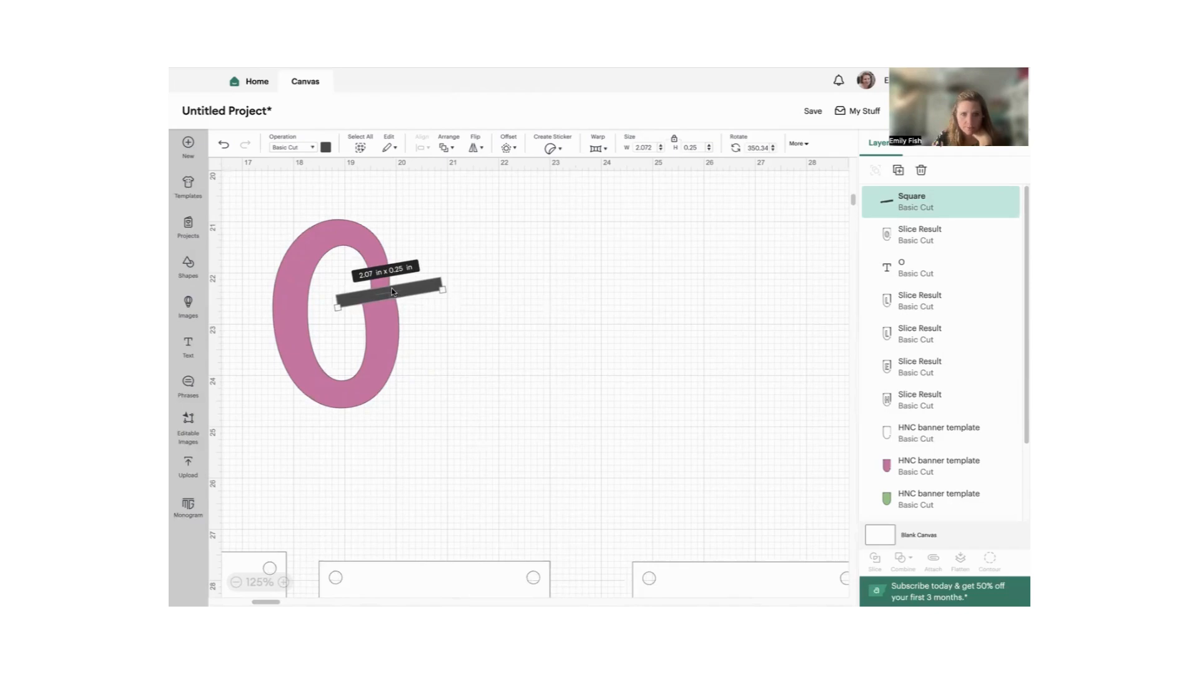
pyautogui.moveTo(392, 291); pyautogui.dragTo(450, 287)
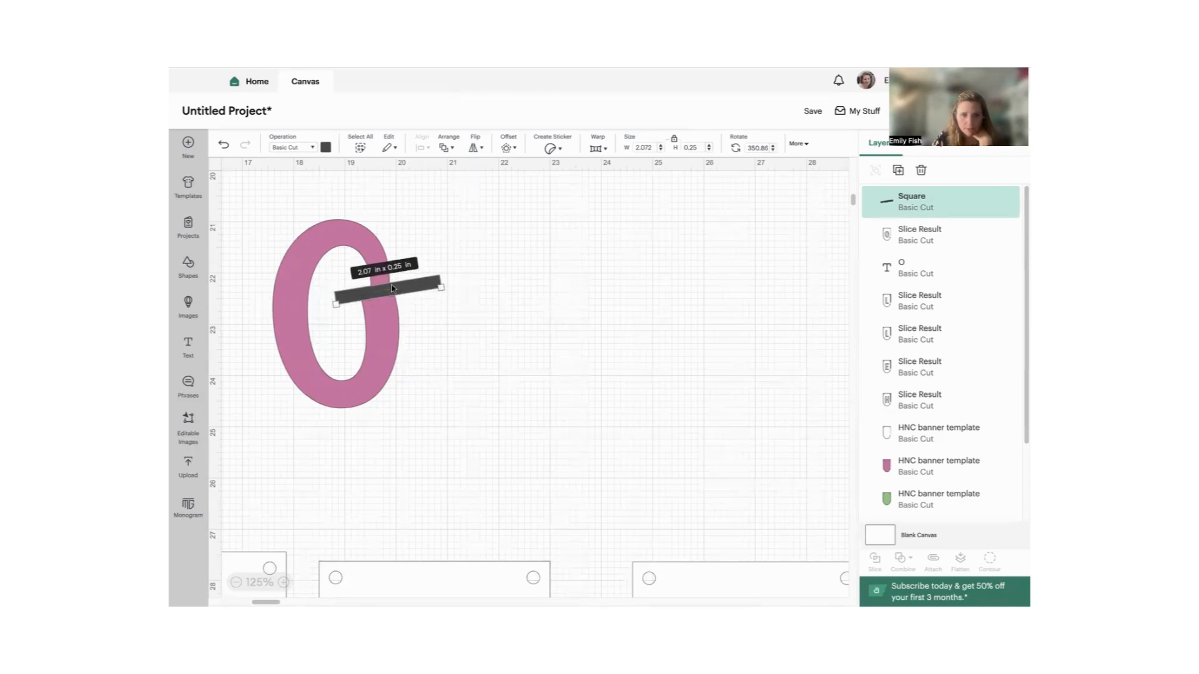
pyautogui.moveTo(384, 288); pyautogui.dragTo(386, 289)
pyautogui.click(337, 194)
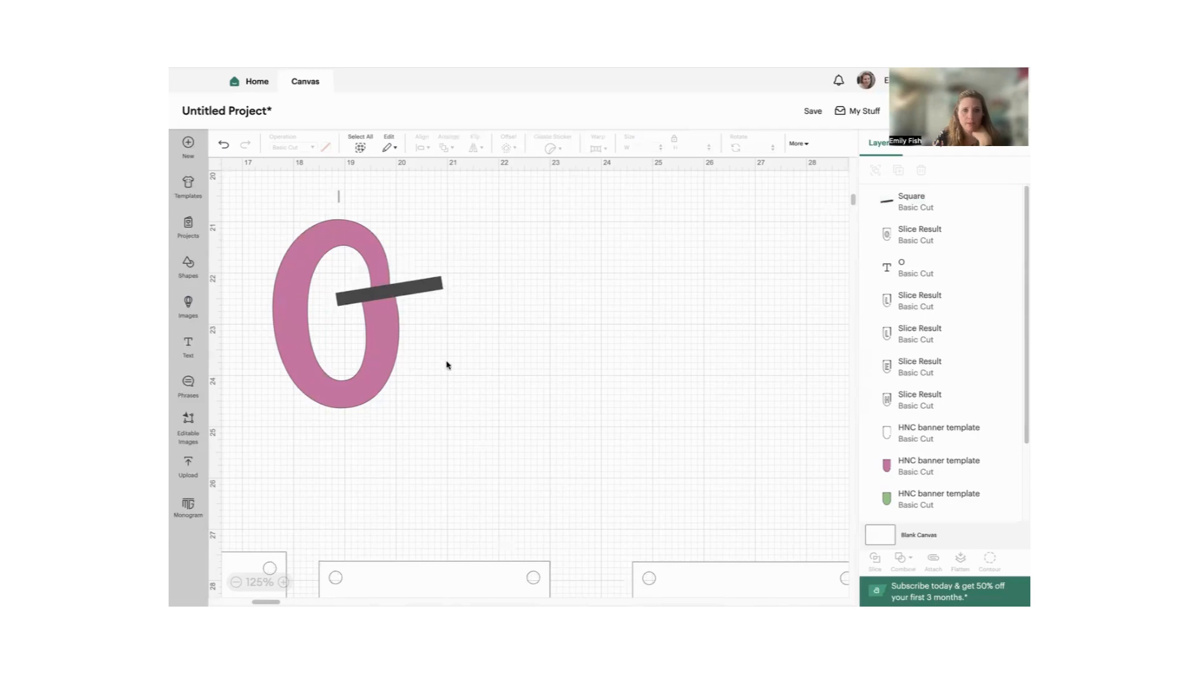
# - Slice the bar out of the O to open a gap in the letter and delete the leftover bar pieces
pyautogui.moveTo(446, 366); pyautogui.dragTo(368, 281)
pyautogui.click(876, 560)
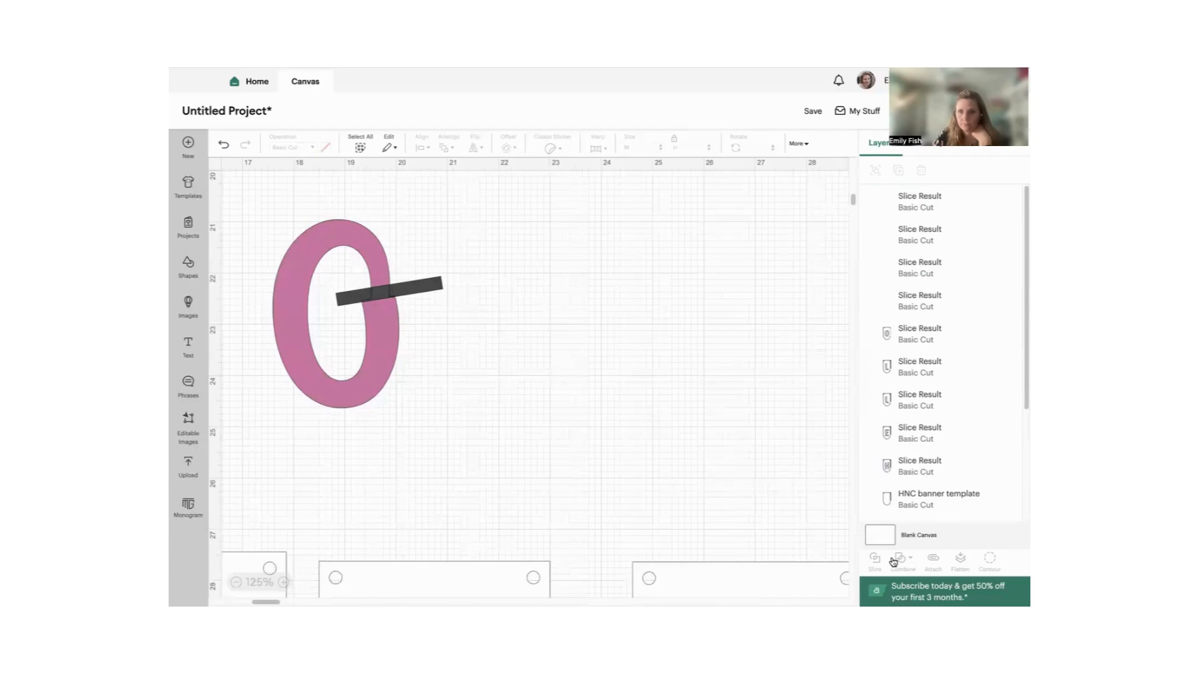
pyautogui.click(374, 344)
pyautogui.moveTo(375, 344); pyautogui.dragTo(710, 375)
pyautogui.moveTo(326, 240); pyautogui.dragTo(495, 362)
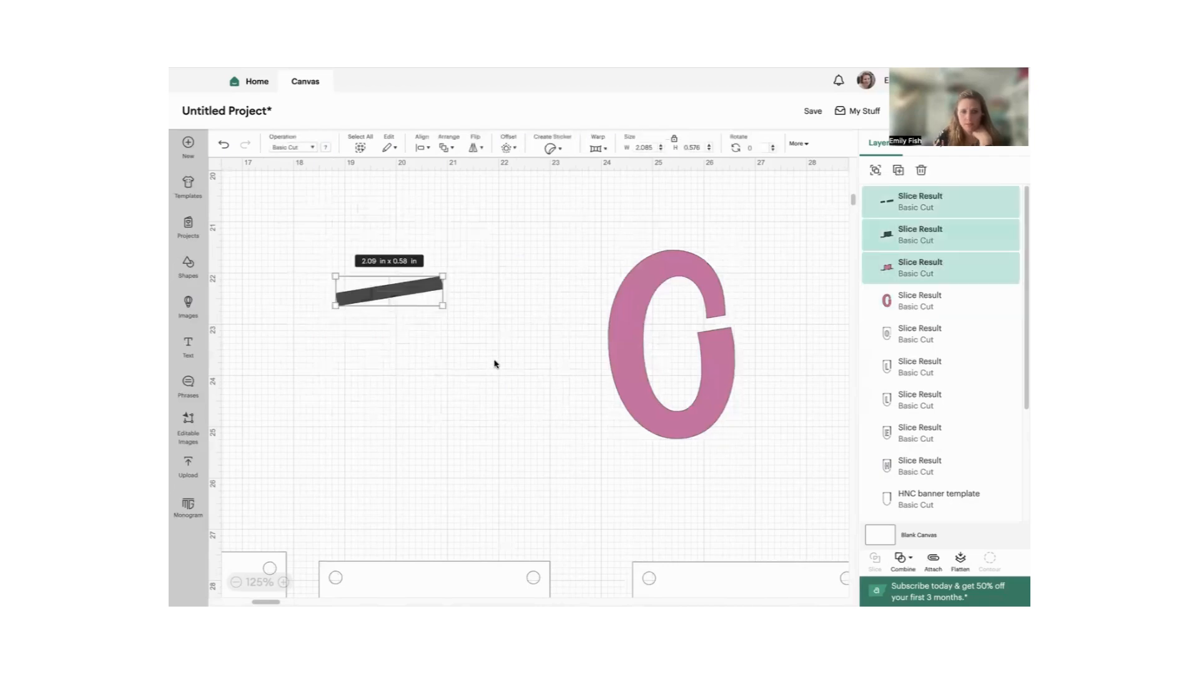
pyautogui.press('Delete')
# - Move the gapped O onto the blank pennant and align the two to each other's center
pyautogui.scroll(-5, 510, 363)
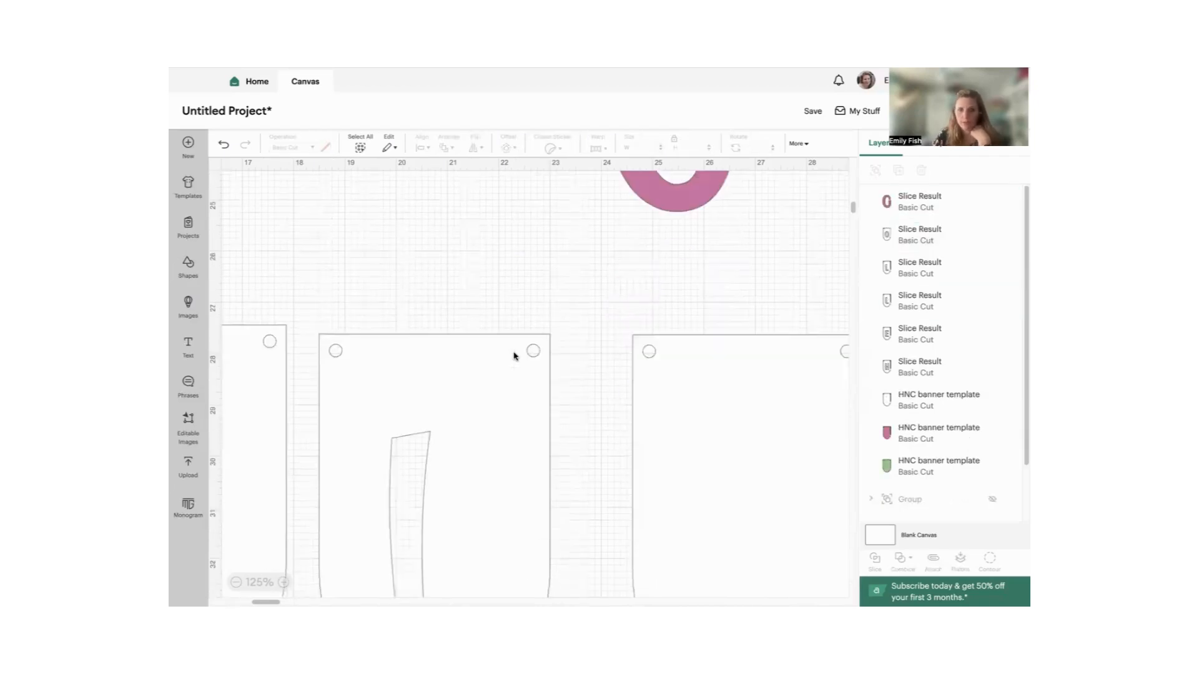
pyautogui.click(236, 582)
pyautogui.click(236, 582)
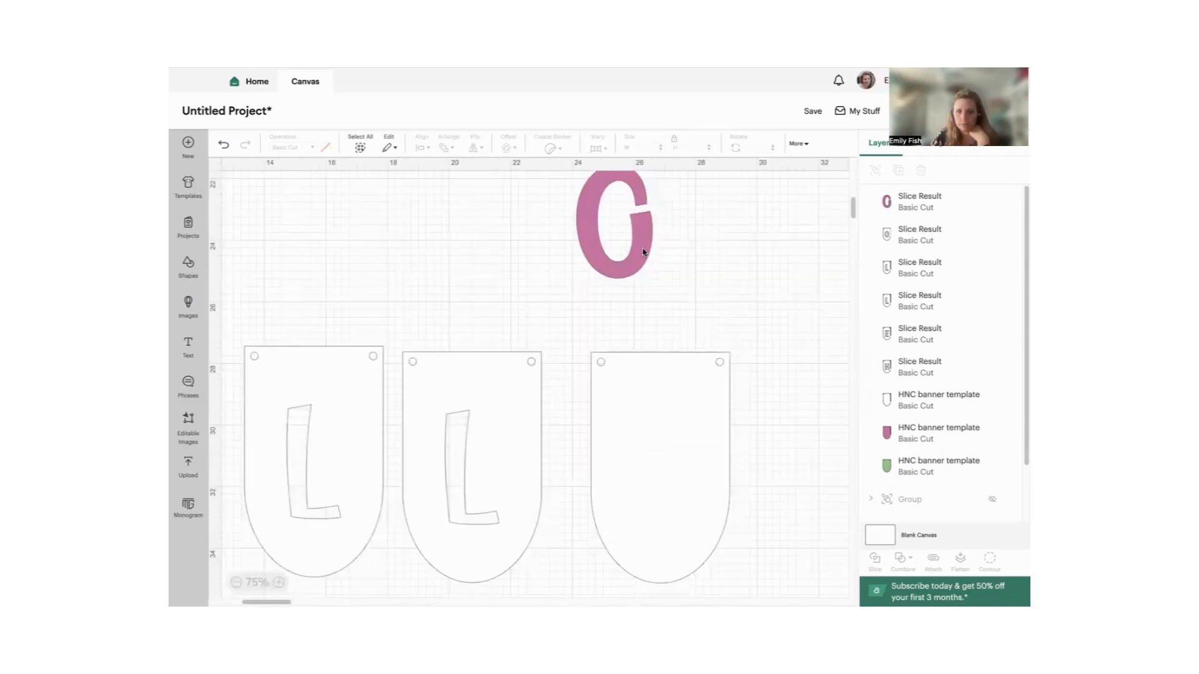
pyautogui.moveTo(645, 255); pyautogui.dragTo(689, 490)
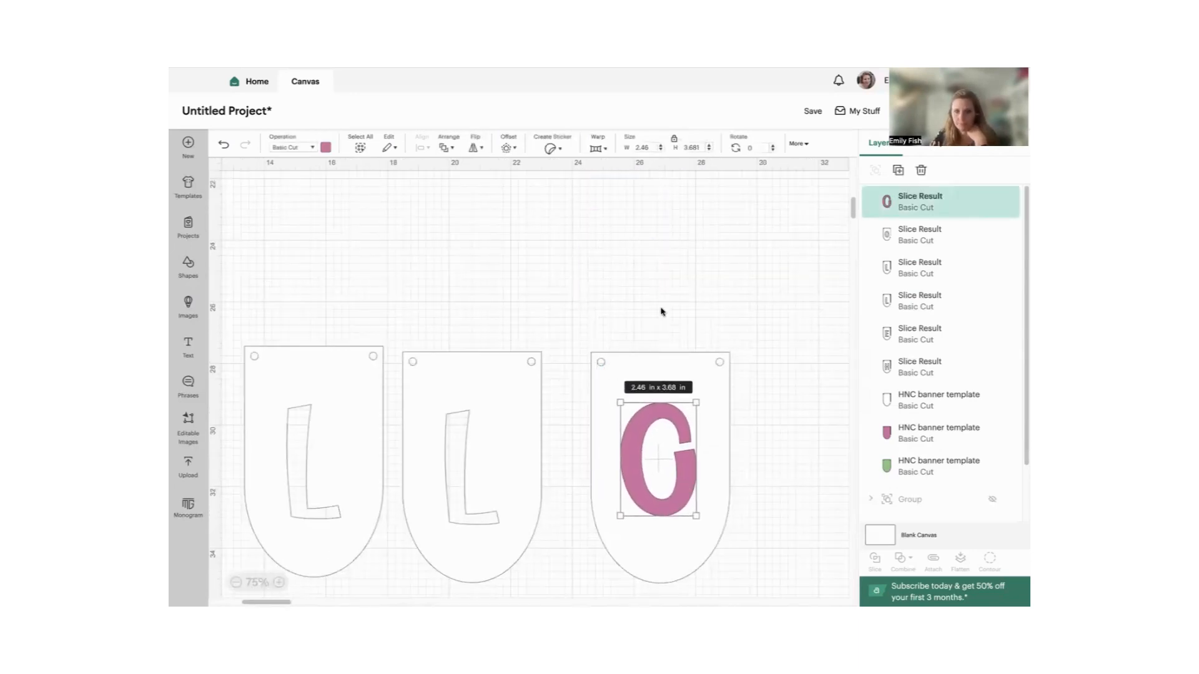
pyautogui.moveTo(661, 313); pyautogui.dragTo(700, 571)
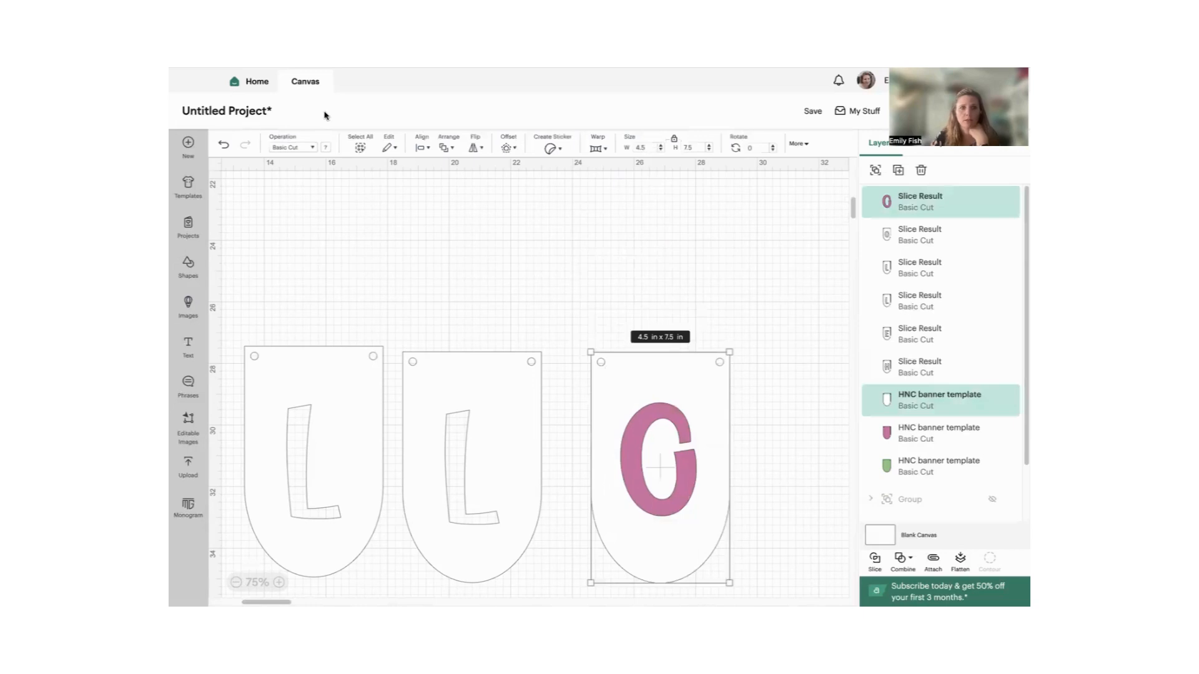
pyautogui.click(431, 148)
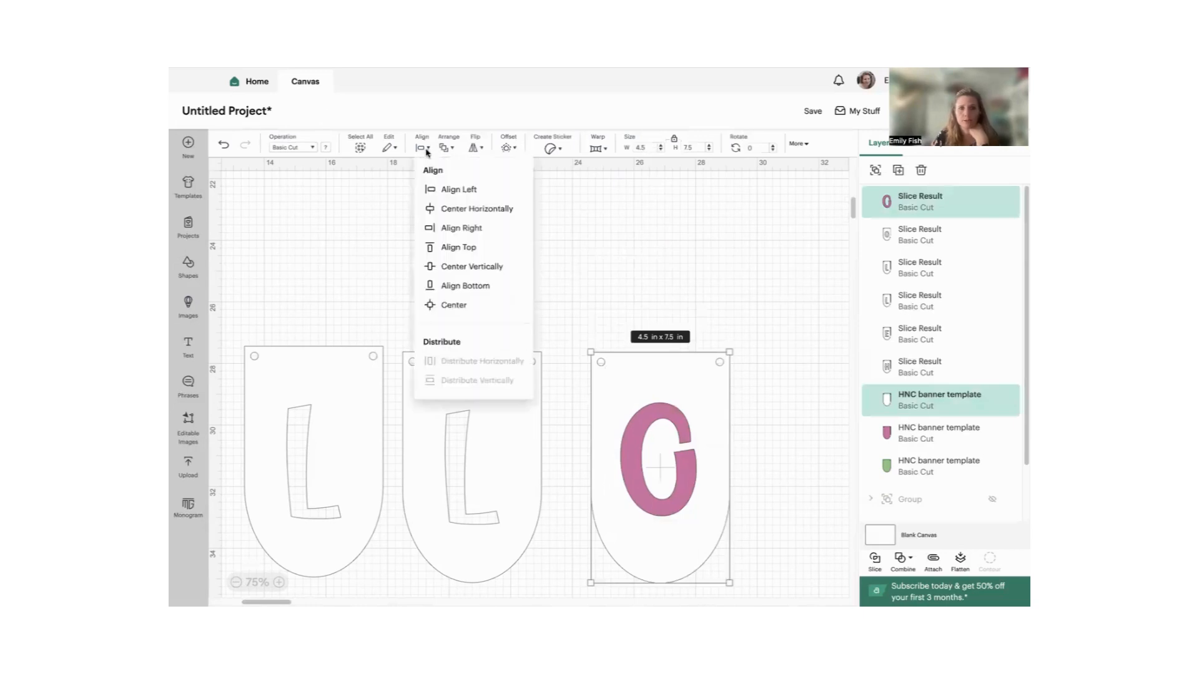
pyautogui.click(447, 312)
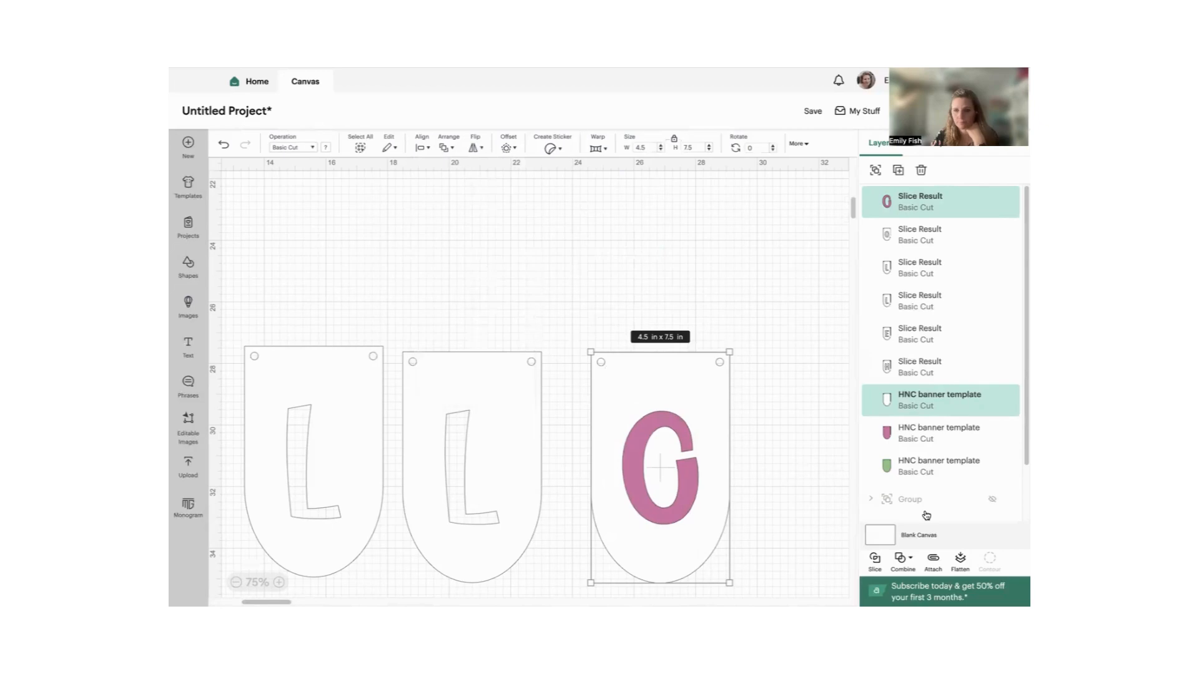
# - Slice the gapped O out of the blank pennant, then move the cut-out pennant above the row and the pink letter aside
pyautogui.click(875, 564)
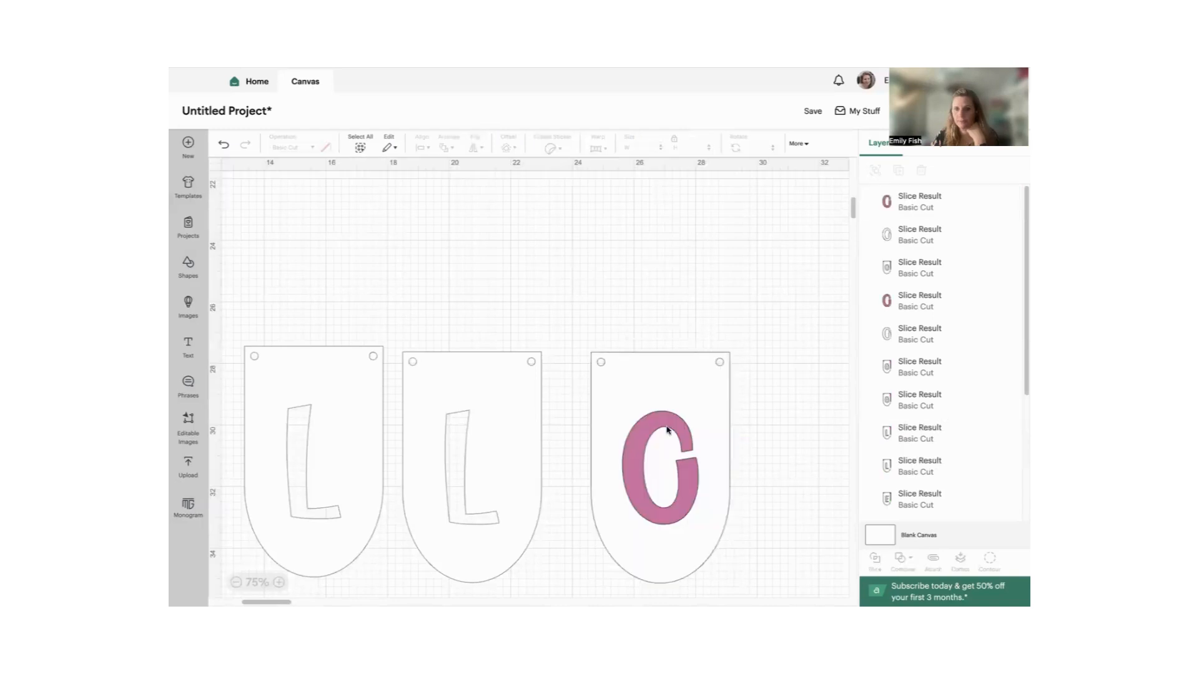
pyautogui.moveTo(686, 384); pyautogui.dragTo(627, 157)
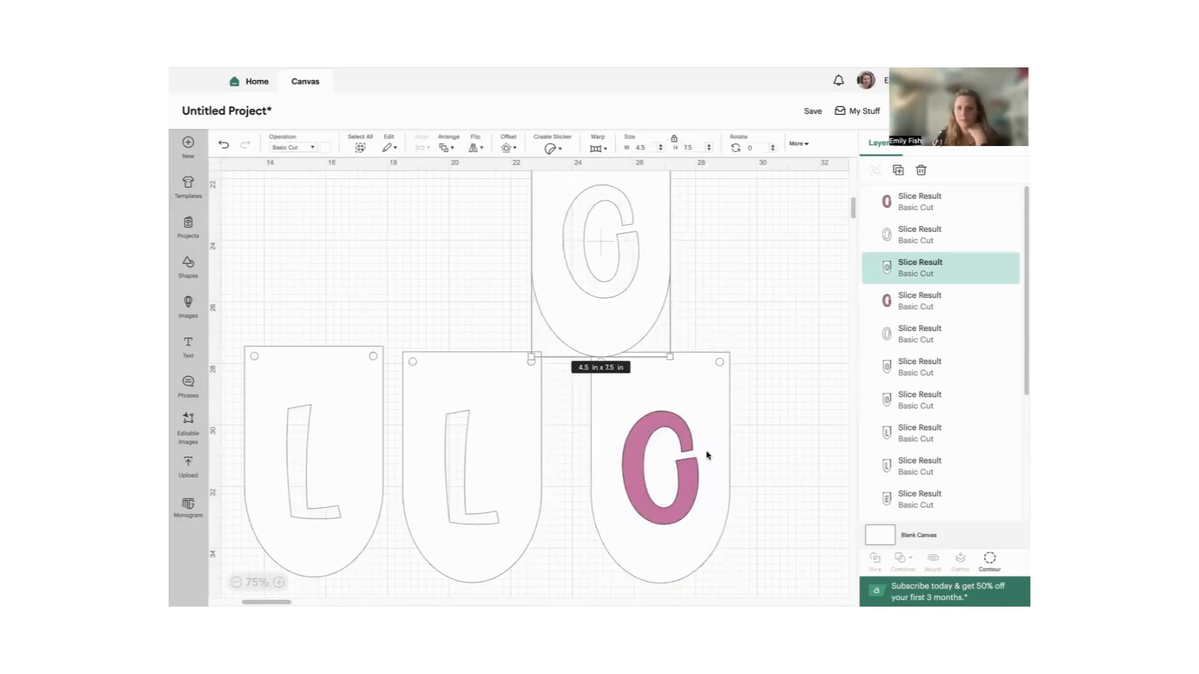
pyautogui.click(641, 443)
pyautogui.moveTo(640, 441); pyautogui.dragTo(742, 447)
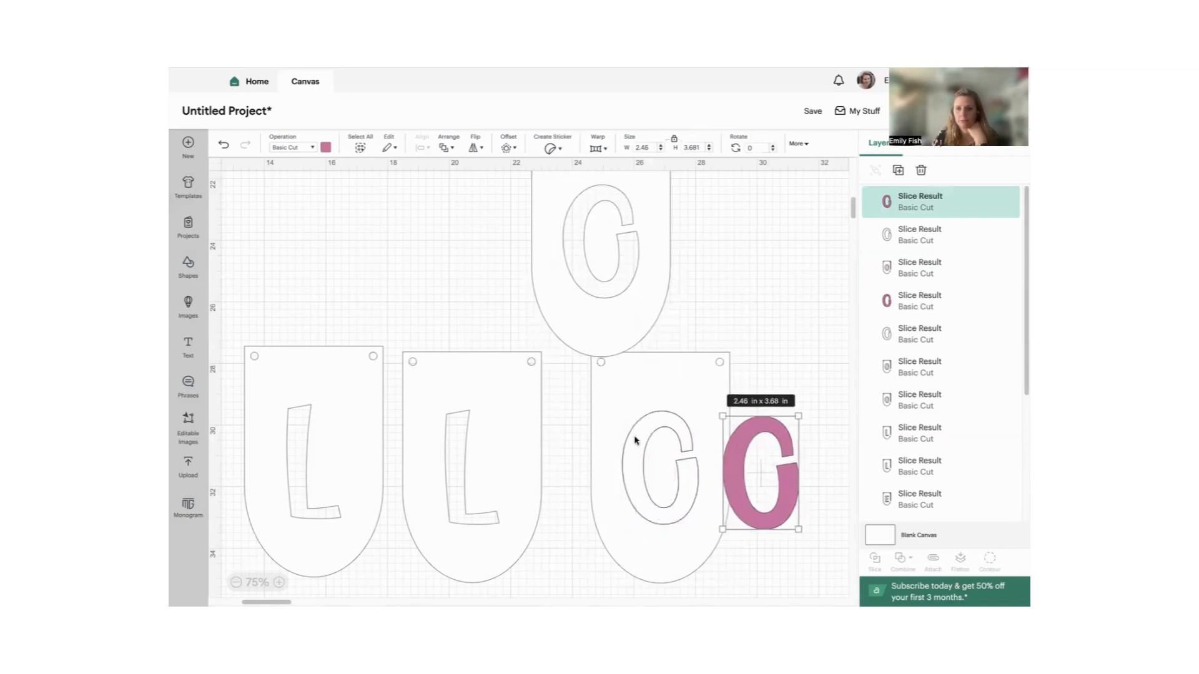
# - Delete the extra pennant and leftover O pieces, and place the cut-out gapped O pennant beside the second L pennant
pyautogui.moveTo(608, 440); pyautogui.dragTo(682, 441)
pyautogui.moveTo(597, 411); pyautogui.dragTo(799, 445)
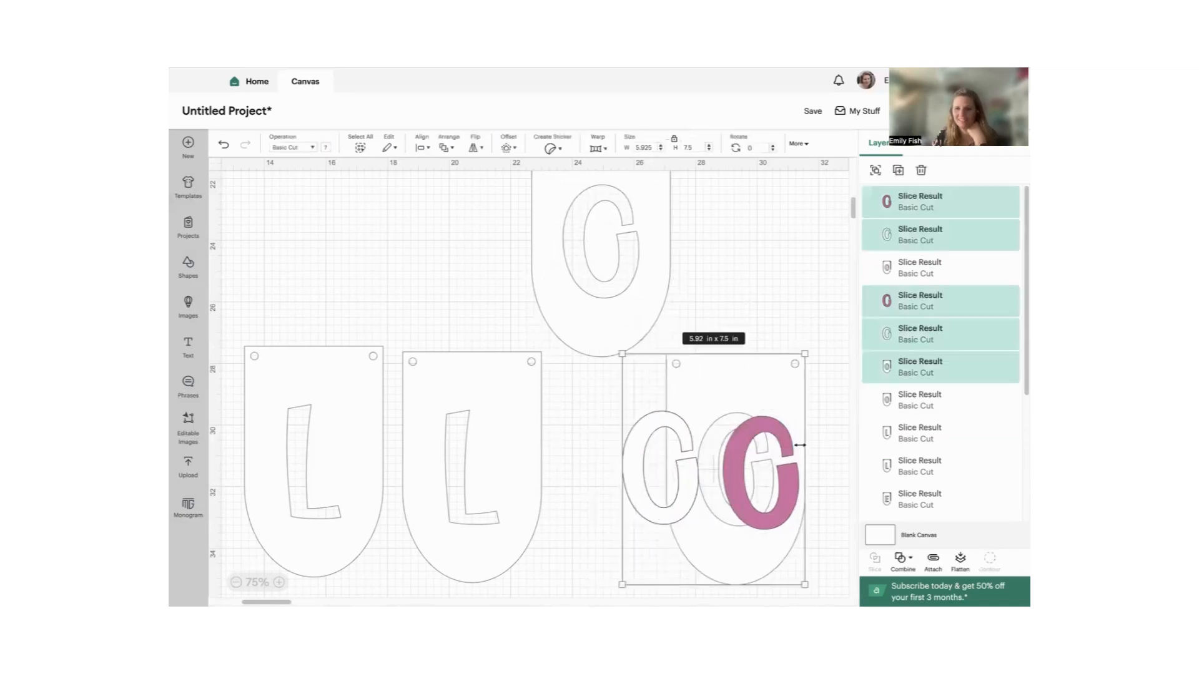
pyautogui.click(921, 171)
pyautogui.moveTo(661, 200); pyautogui.dragTo(685, 423)
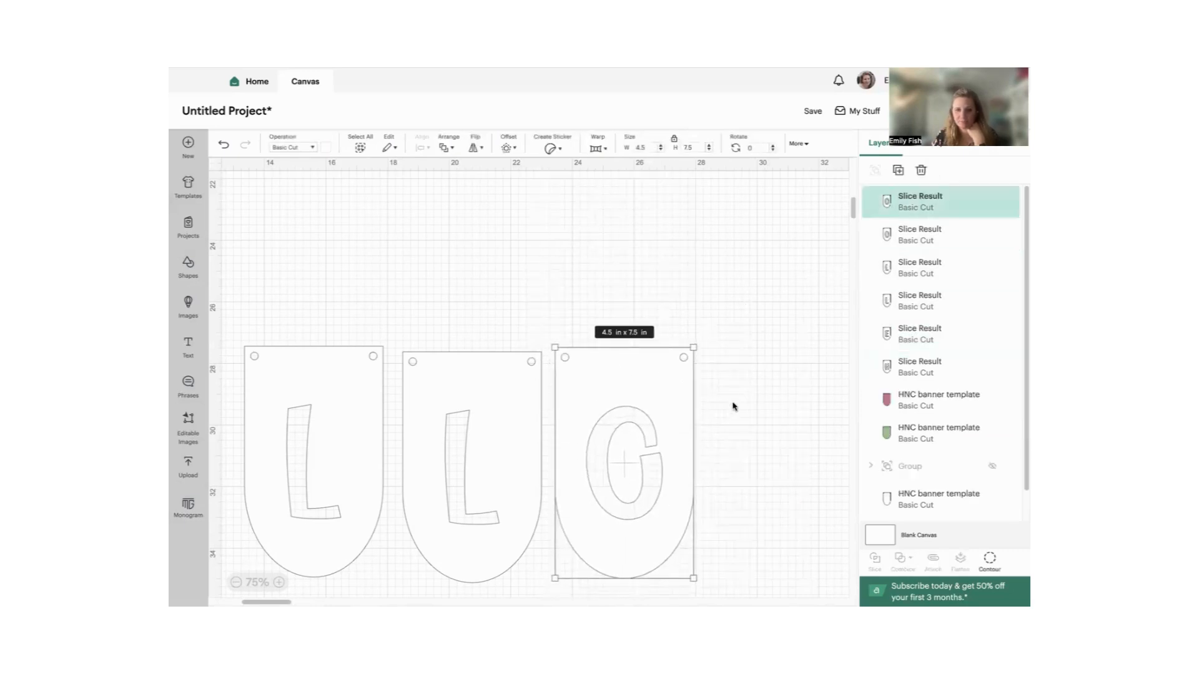
pyautogui.scroll(-1, 596, 438)
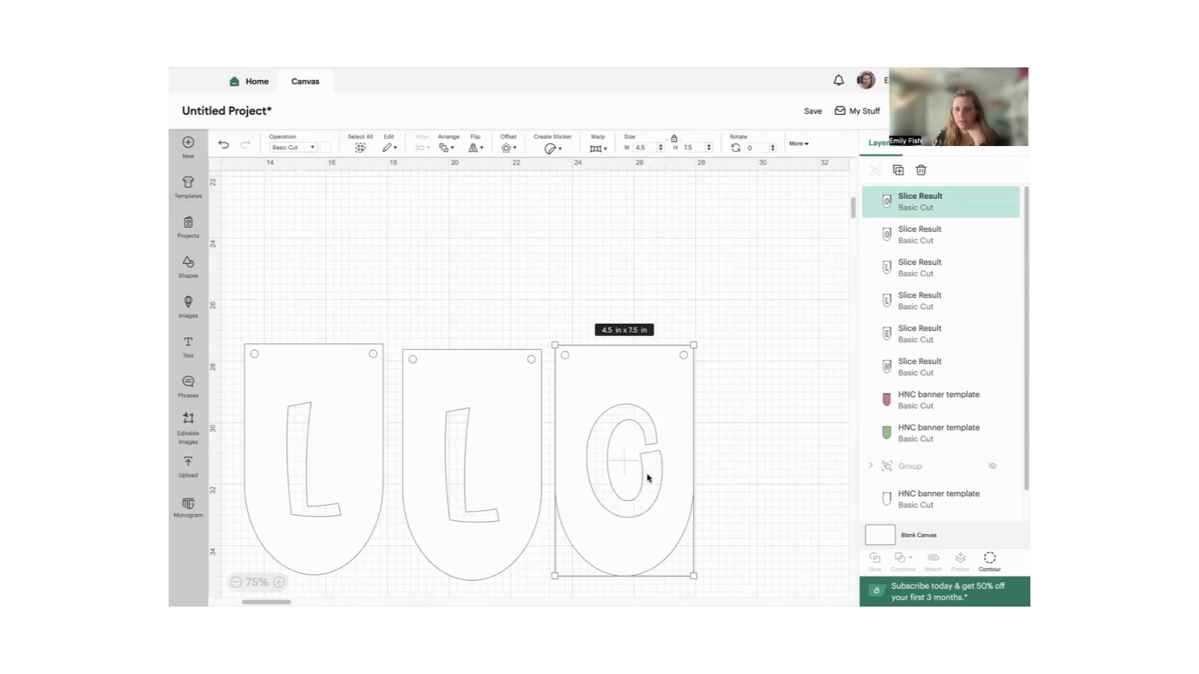
# - Duplicate the stacked pink and green pennant backing four times and line the copies up in a row beside the original
pyautogui.click(236, 582)
pyautogui.click(236, 583)
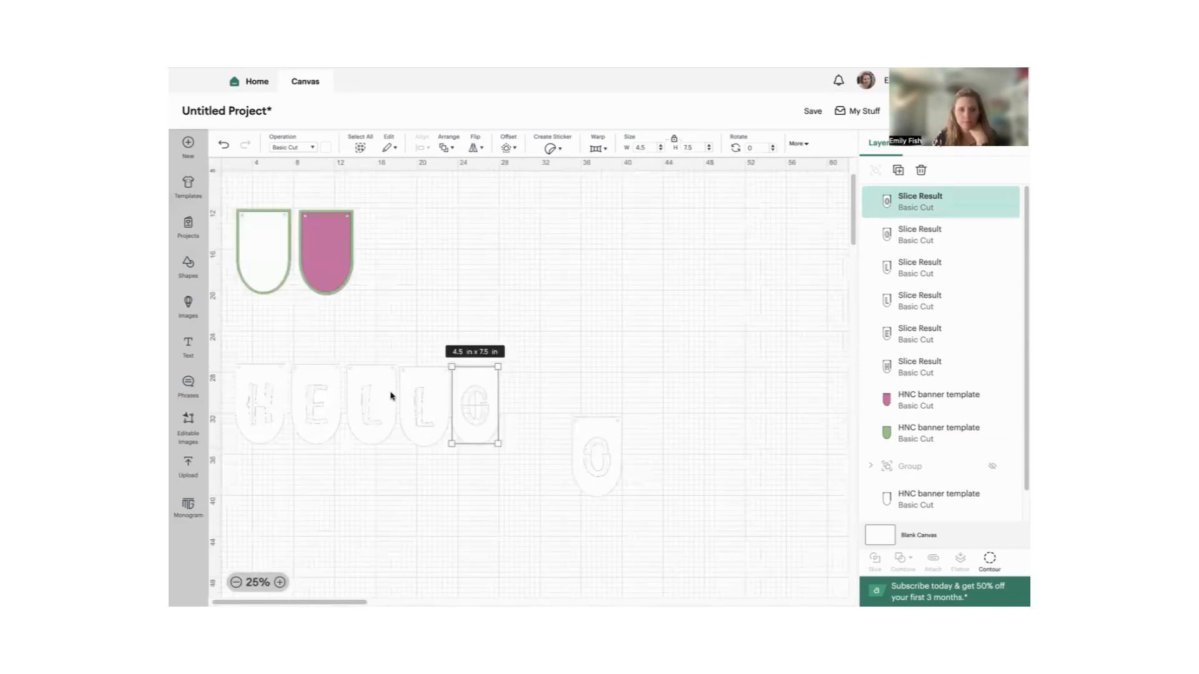
pyautogui.moveTo(325, 205); pyautogui.dragTo(324, 282)
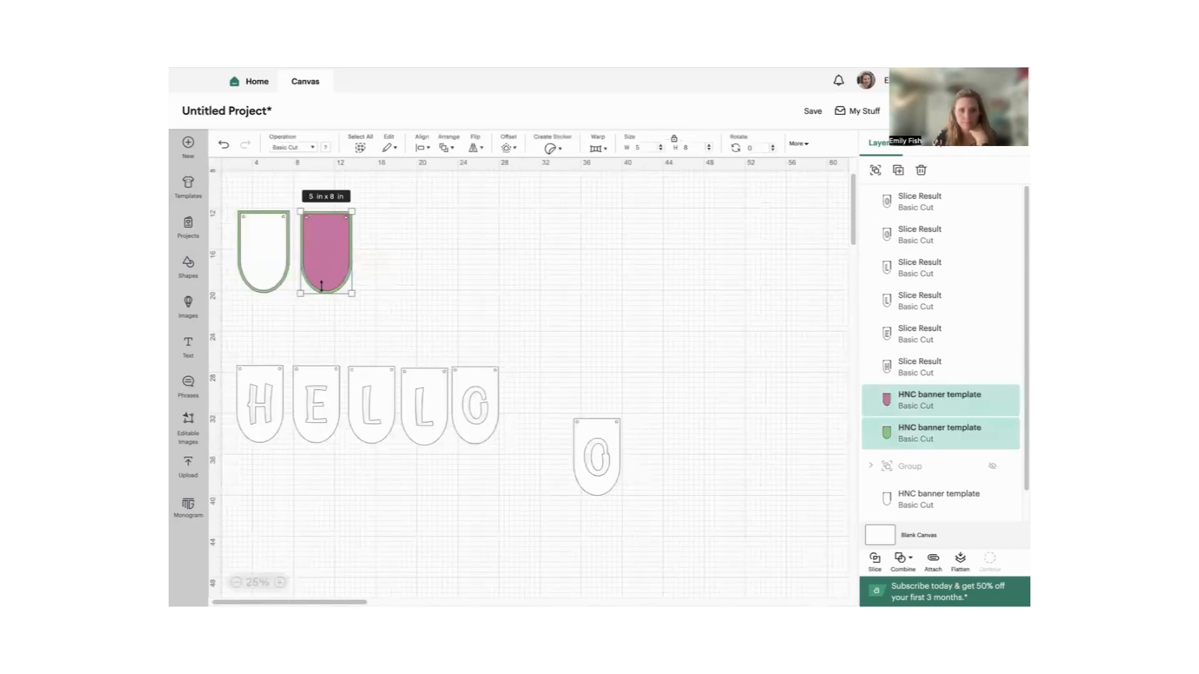
pyautogui.click(902, 171)
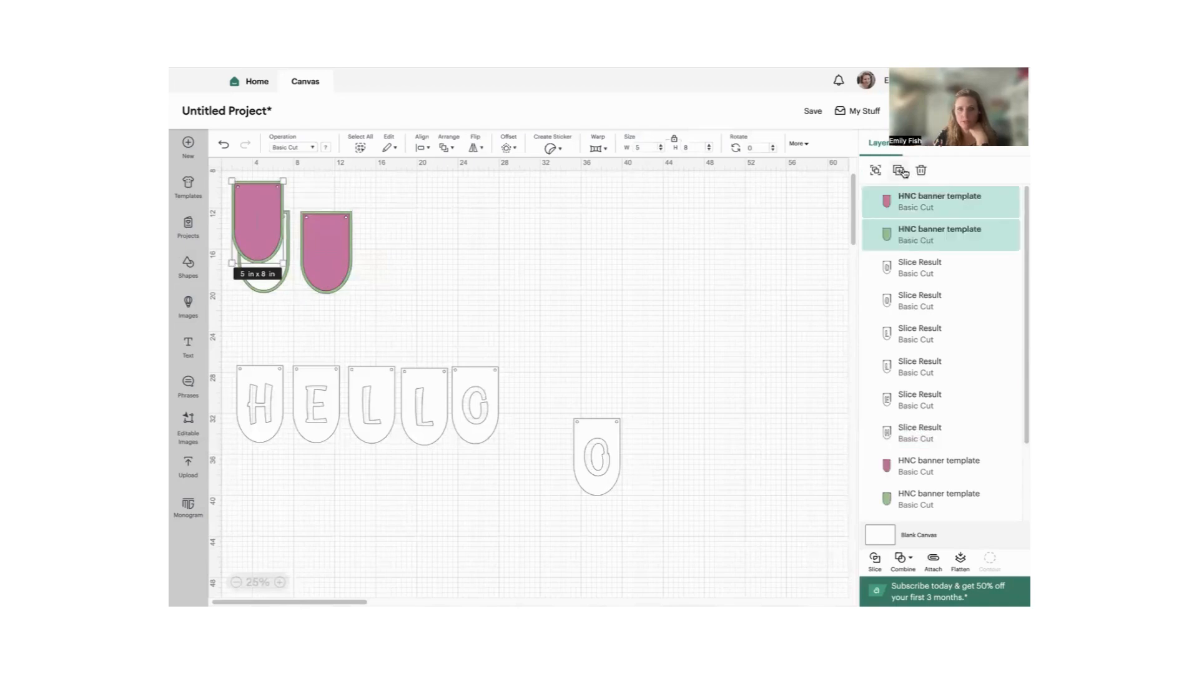
pyautogui.click(903, 171)
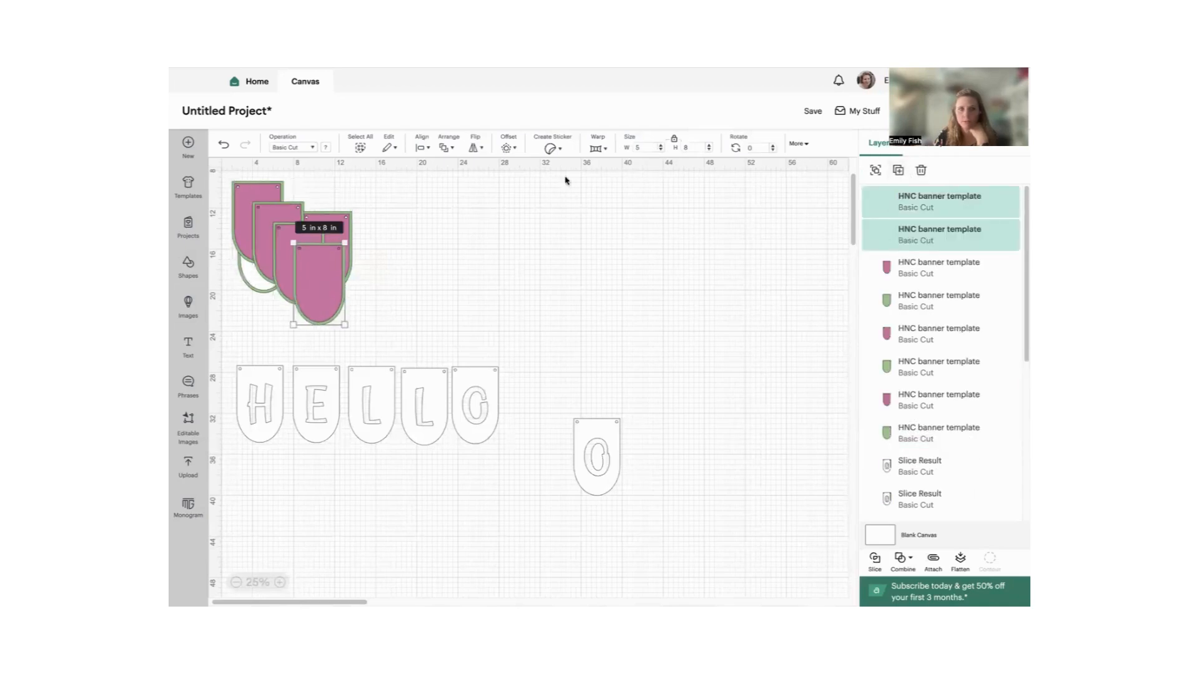
pyautogui.moveTo(330, 284); pyautogui.dragTo(396, 246)
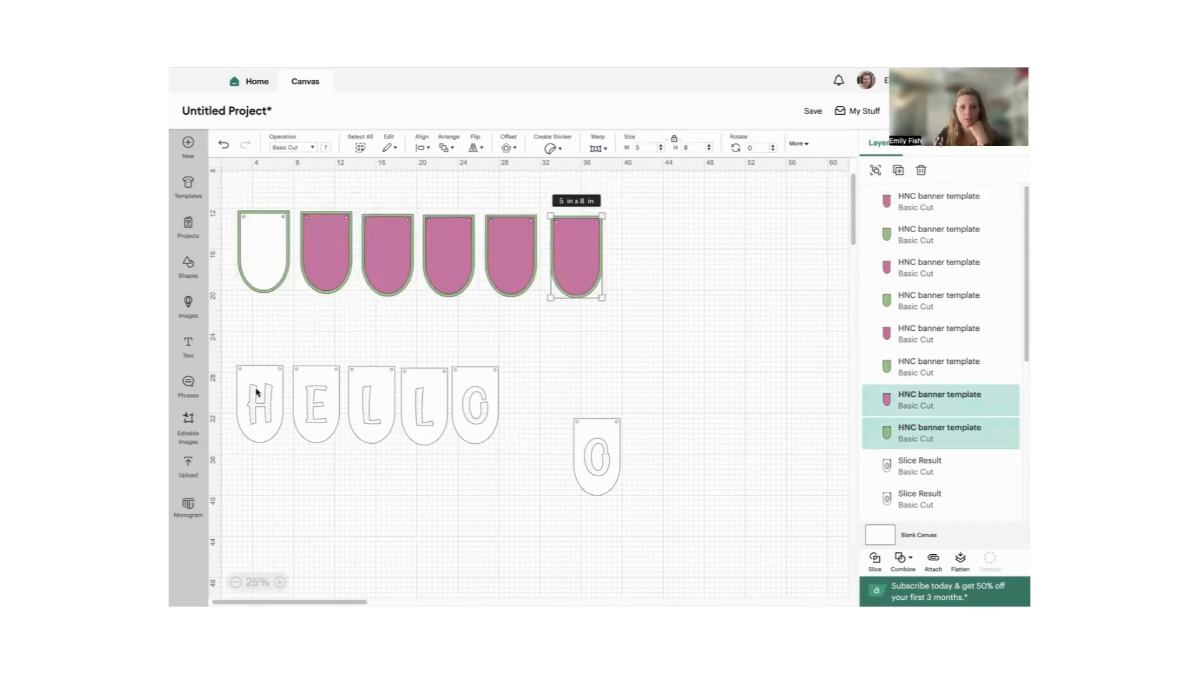
# - Place the cut-out H and E pennants over the first two pink backings and bring the E pennant to the front
pyautogui.moveTo(258, 401); pyautogui.dragTo(327, 229)
pyautogui.moveTo(293, 386); pyautogui.dragTo(370, 251)
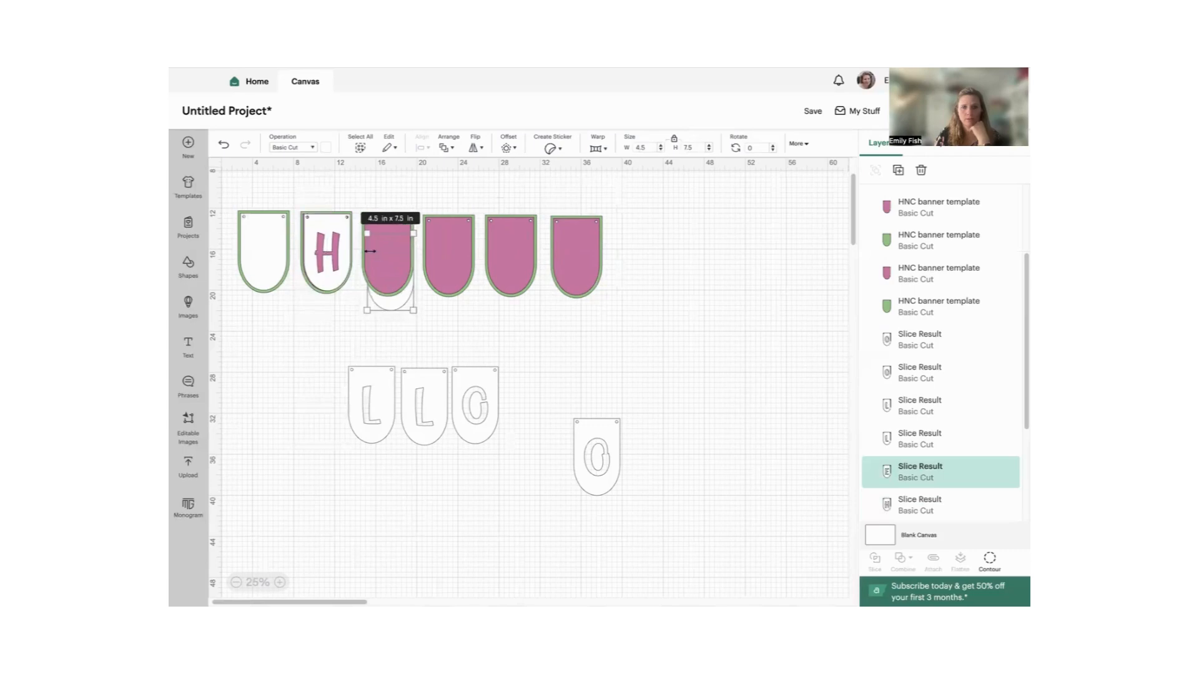
pyautogui.click(447, 148)
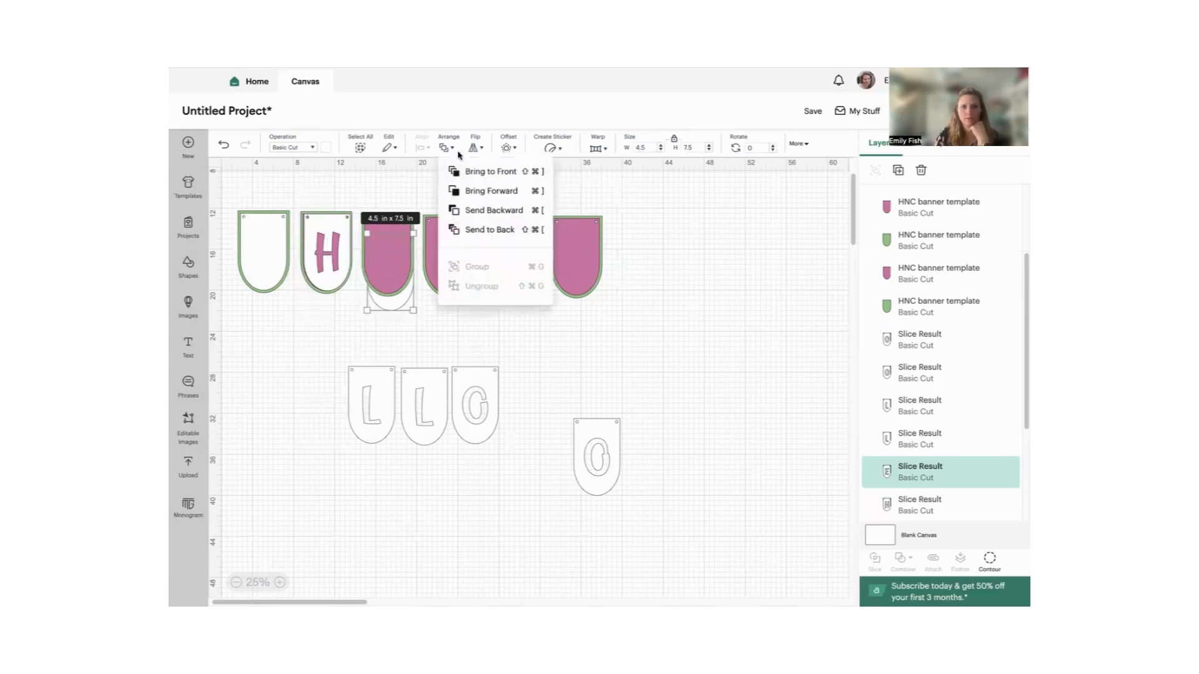
pyautogui.click(479, 169)
# - Place both cut-out L pennants over the third and fourth pink backings and bring each to the front
pyautogui.moveTo(362, 395); pyautogui.dragTo(447, 269)
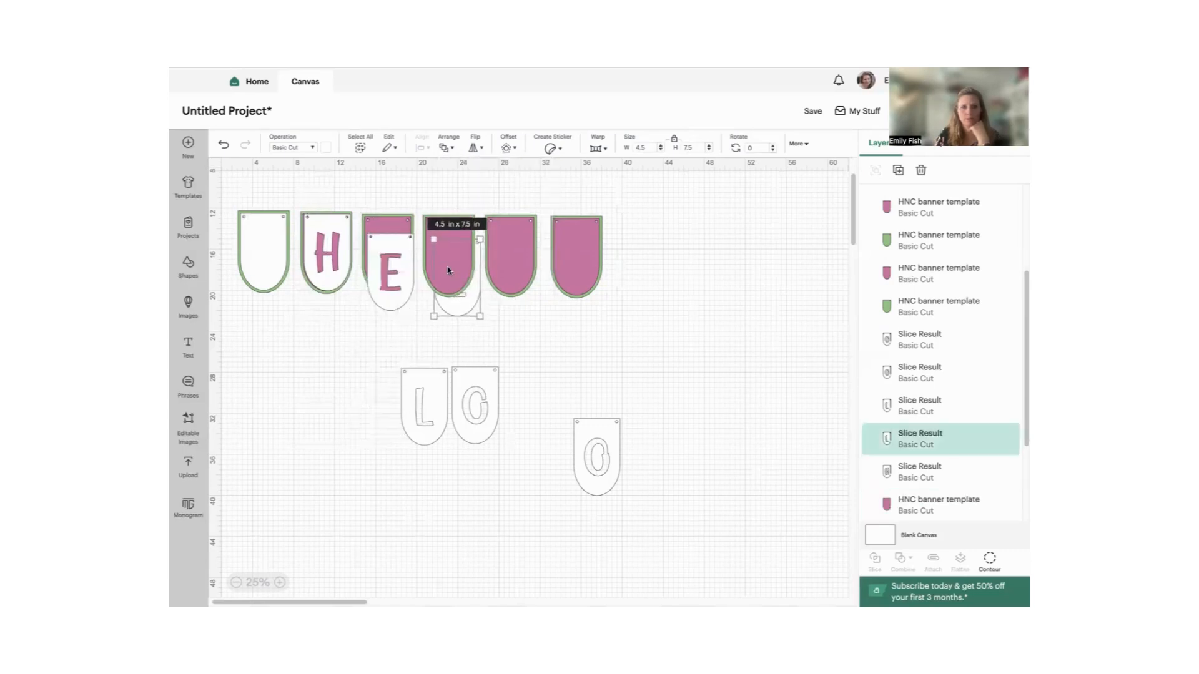
pyautogui.click(446, 148)
pyautogui.click(485, 171)
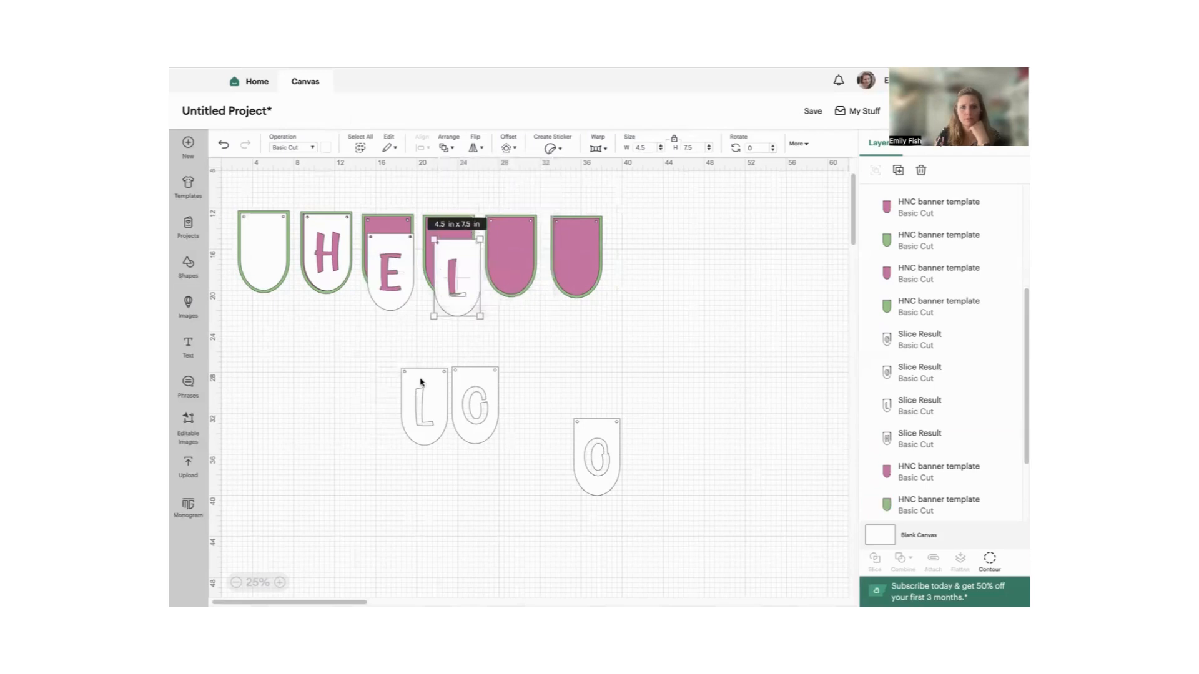
pyautogui.moveTo(420, 382); pyautogui.dragTo(515, 249)
pyautogui.click(445, 148)
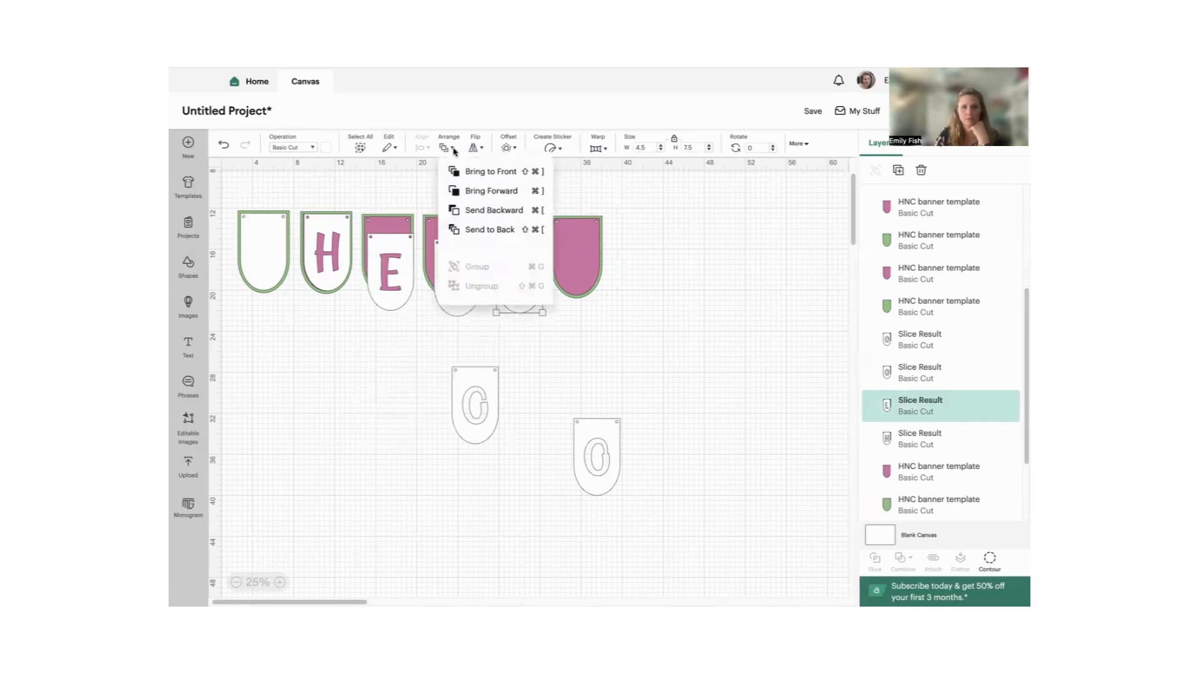
pyautogui.click(473, 169)
# - Place the gapped O pennant over the last pink backing and bring it to the front
pyautogui.moveTo(461, 406); pyautogui.dragTo(541, 311)
pyautogui.click(444, 149)
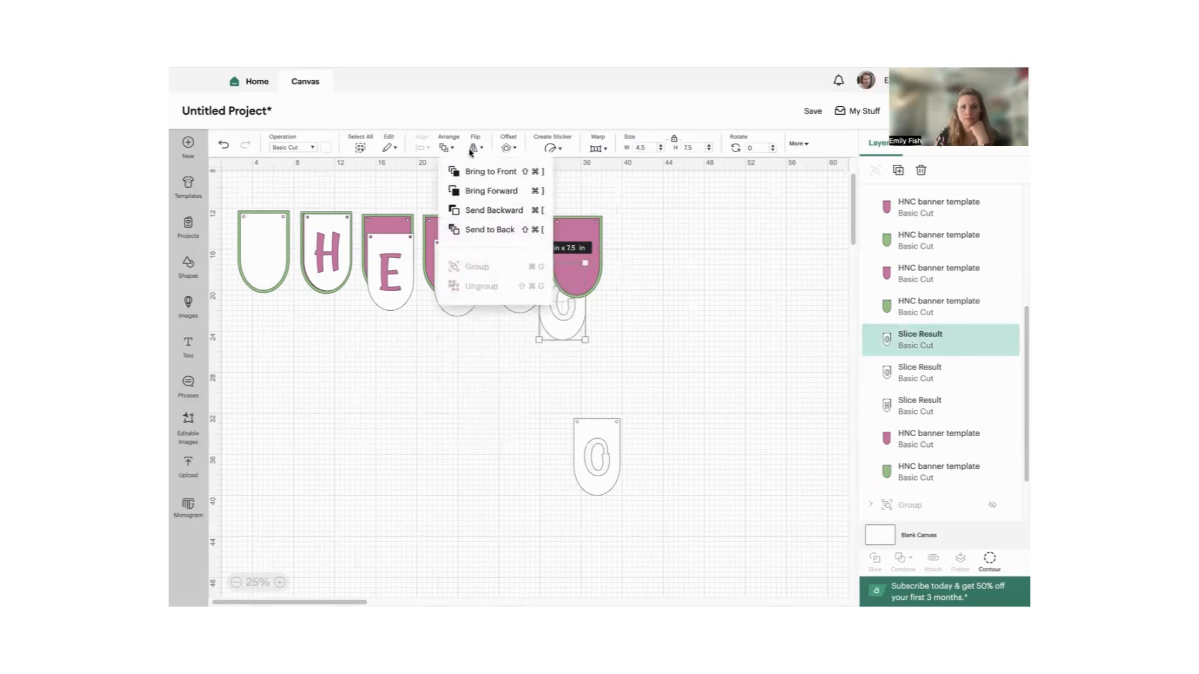
pyautogui.click(482, 171)
# - Center the E pennant and the first L pennant on their pink and green backings
pyautogui.moveTo(385, 190); pyautogui.dragTo(390, 264)
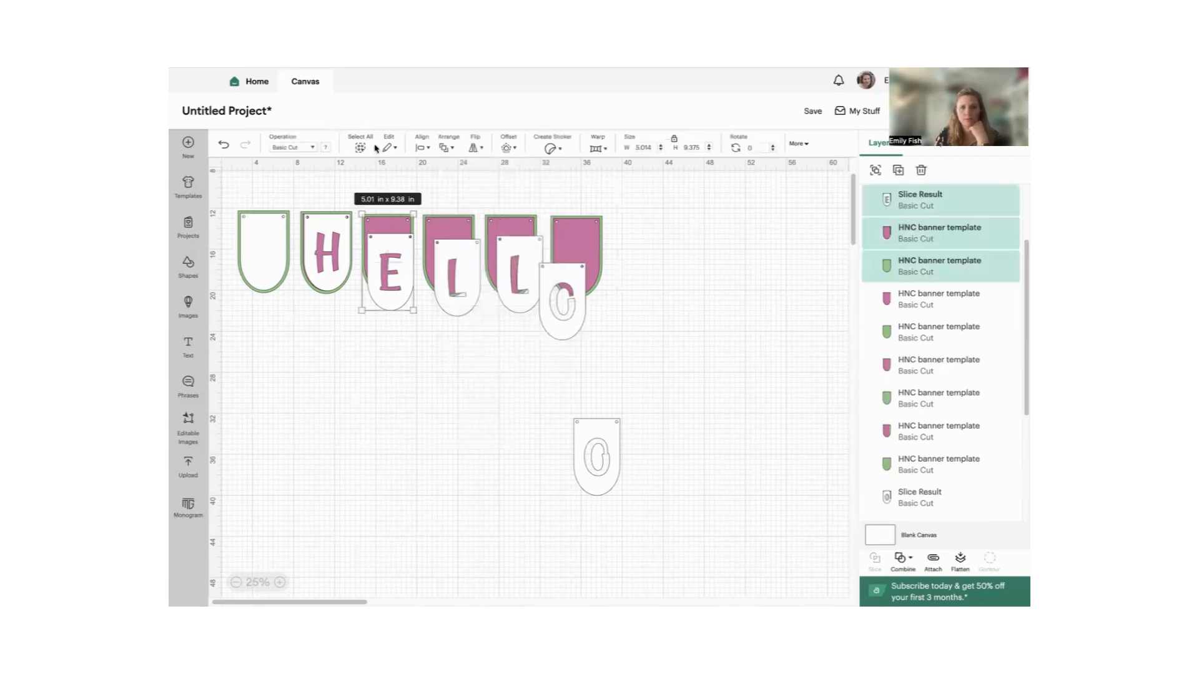
pyautogui.click(424, 149)
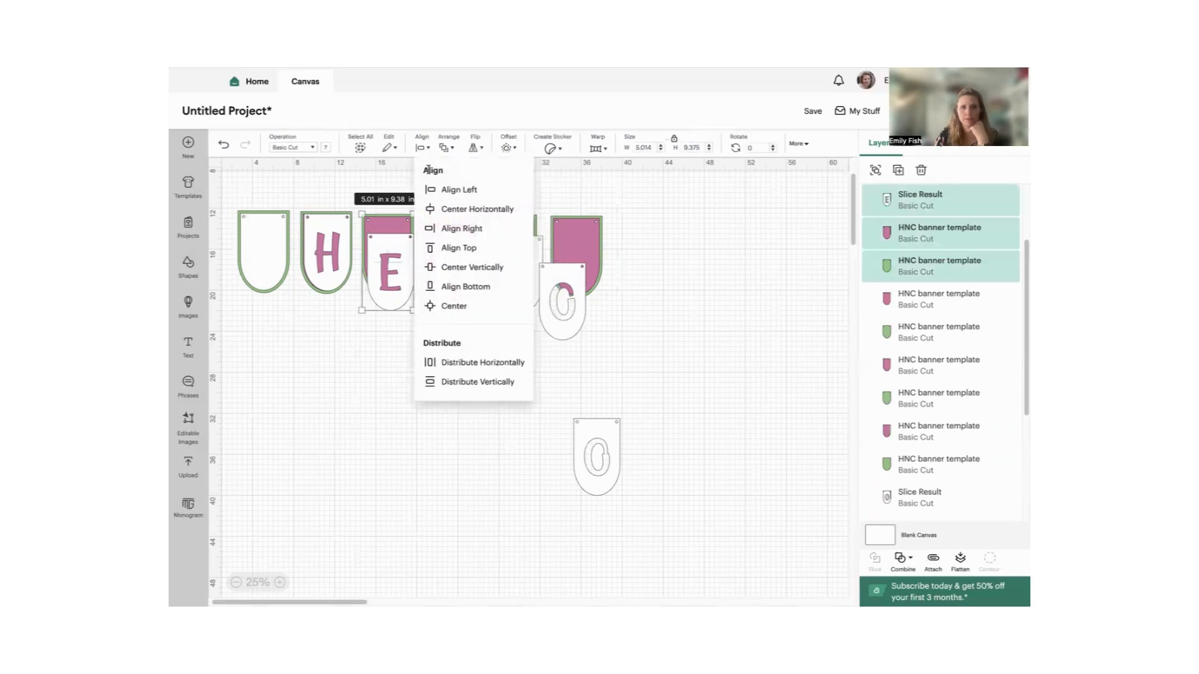
pyautogui.click(440, 250)
pyautogui.moveTo(448, 196); pyautogui.dragTo(450, 258)
pyautogui.click(420, 150)
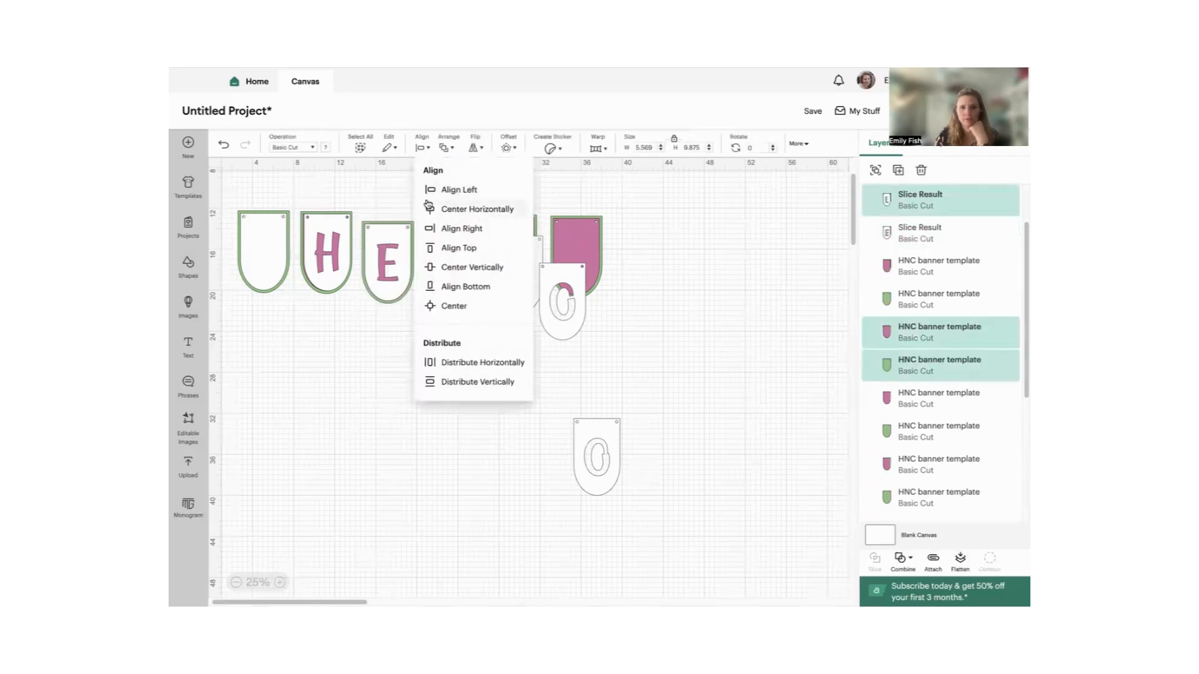
pyautogui.click(445, 302)
# - Center the second L pennant on its pink and green backing
pyautogui.click(509, 214)
pyautogui.moveTo(509, 214); pyautogui.dragTo(511, 294)
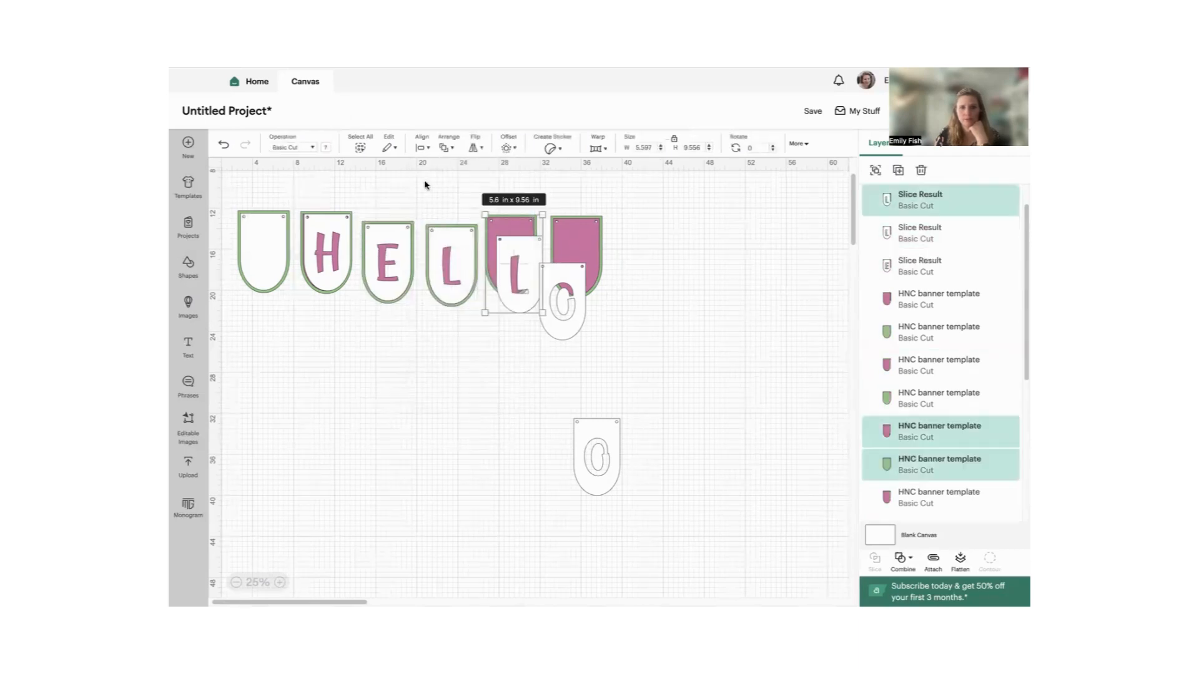
pyautogui.click(420, 149)
pyautogui.click(445, 305)
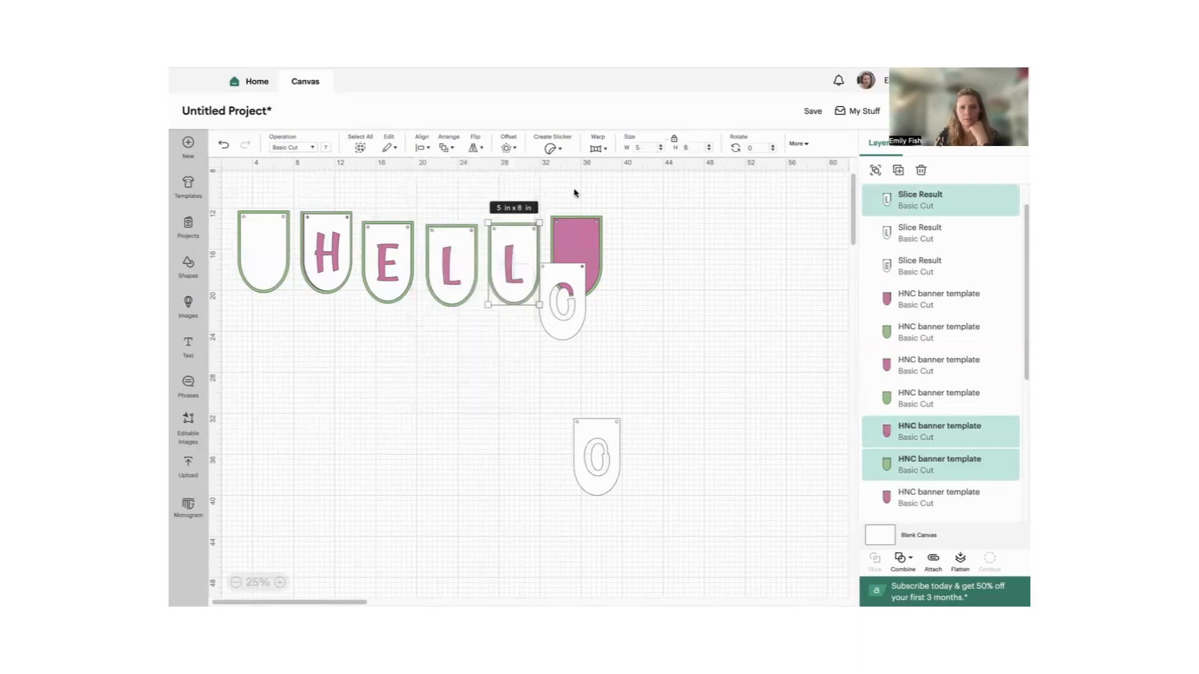
# - Center the gapped O pennant on its pink and green backing and move the stack up level with the second L
pyautogui.moveTo(572, 190); pyautogui.dragTo(585, 278)
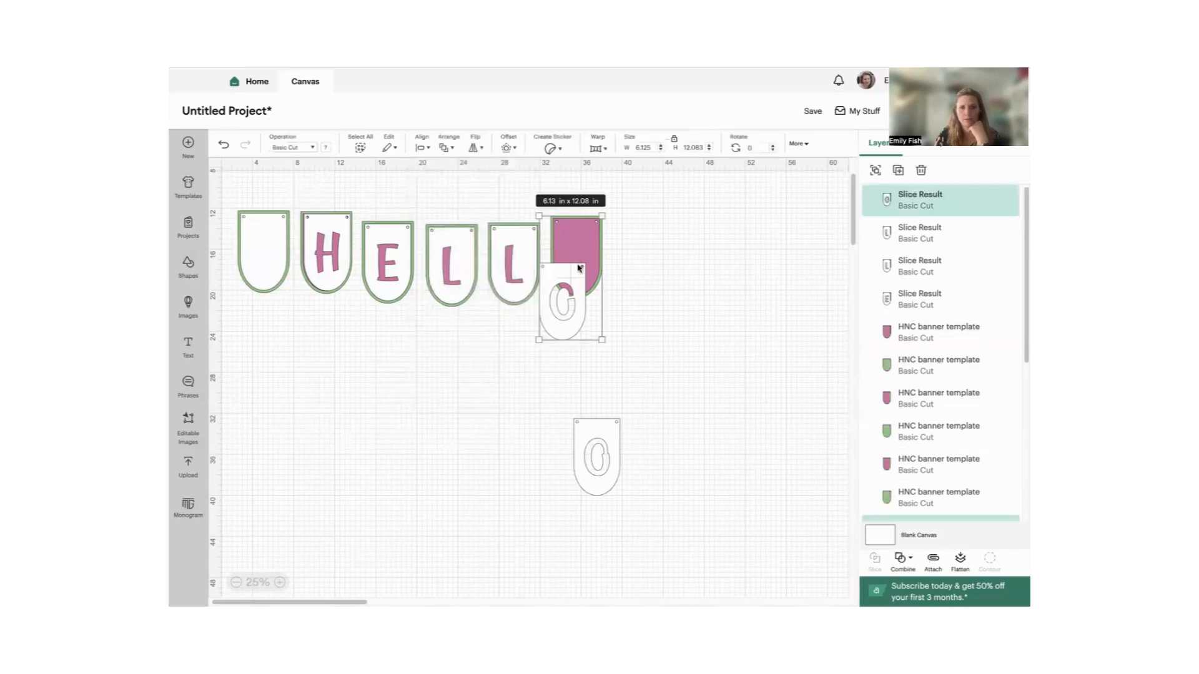
pyautogui.click(421, 149)
pyautogui.click(446, 302)
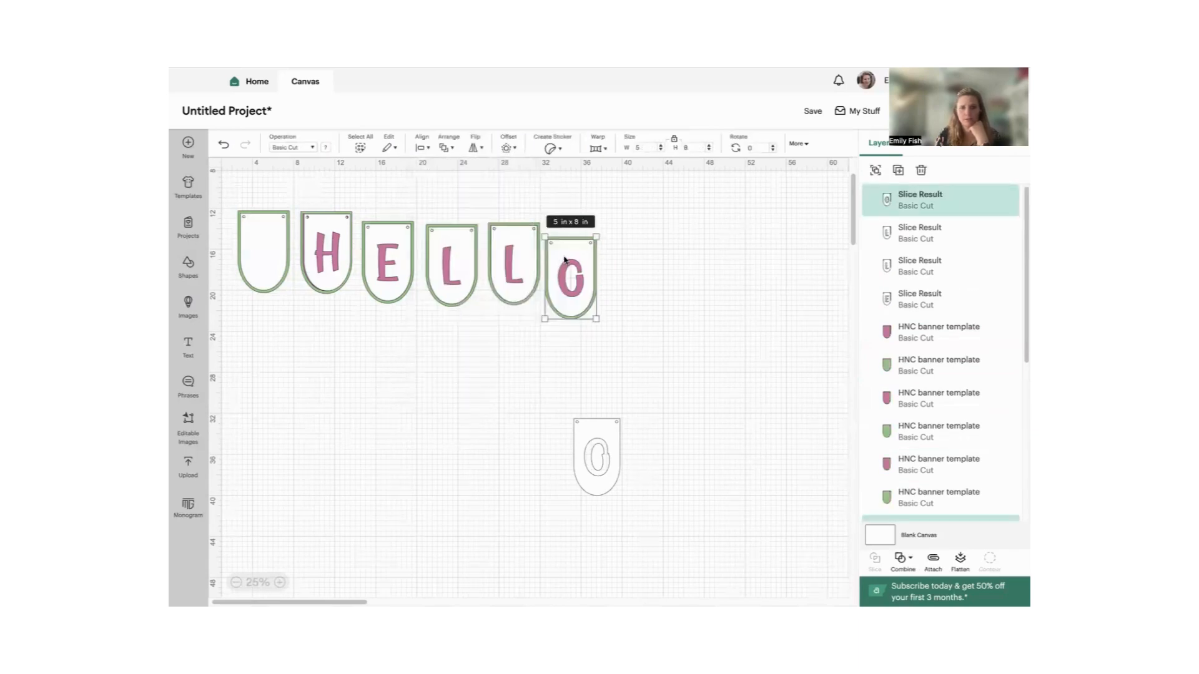
pyautogui.moveTo(565, 259); pyautogui.dragTo(568, 246)
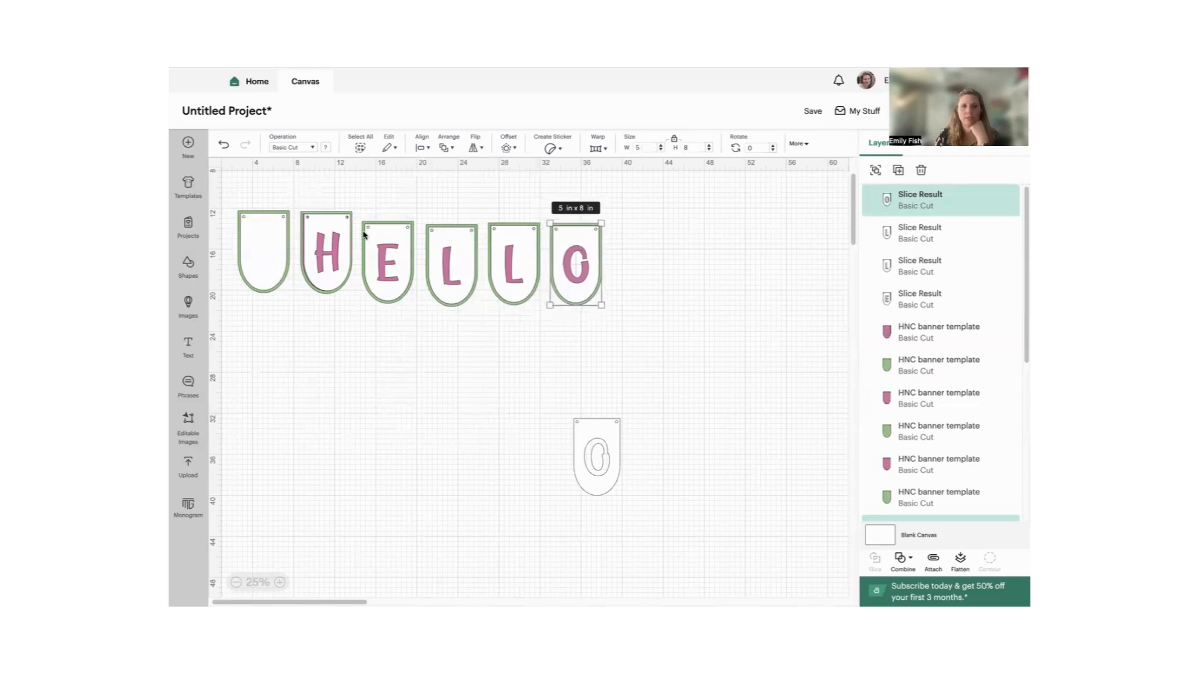
# - Center the H pennant on its pink and green backing and clear the selection
pyautogui.click(327, 224)
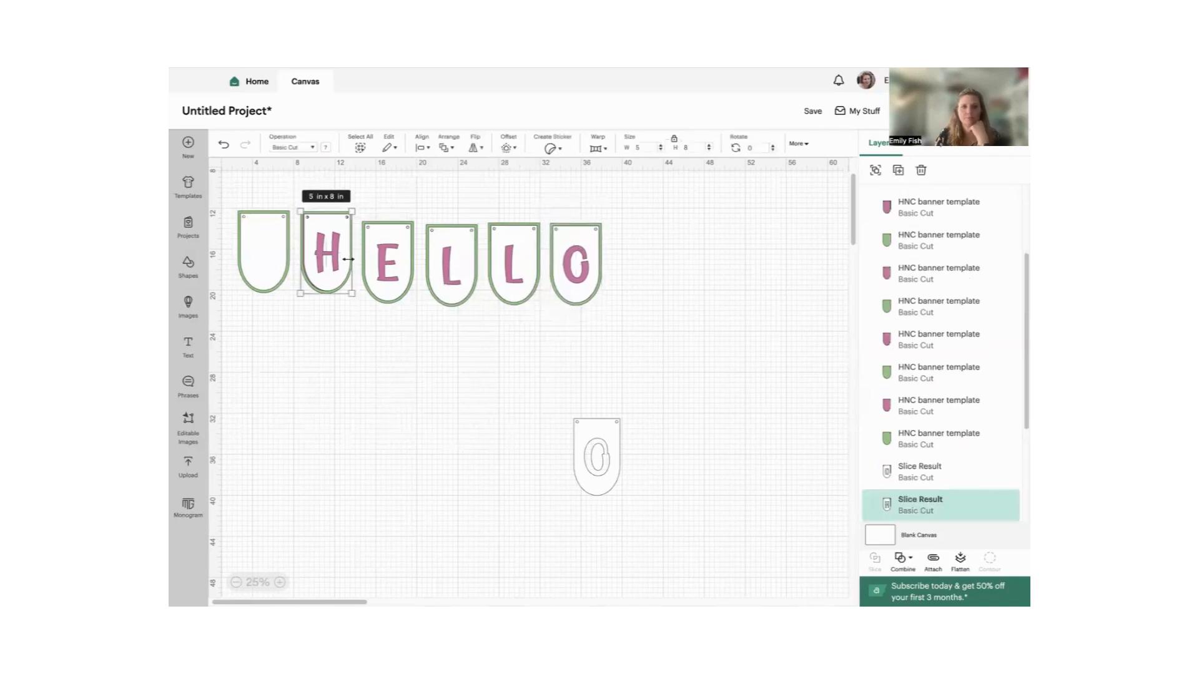
pyautogui.click(423, 148)
pyautogui.click(440, 307)
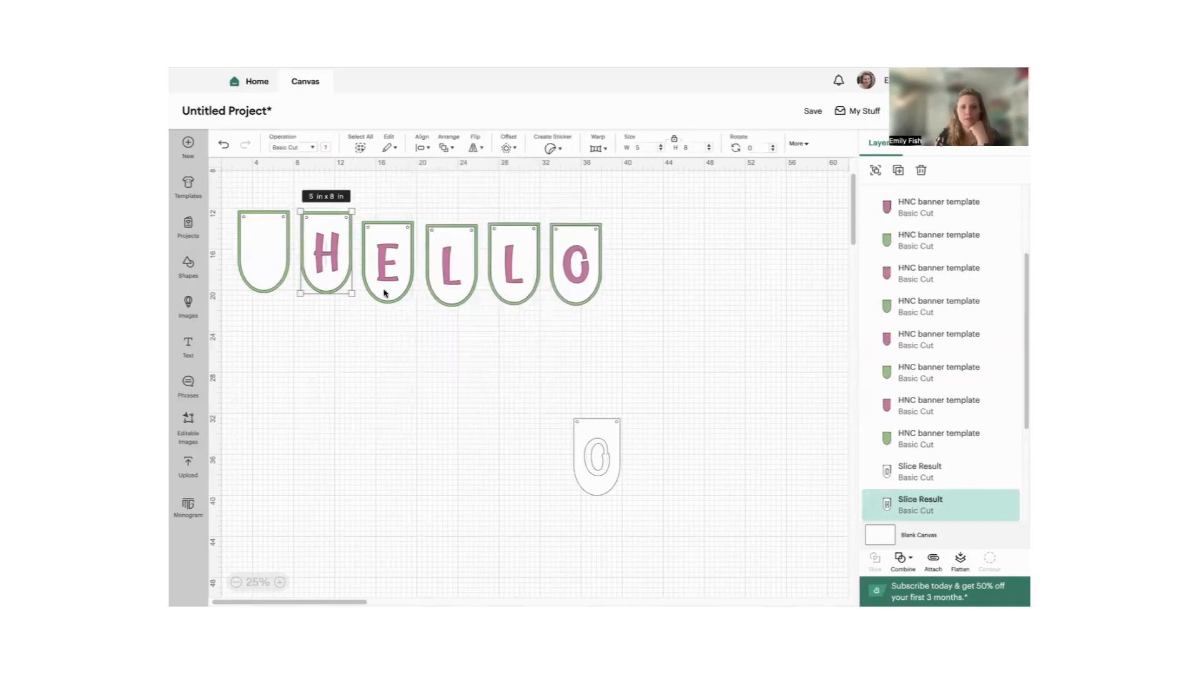
pyautogui.click(429, 345)
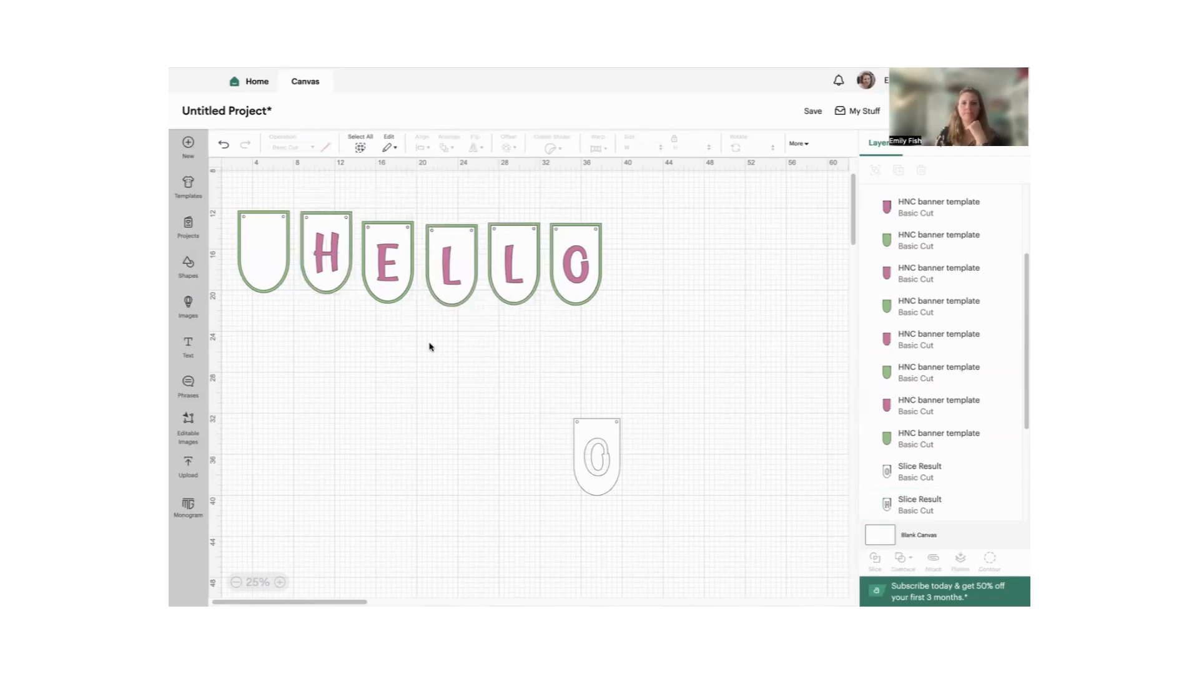